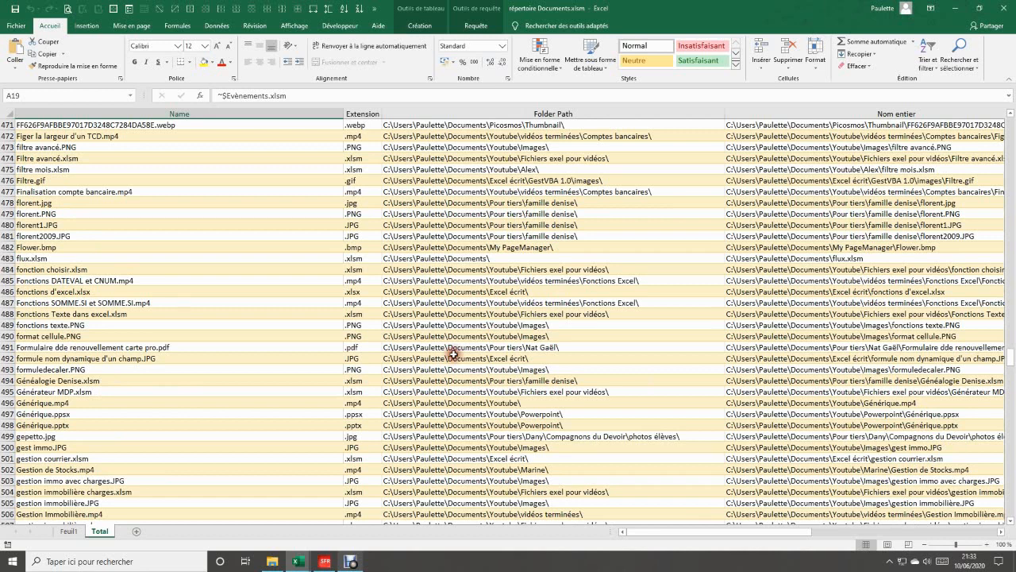
- Examine the Name, Extension, Folder Path and Nom entier columns of the Total sheet, including the formula in D2
key("ctrl+Home")
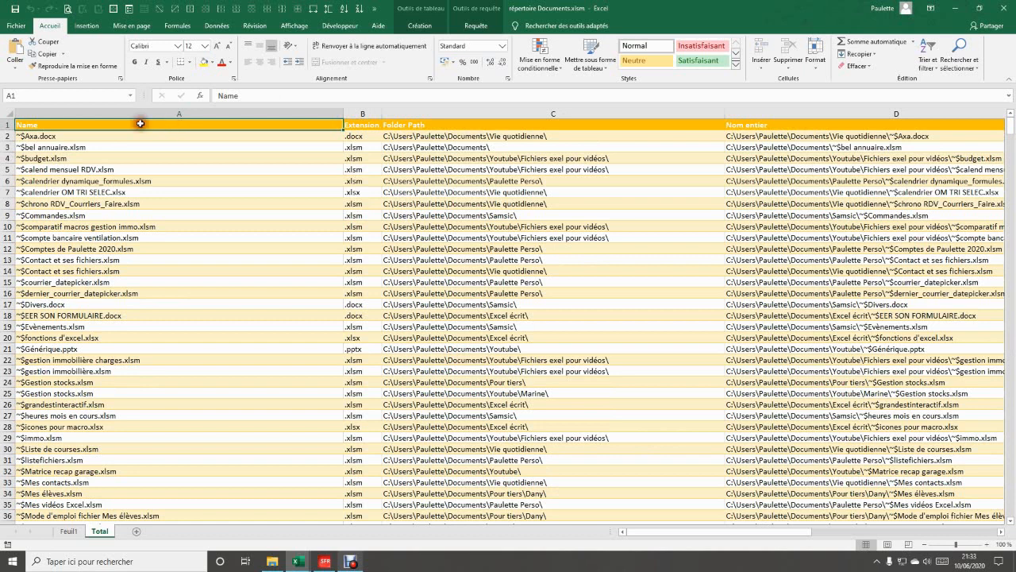
left_click(378, 124)
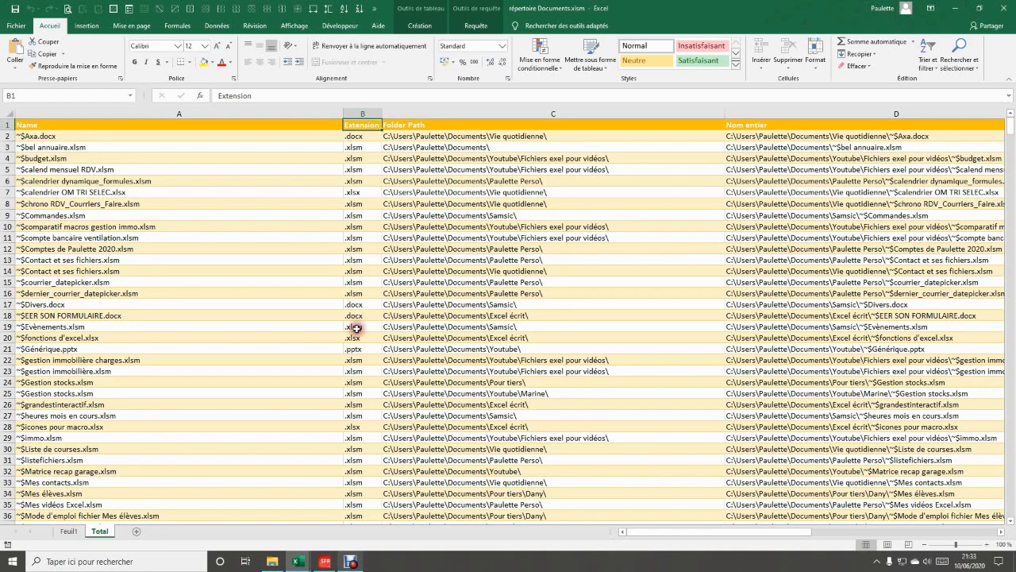
left_click(413, 248)
left_click(447, 125)
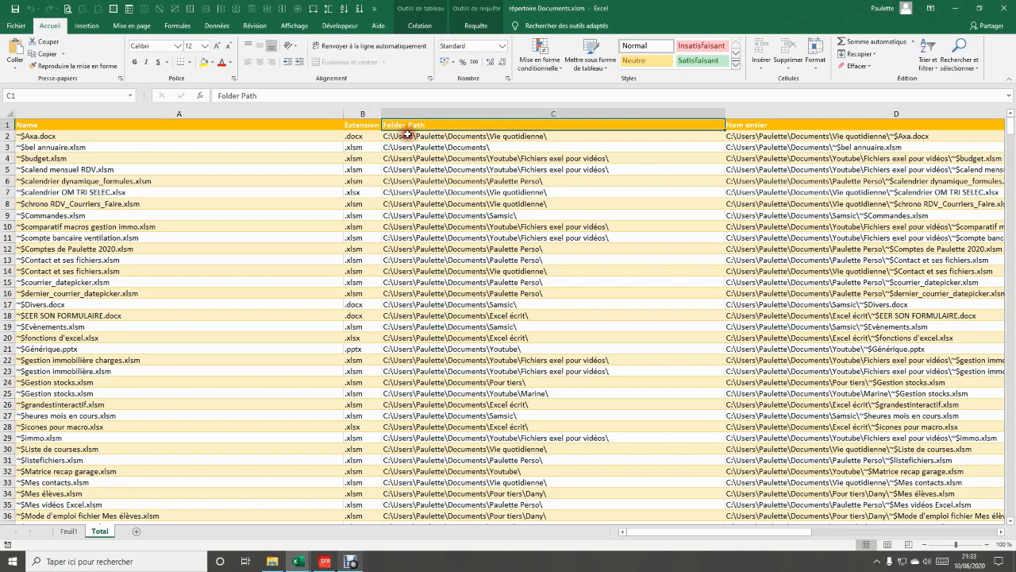
left_click(528, 136)
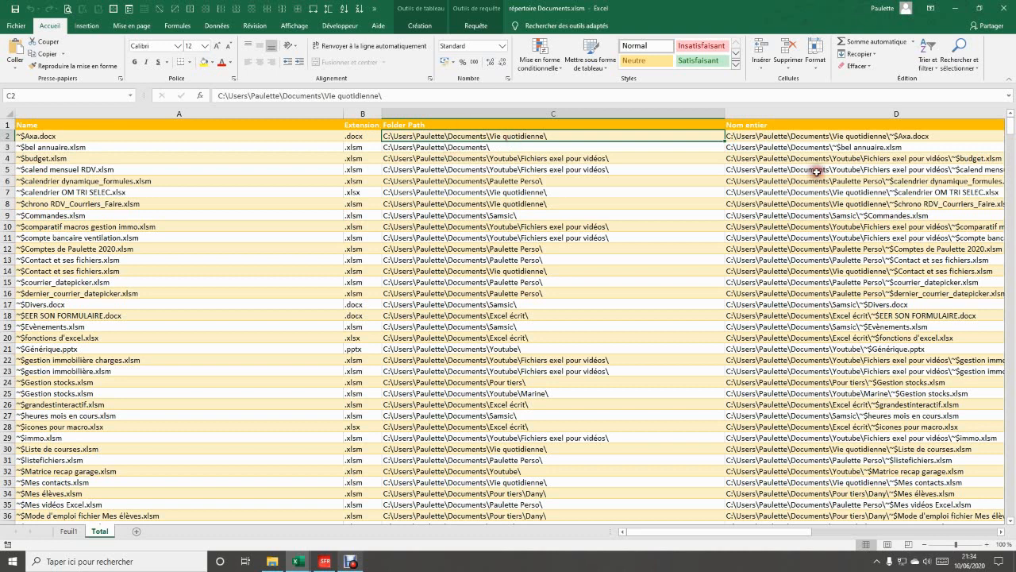
left_click(810, 130)
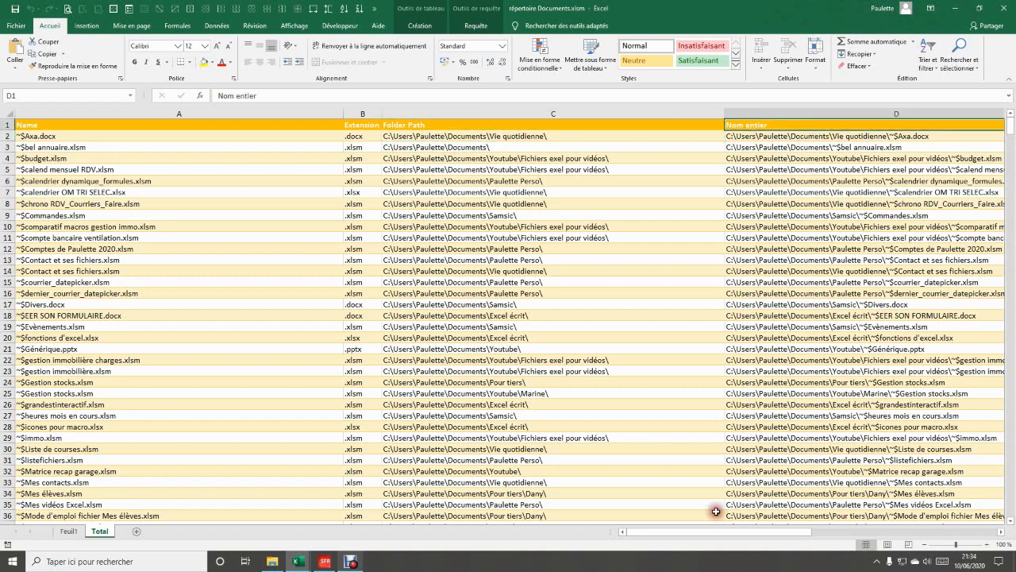
scroll(734, 537, "right", 1)
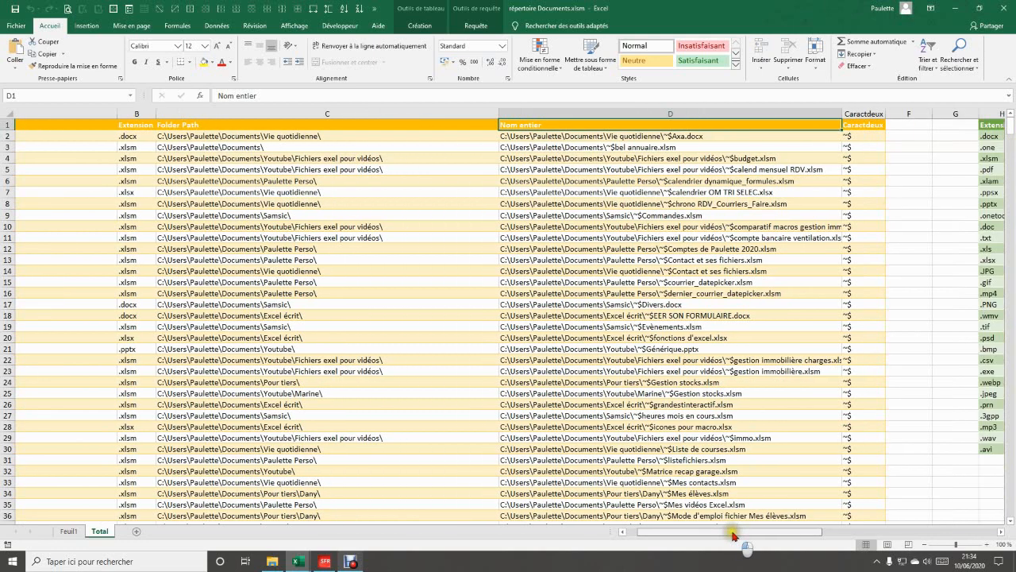
scroll(734, 536, "right", 1)
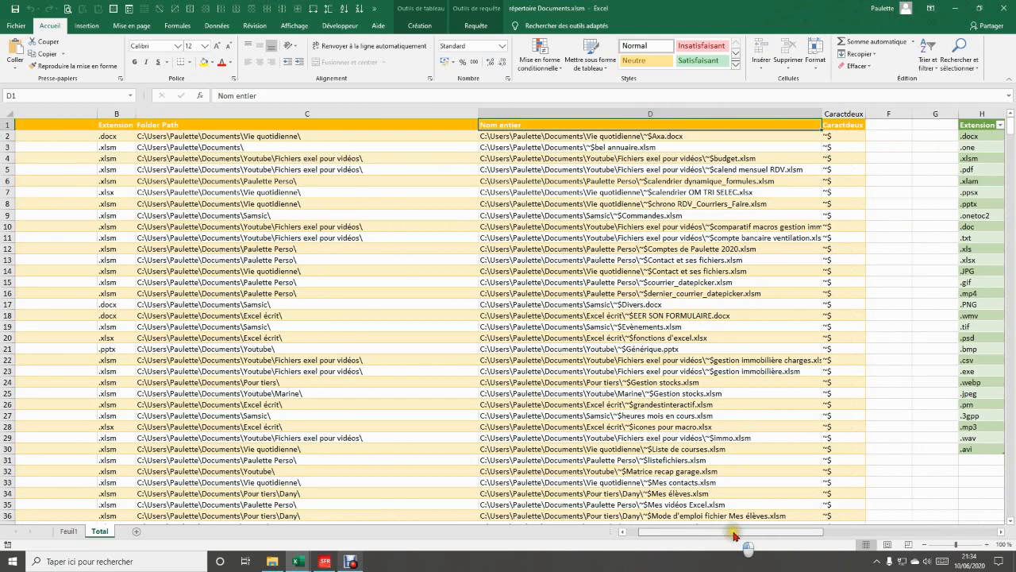
scroll(734, 537, "right", 1)
left_click(553, 137)
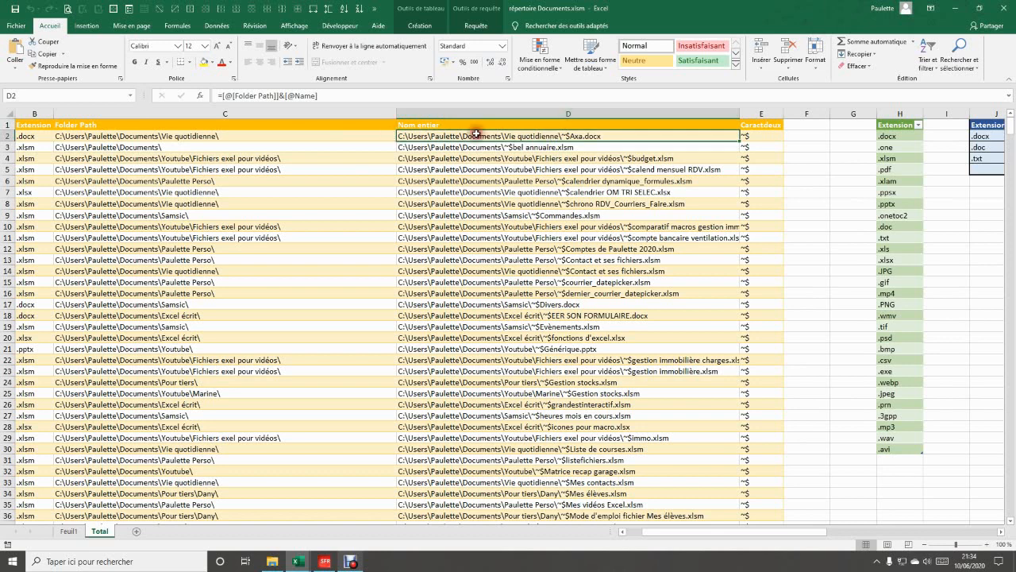
- View the file list on Feuil1, select the AfficherImageConditionnelSansMacro.xlsx entry, and return to the Total sheet
left_click(68, 531)
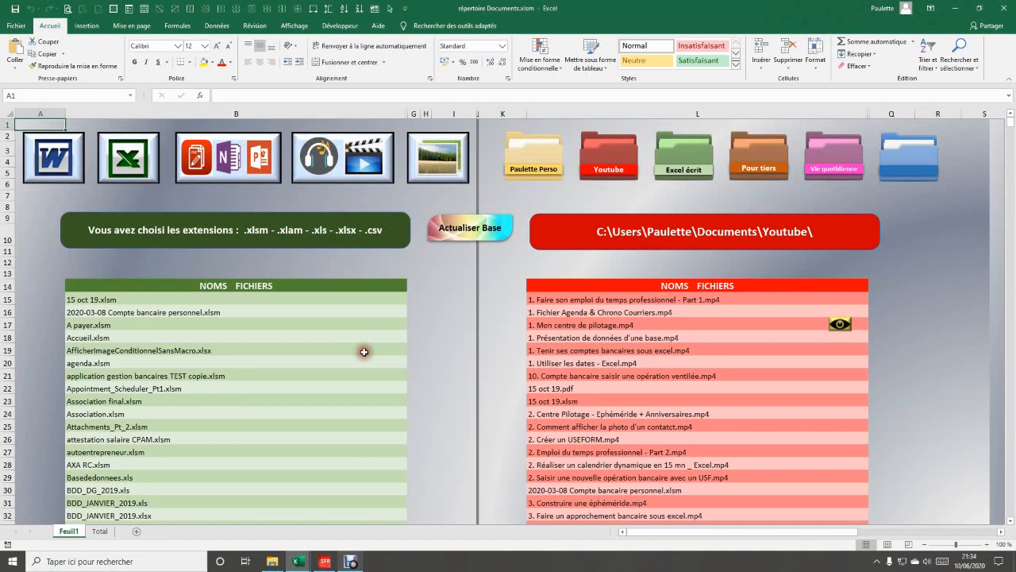
left_click(364, 351)
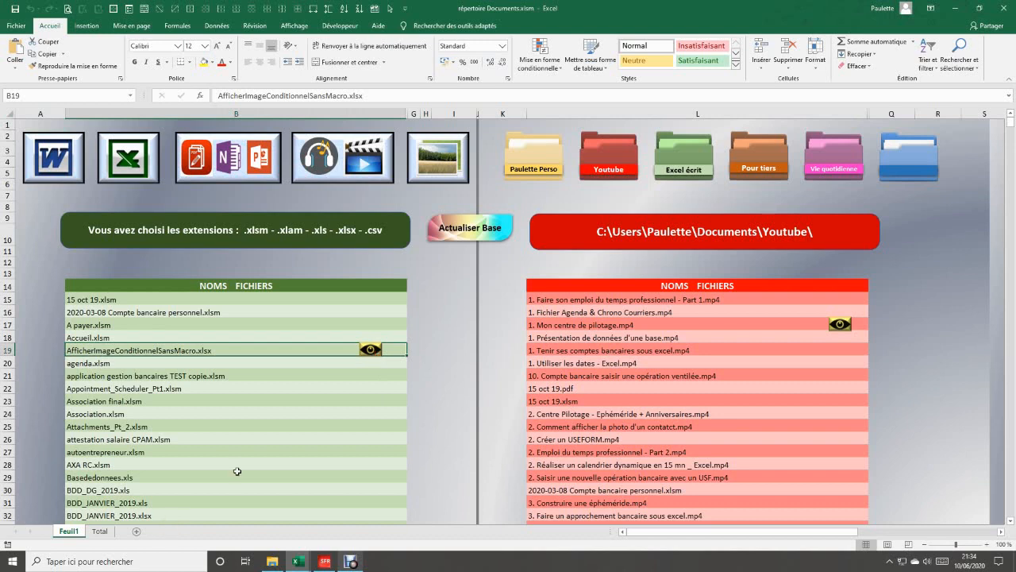
left_click(101, 532)
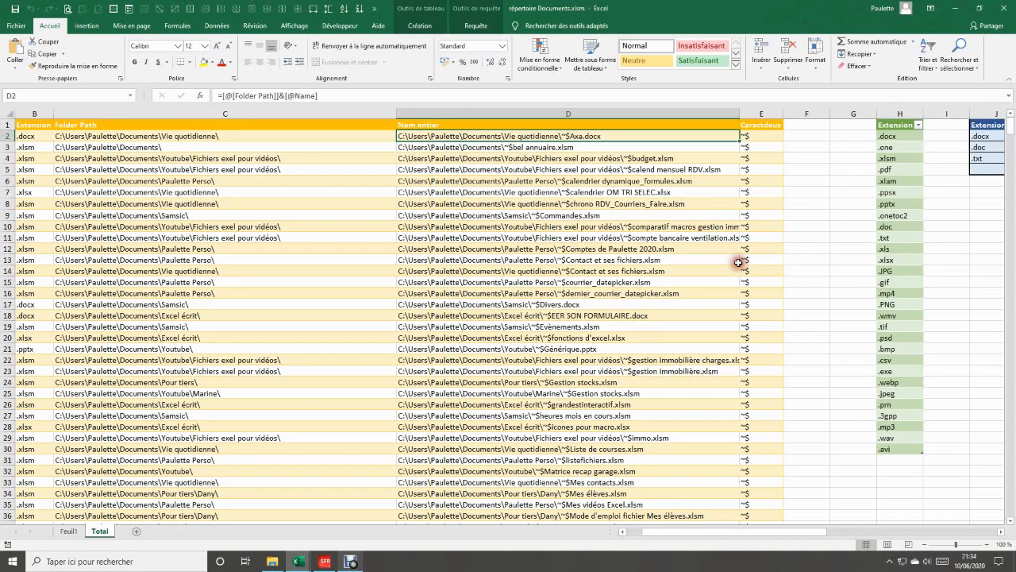
- Examine the Caractdeux column's formula and compare its two-character results with the entries in the Name column
left_click(754, 293)
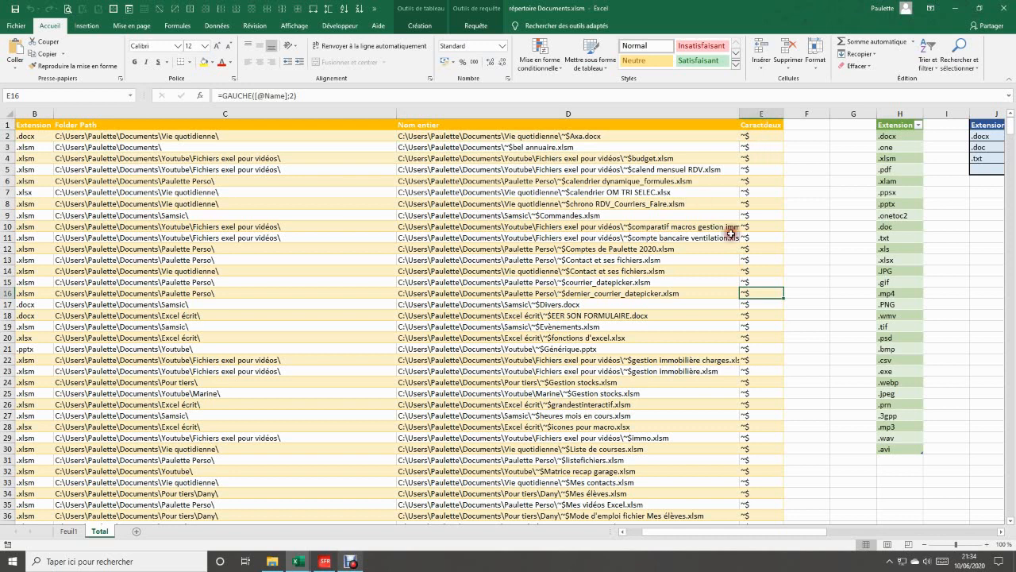
left_click_drag(731, 535, 641, 535)
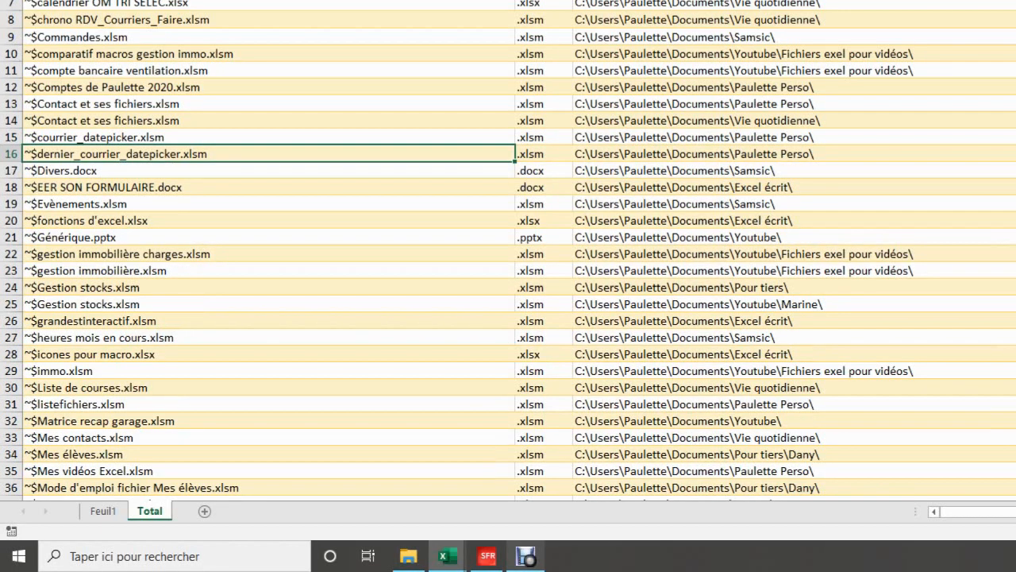
left_click_drag(905, 517, 952, 516)
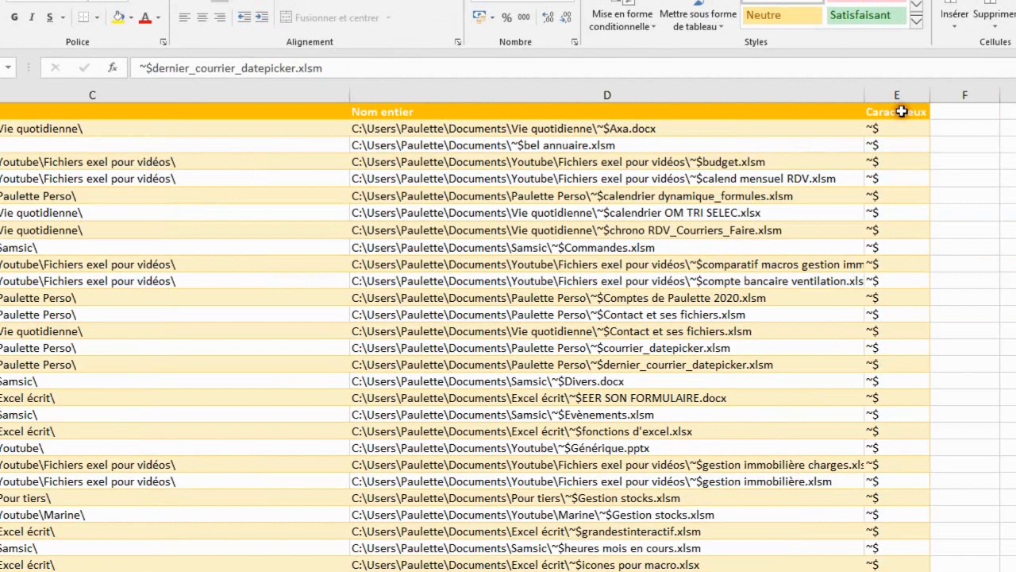
left_click(899, 128)
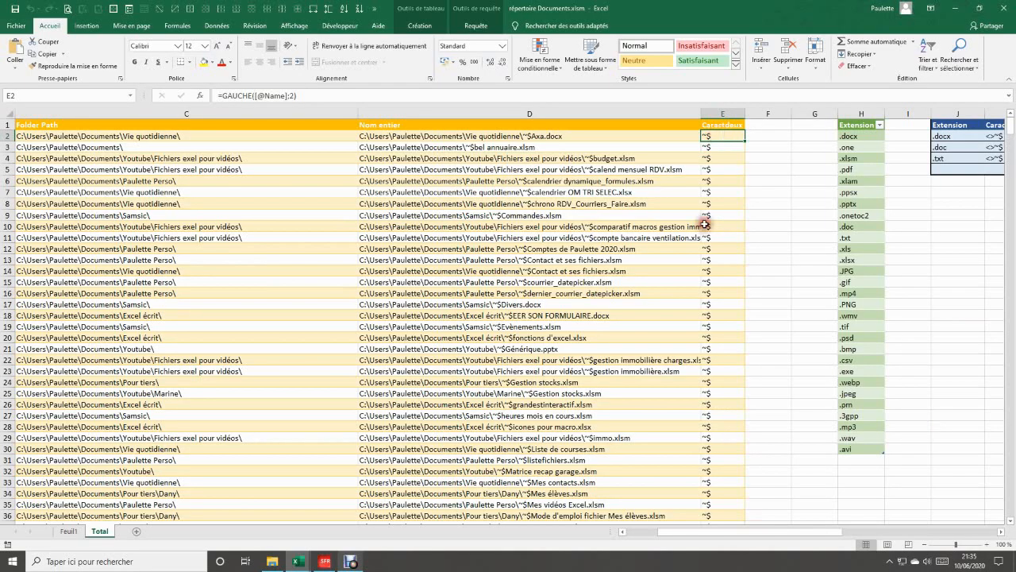
- Review the Name and Folder Path entries of the files whose names begin with ~$
left_click_drag(657, 532, 631, 533)
left_click(80, 315)
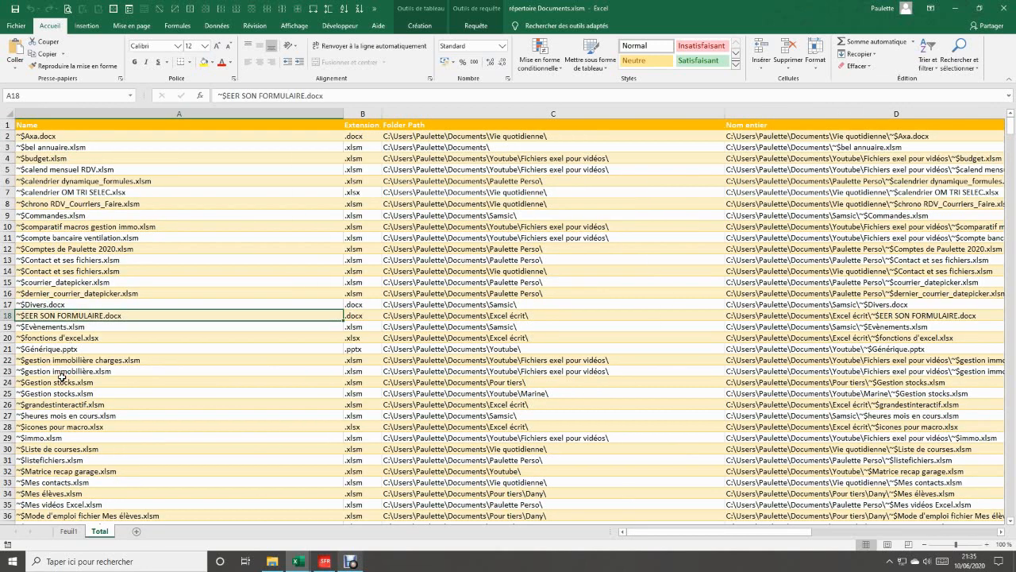
left_click(612, 269)
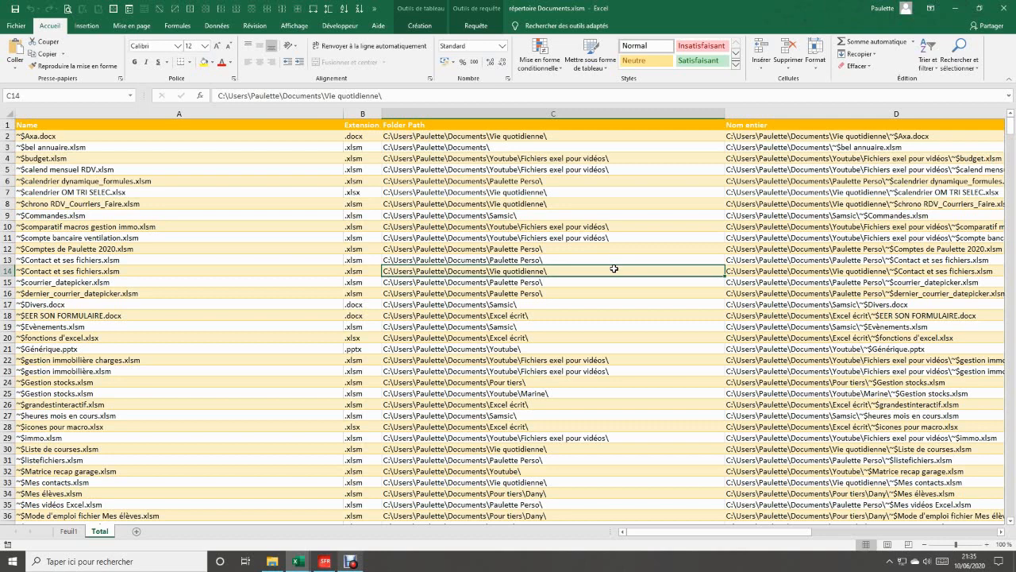
scroll(111, 386, "down", 10)
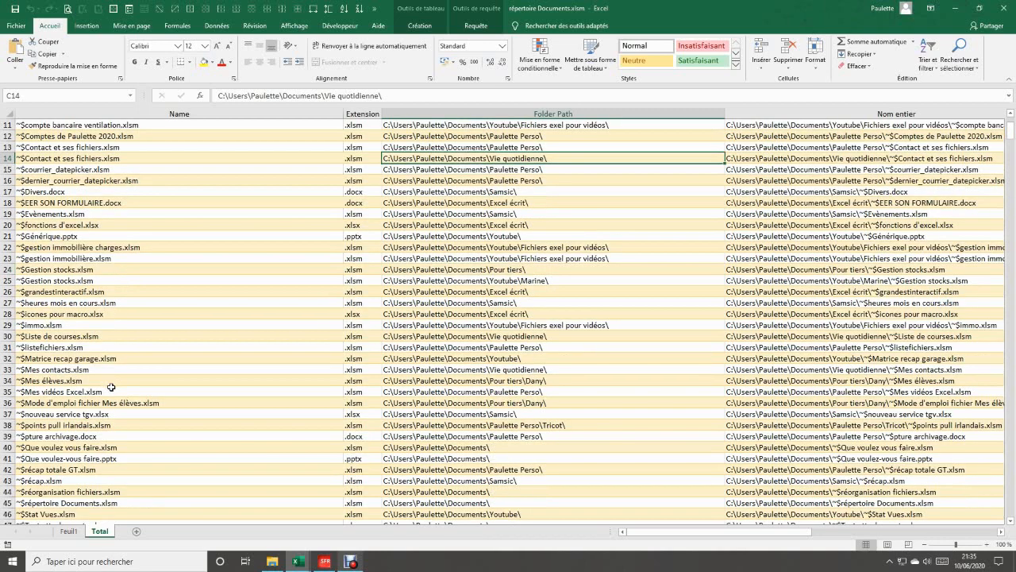
scroll(215, 296, "up", 10)
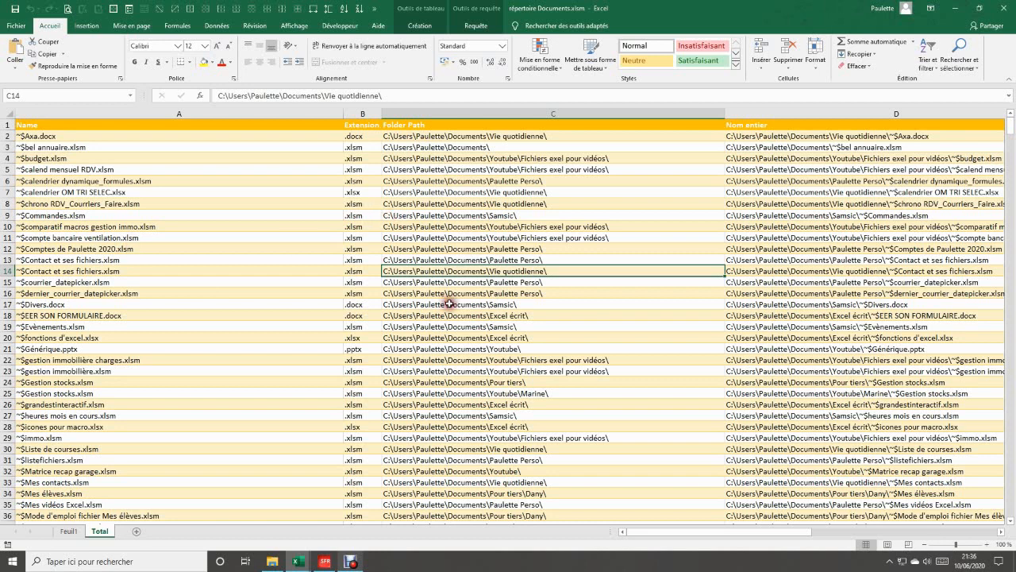
- Create a new blank workbook
scroll(449, 304, "down", 3)
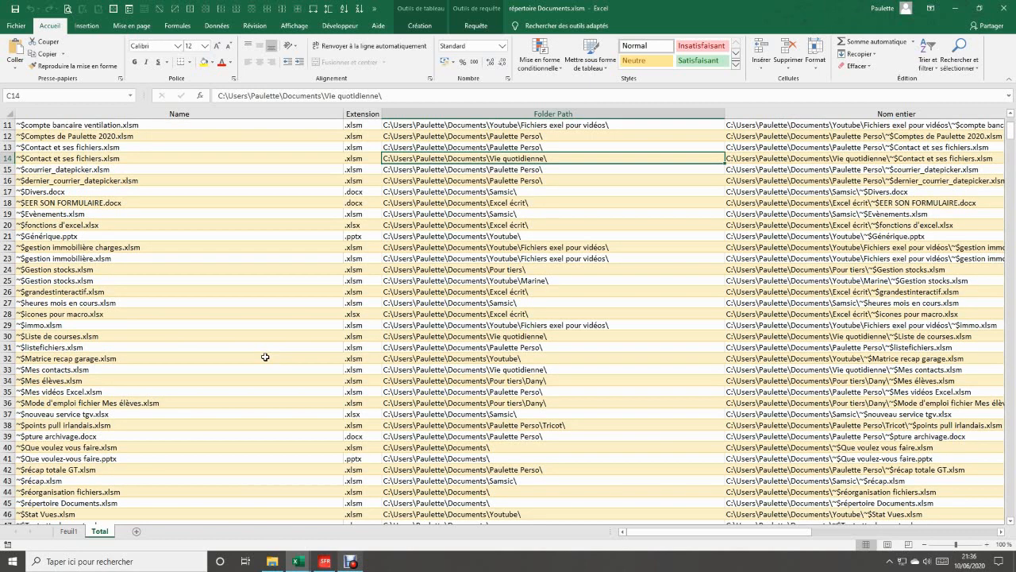
key("ctrl+n")
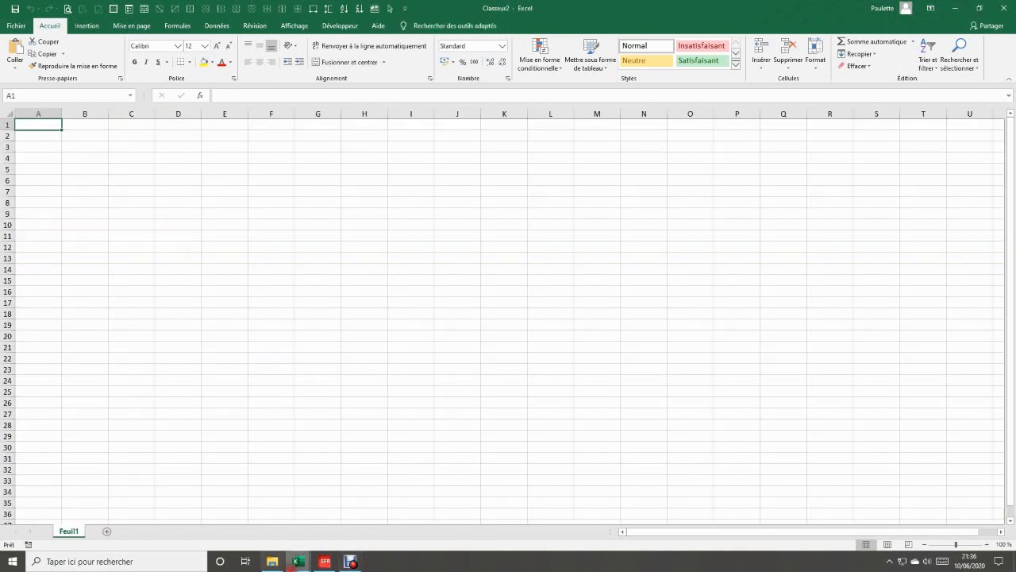
- Switch to File Explorer and delete USF_Courses.JPG from the root of USB drive G:
left_click(272, 562)
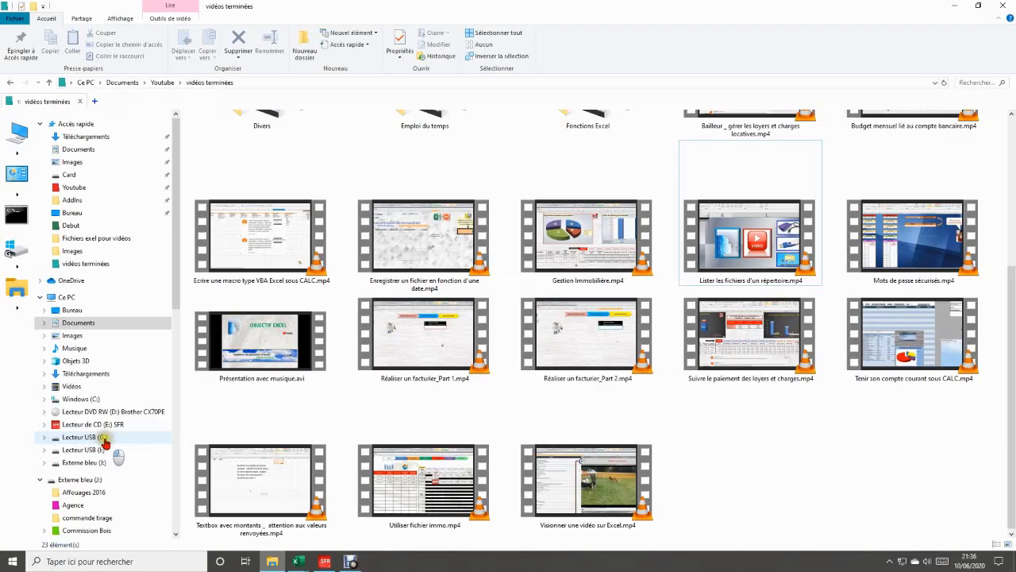
left_click(104, 439)
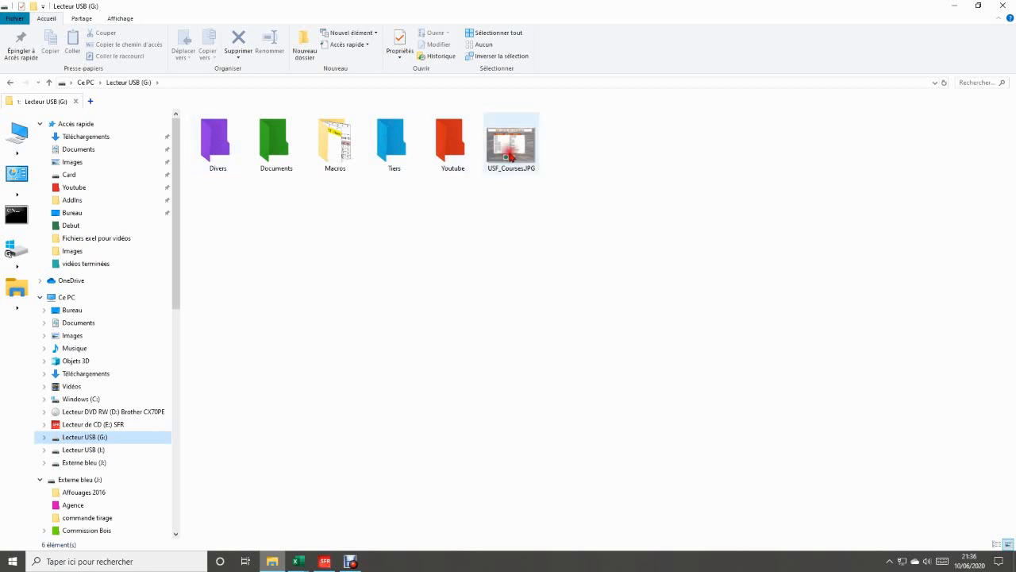
left_click(511, 157)
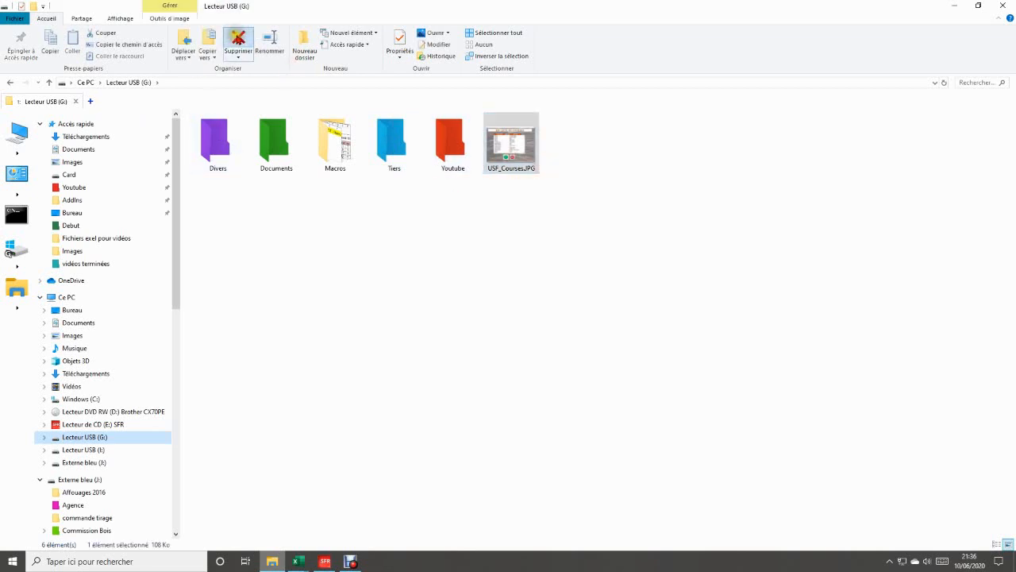
left_click(559, 340)
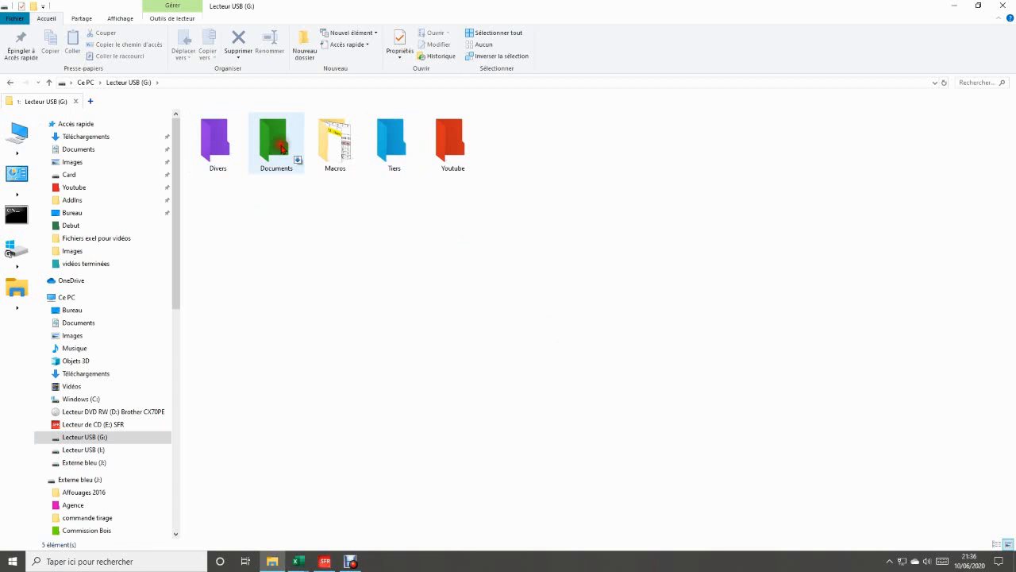
- Look through the Fichiers excel subfolder of the Youtube folder on drive G: and go back to the Youtube folder
left_click(450, 146)
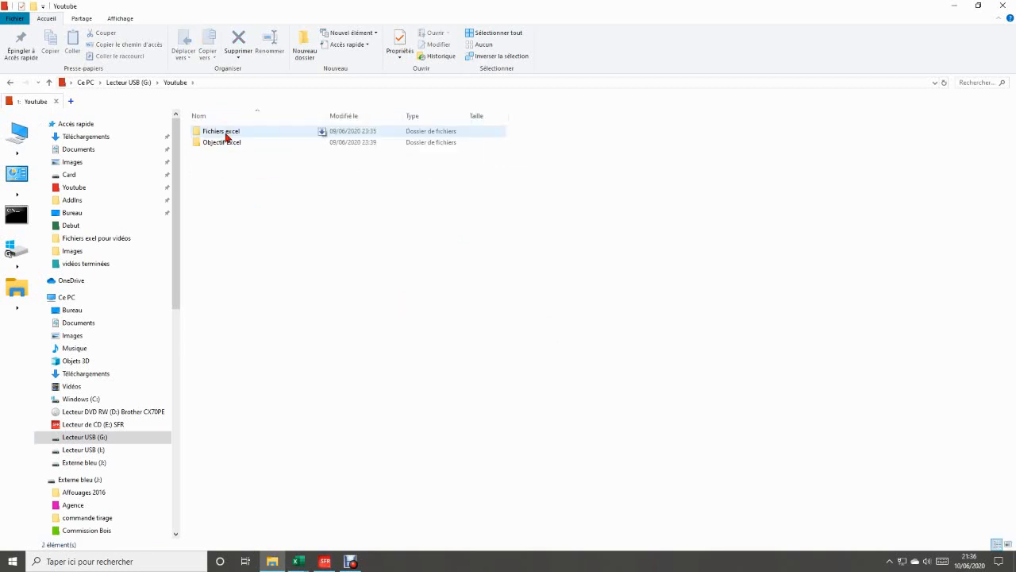
left_click(227, 136)
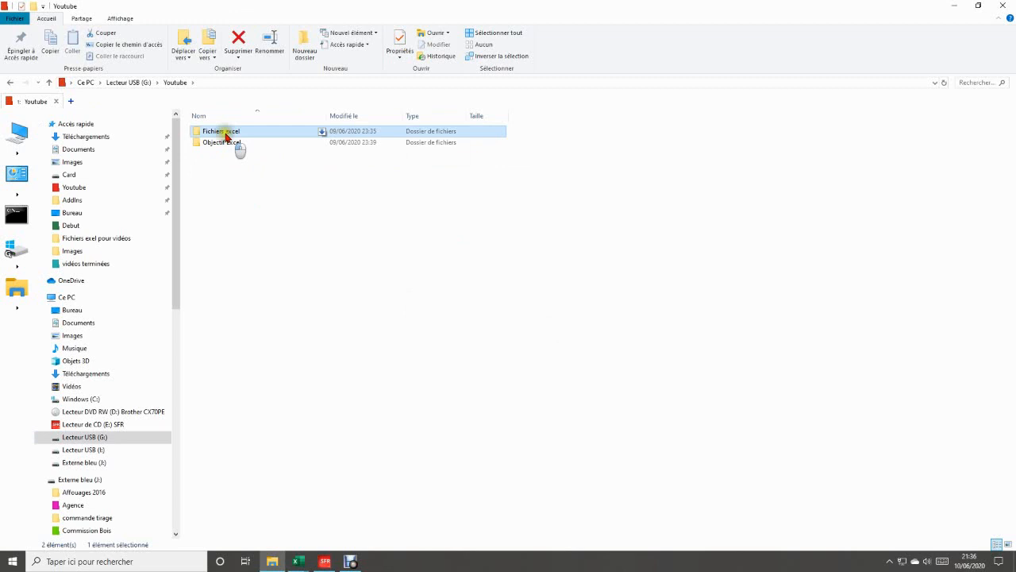
double_click(226, 136)
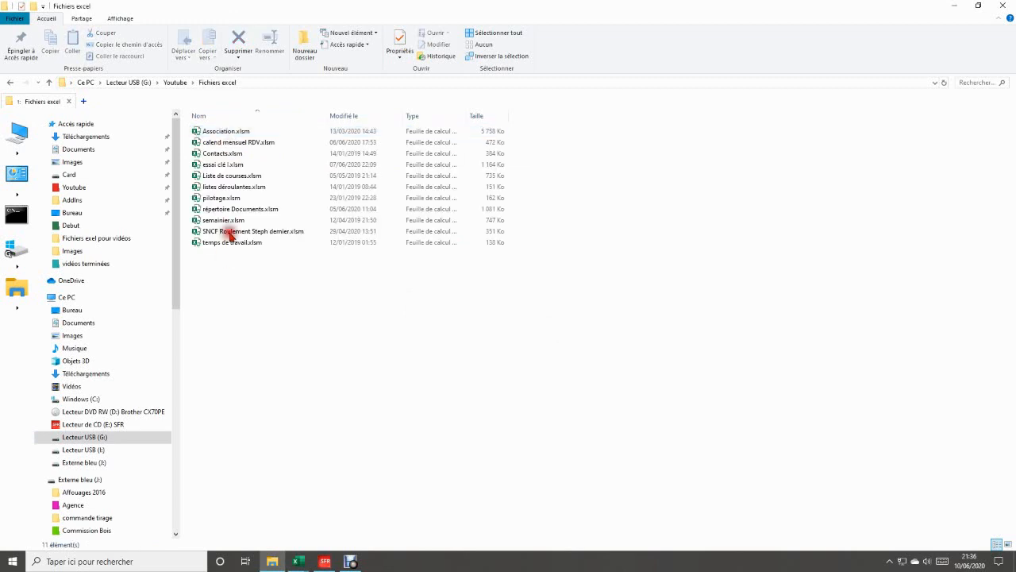
key("BackSpace")
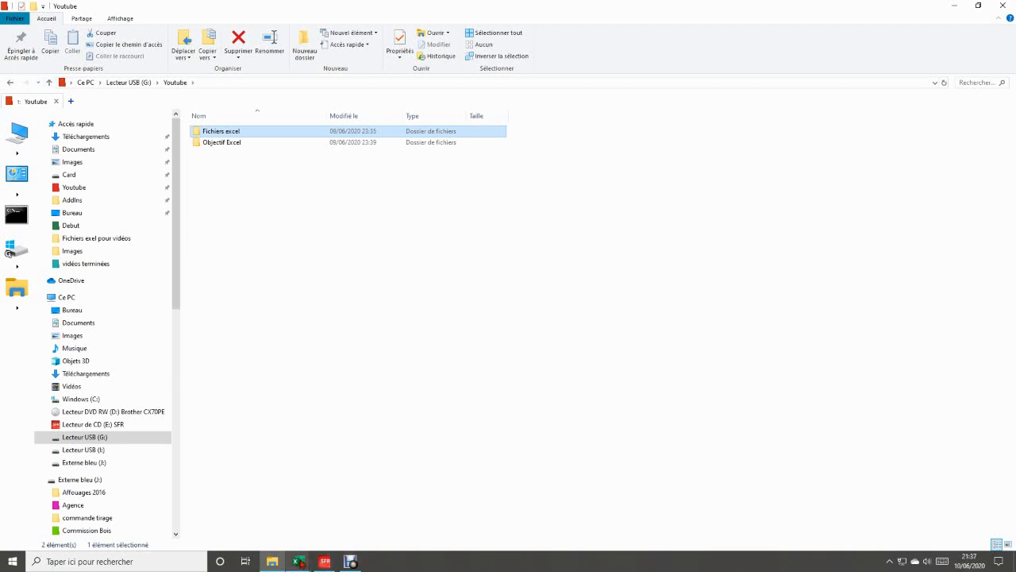
- Switch to the blank workbook Classeur2 and start a new query from a folder
left_click(300, 563)
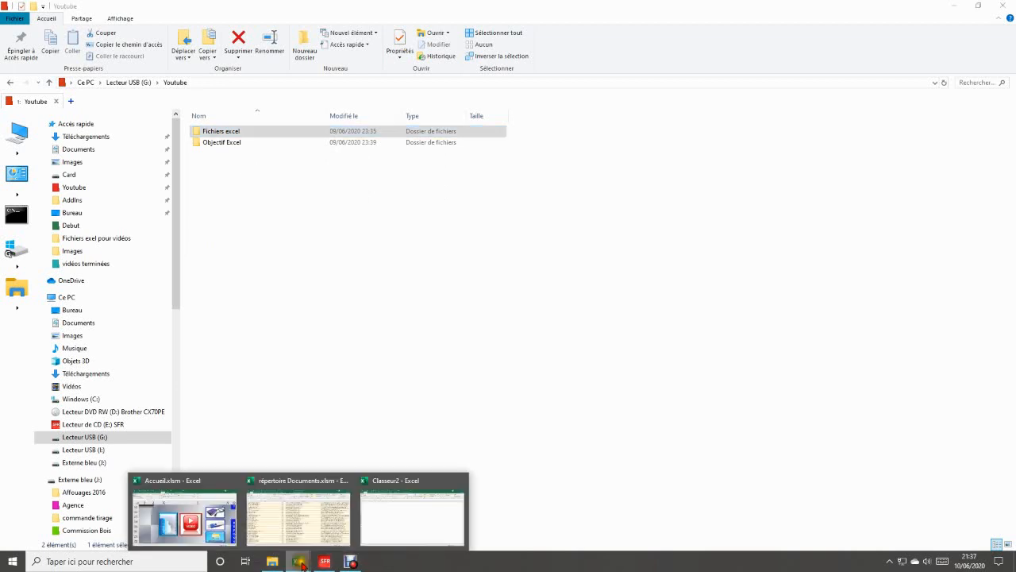
left_click(395, 518)
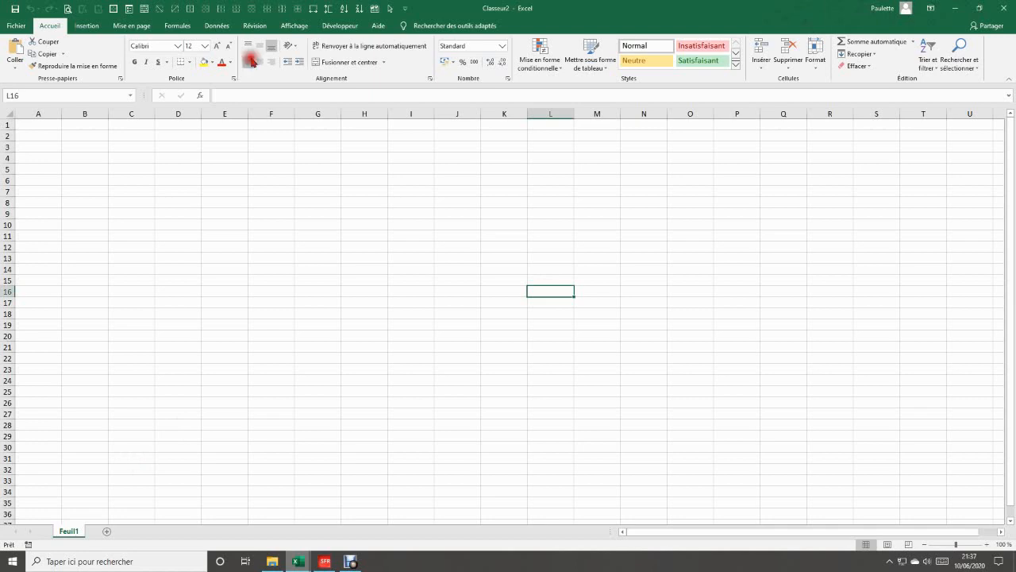
left_click(219, 26)
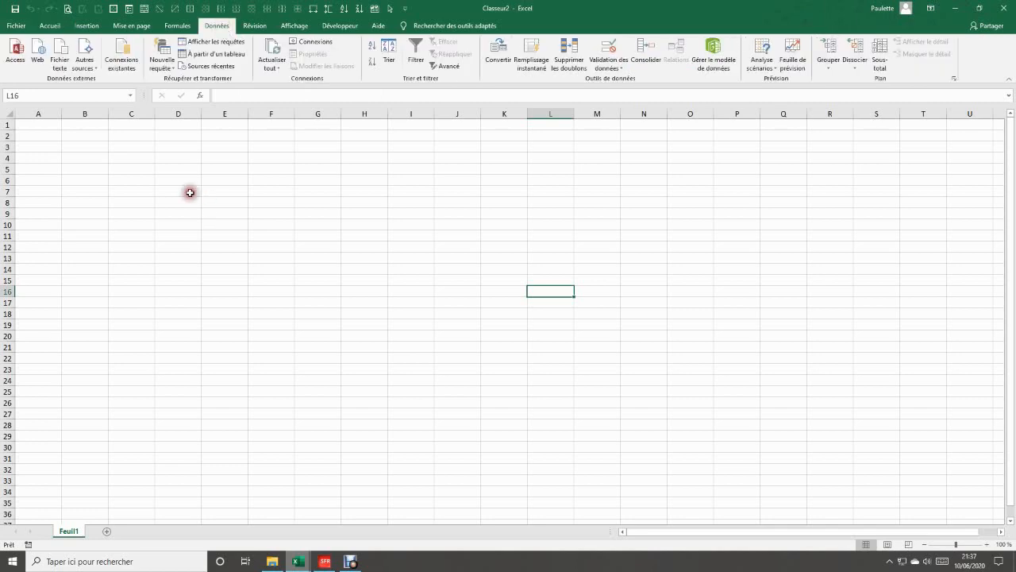
left_click(166, 63)
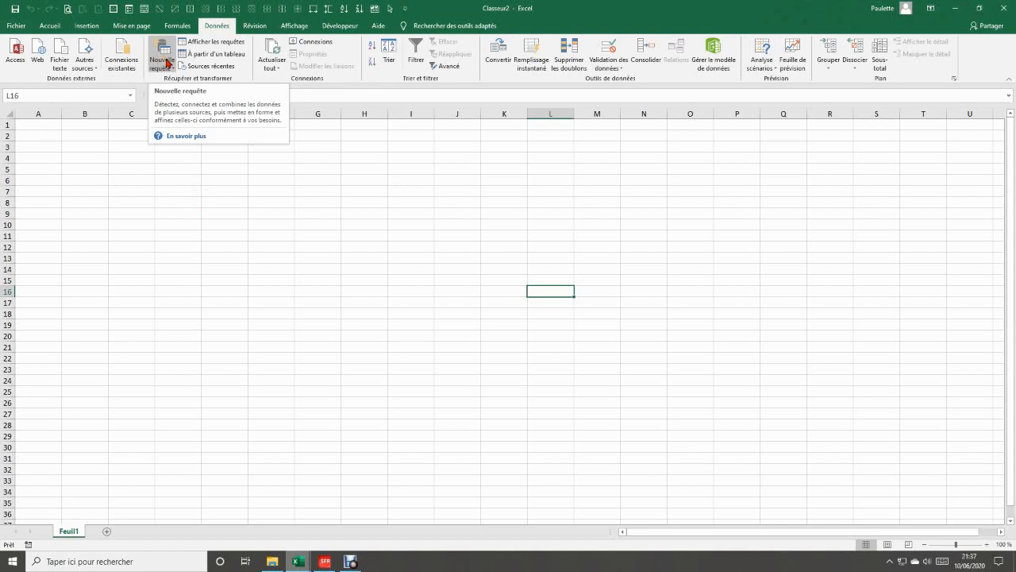
left_click(167, 64)
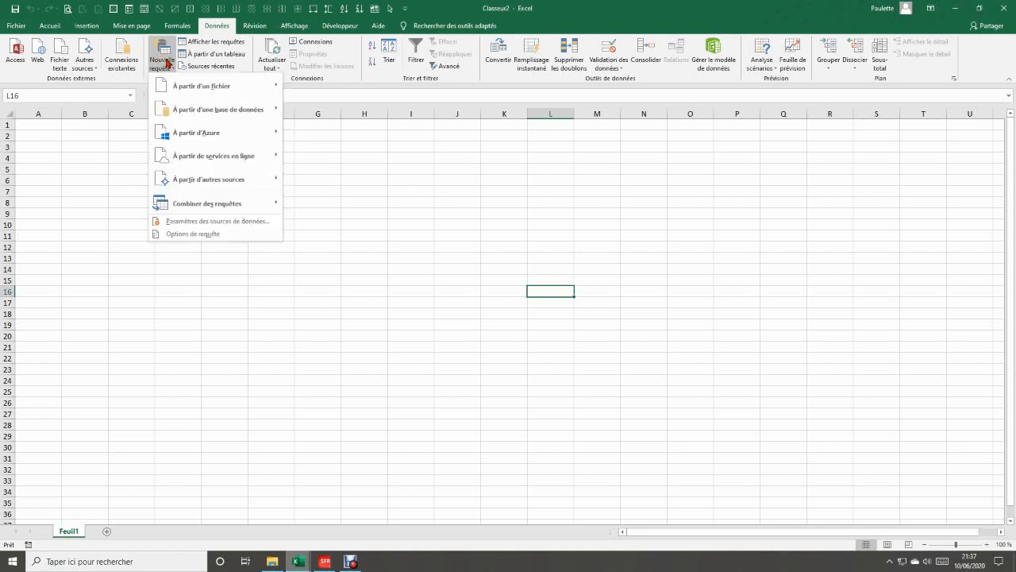
left_click(176, 85)
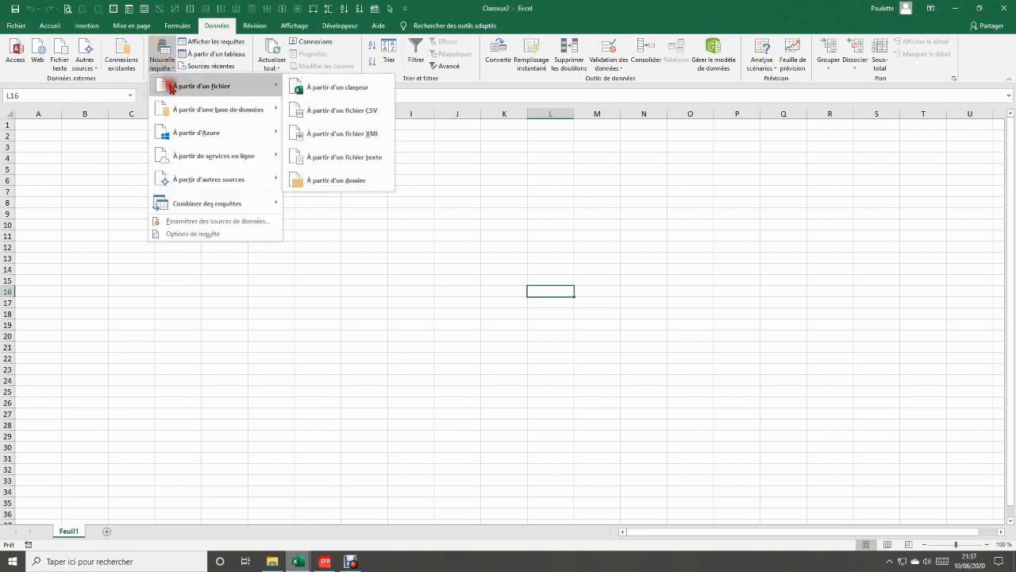
left_click(347, 182)
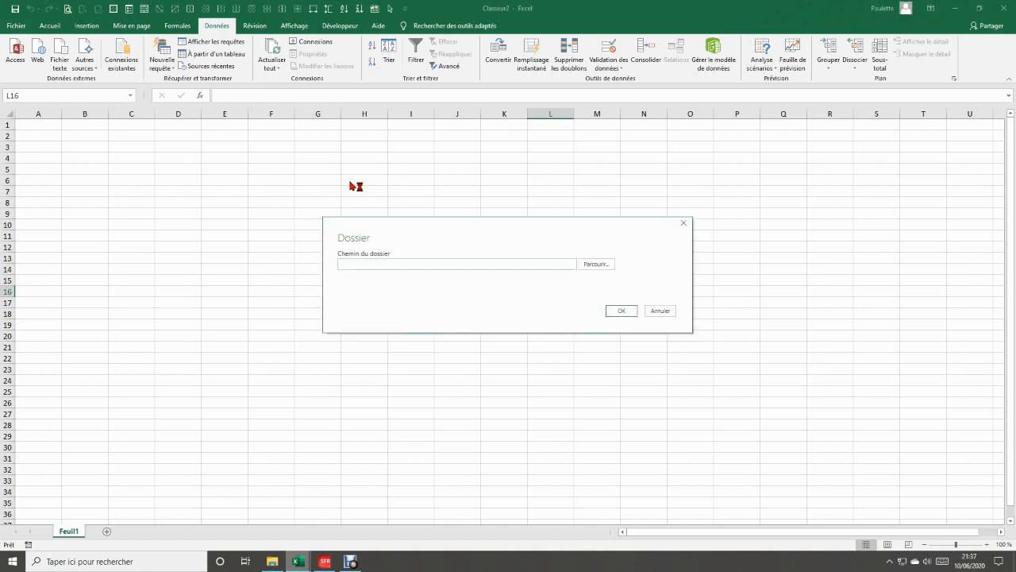
- Set USB drive G: as the source folder of the query
left_click(597, 265)
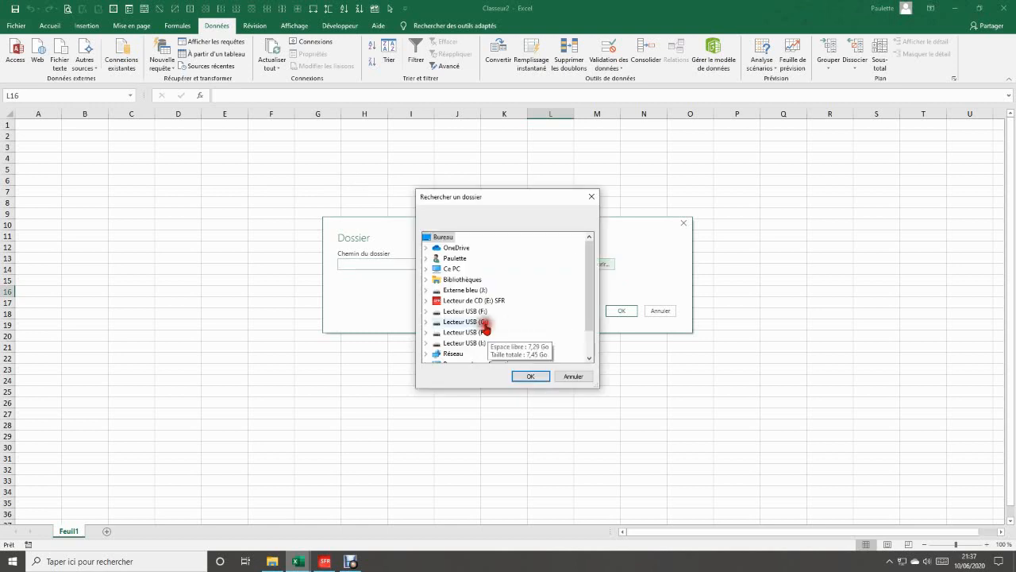
double_click(477, 322)
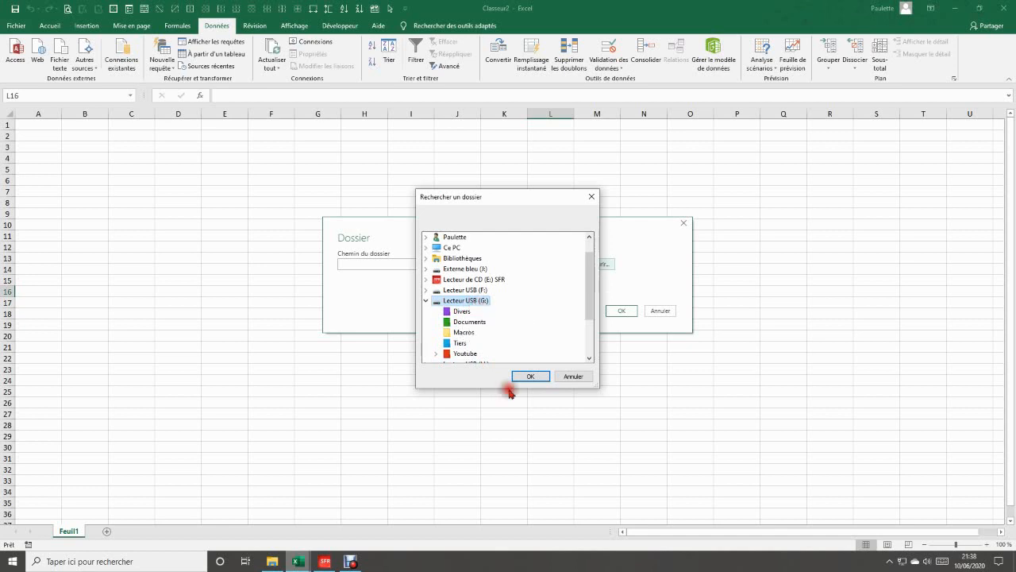
left_click(529, 376)
left_click(622, 310)
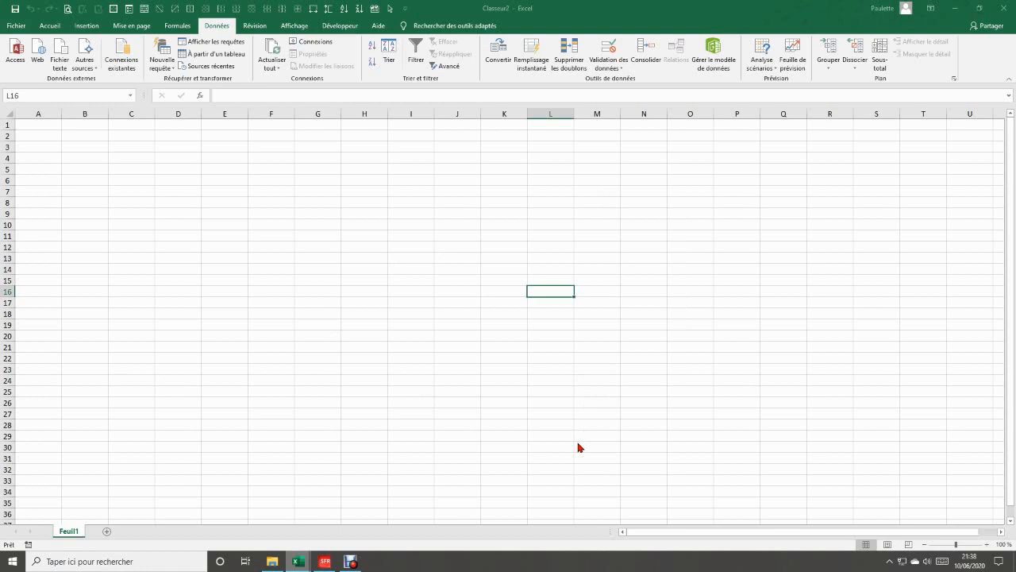
left_click(472, 401)
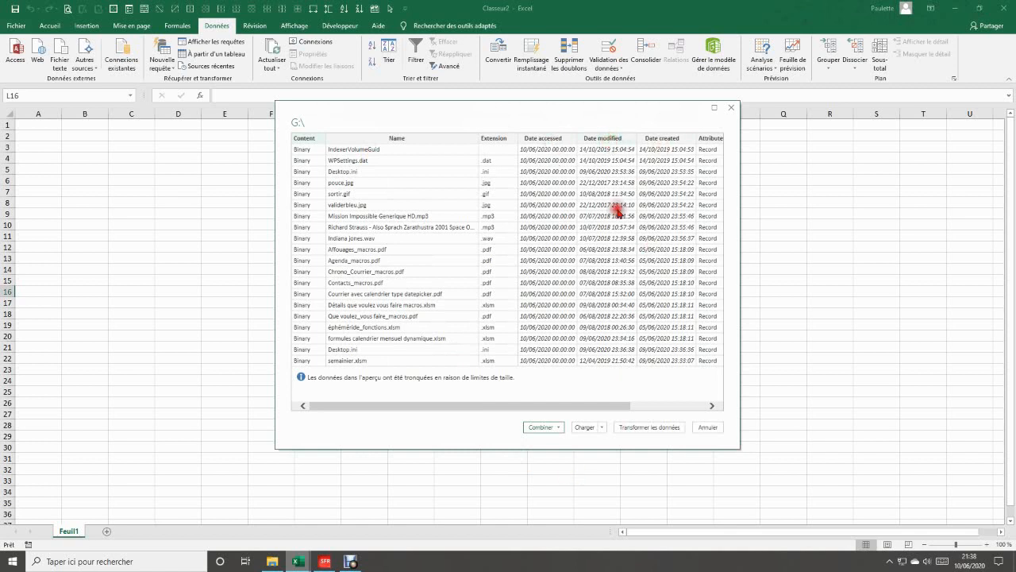
- Open the G:\ data for transformation and remove the Date accessed, Date modified, Date created and Attributes columns
left_click(651, 428)
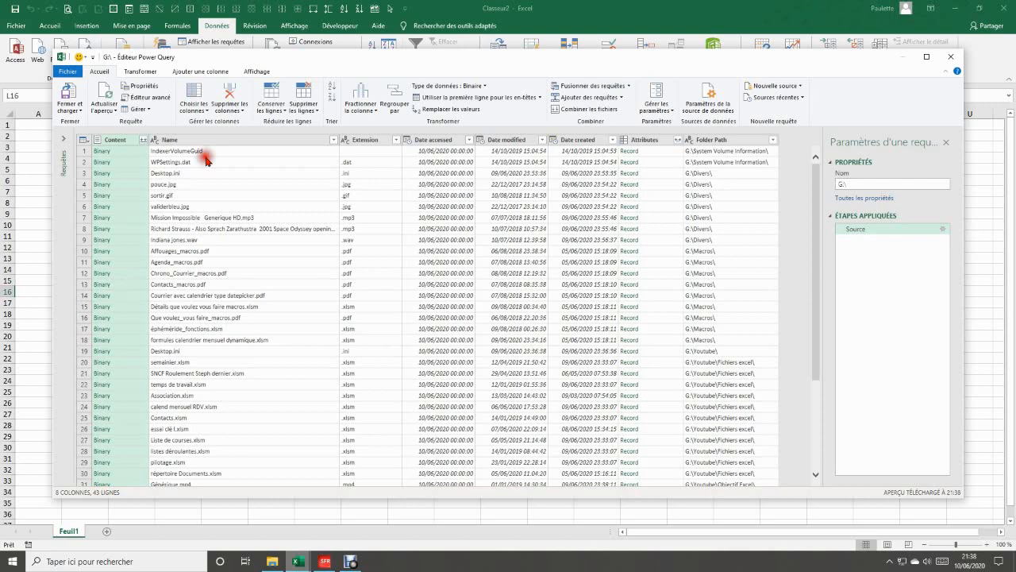
left_click(443, 196)
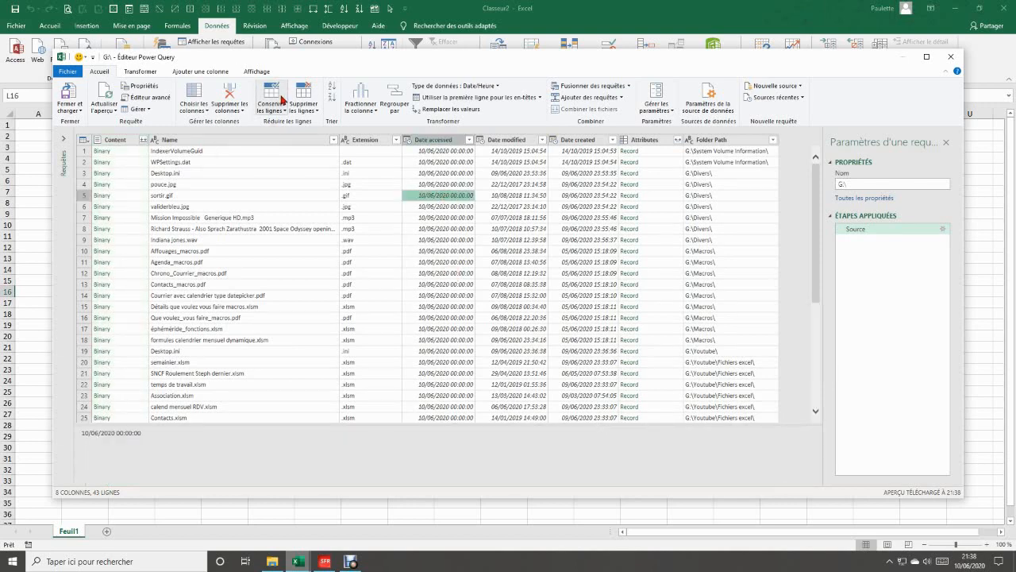
left_click(230, 97)
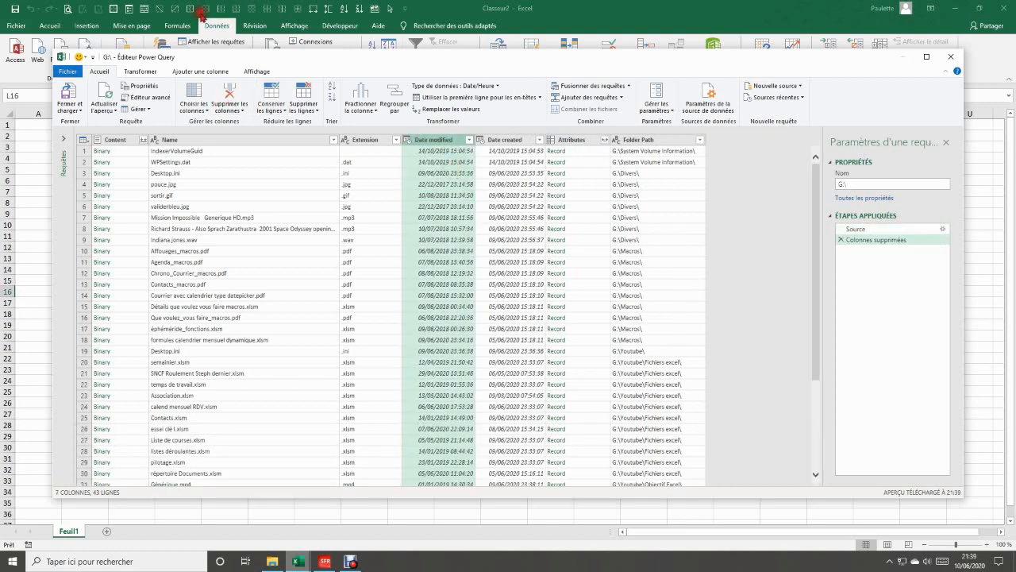
left_click(229, 97)
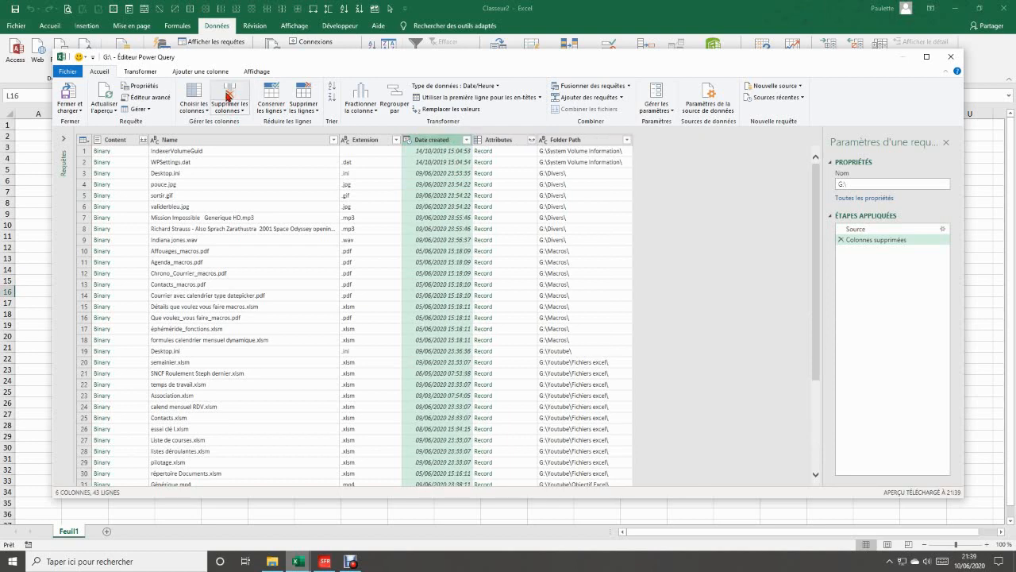
left_click(228, 97)
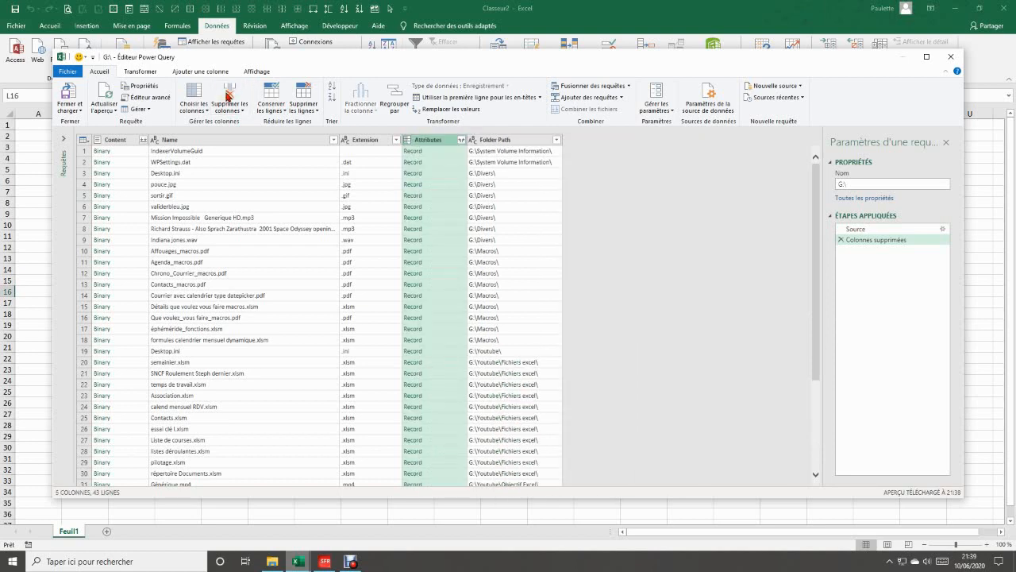
left_click(228, 97)
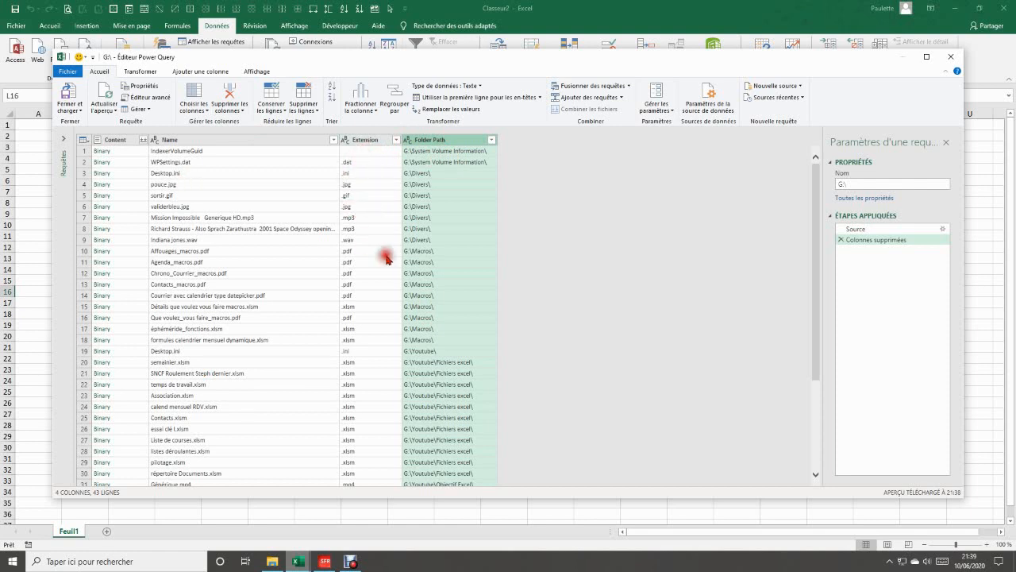
- Filter the Extension column to keep only .docx, .gif, .jpg, .JPG, .mp3, .mp4, .pdf, .PNG, .wav, .xlsm and .xlsx
left_click(362, 178)
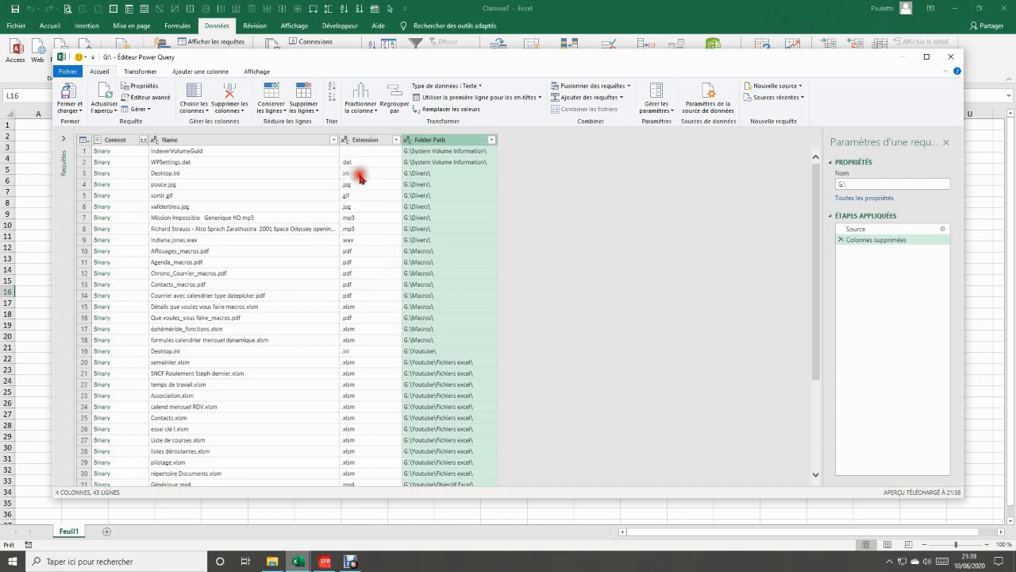
left_click(395, 141)
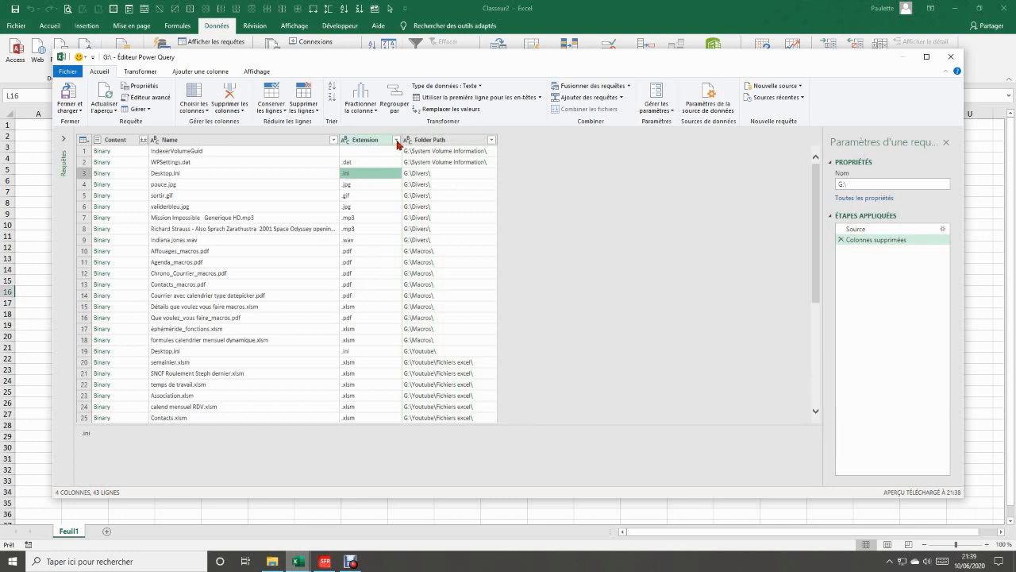
left_click(396, 141)
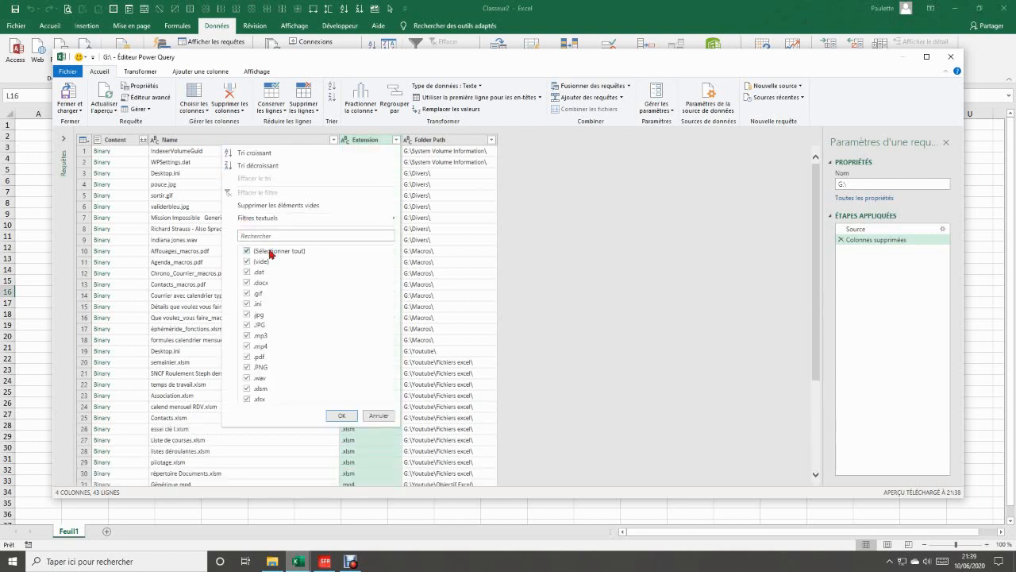
left_click(269, 251)
left_click(247, 283)
left_click(247, 294)
left_click(247, 315)
left_click(247, 325)
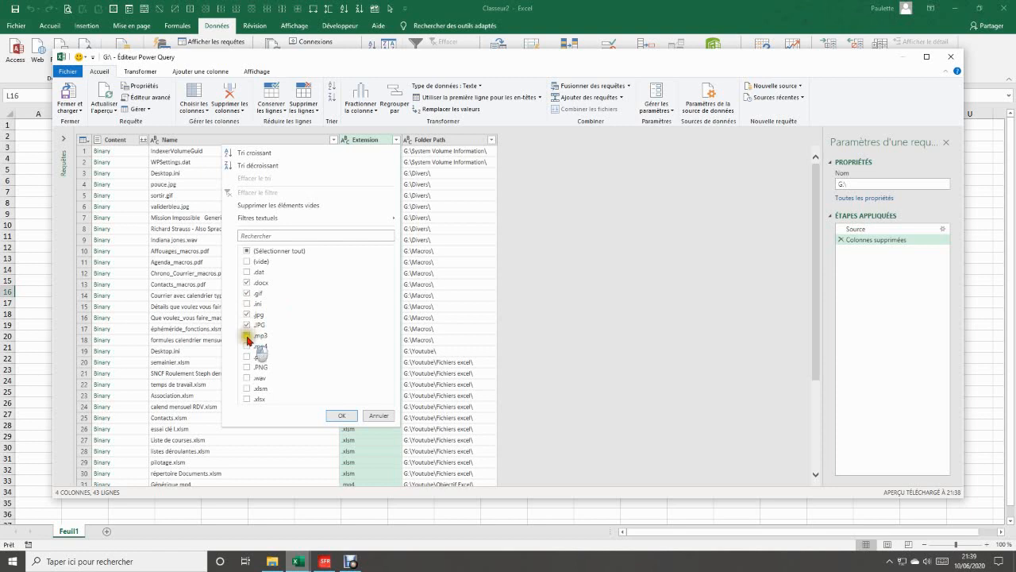
left_click(247, 337)
left_click(247, 347)
left_click(247, 357)
left_click(246, 368)
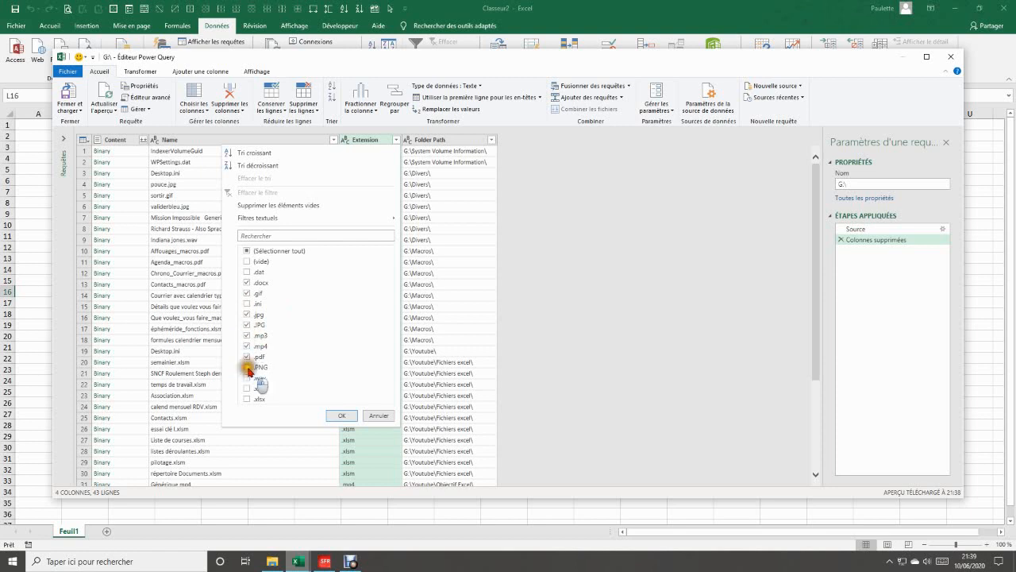
left_click(247, 379)
left_click(246, 389)
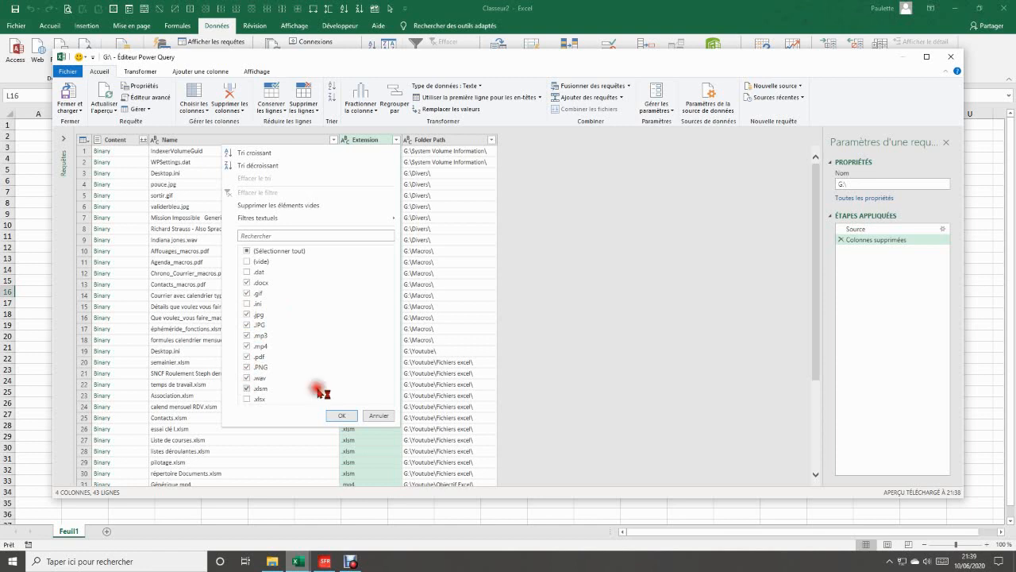
left_click(247, 400)
left_click(246, 400)
left_click(341, 415)
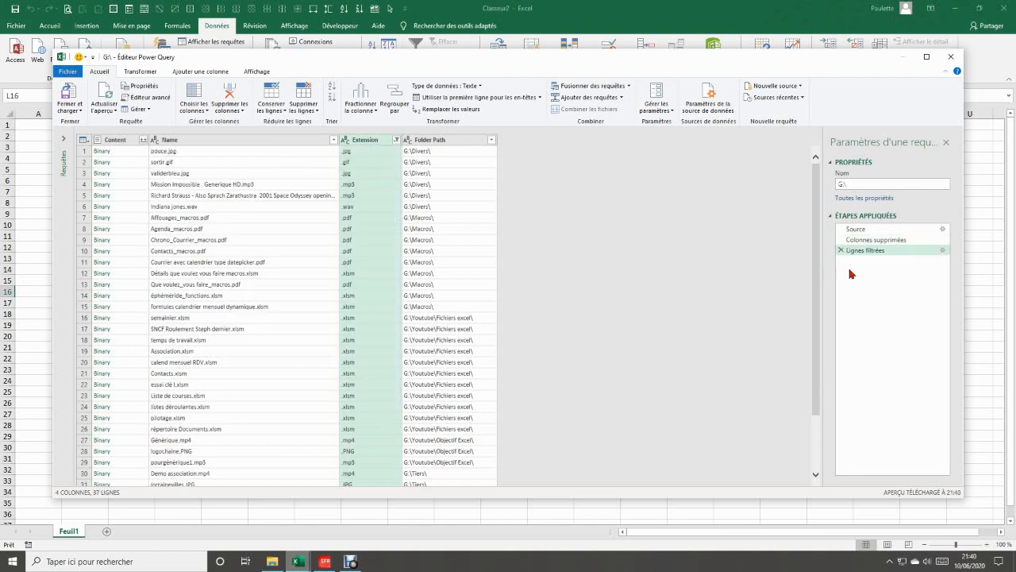
- Close the query editor and load the filtered file list into a worksheet
left_click(864, 272)
left_click(69, 101)
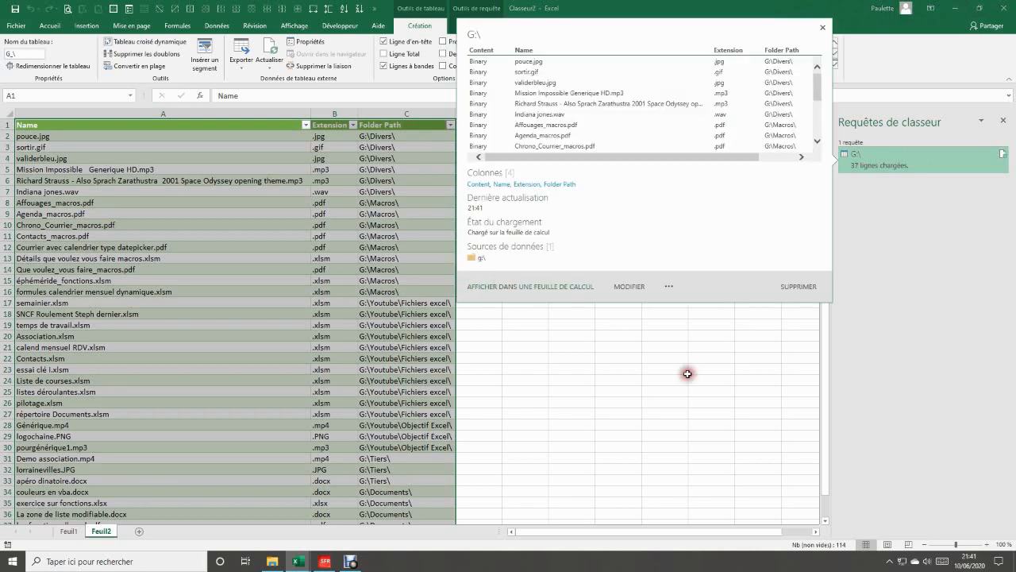
left_click(572, 403)
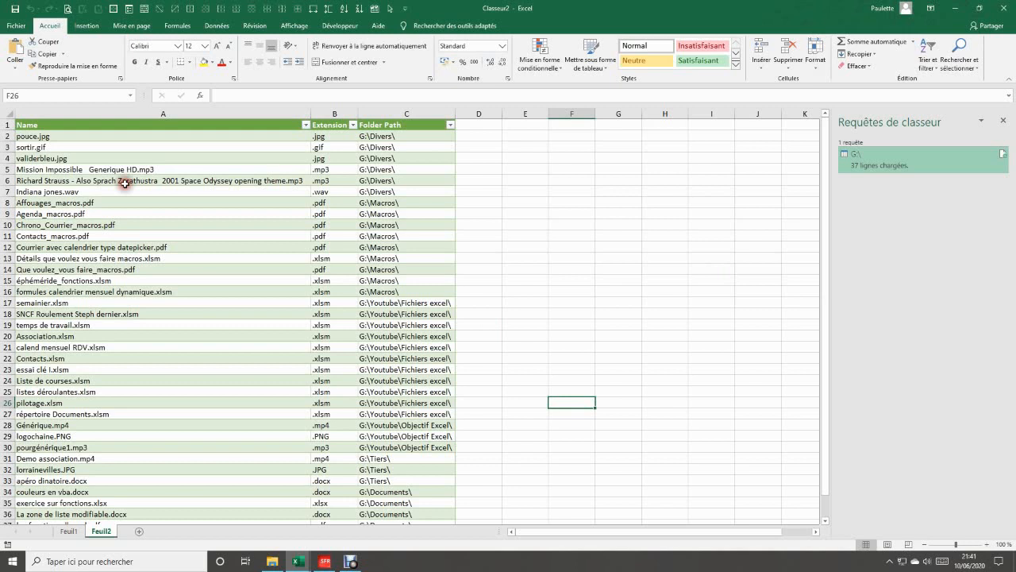
- Rename the loaded file list table as listefichcle0
left_click(360, 236)
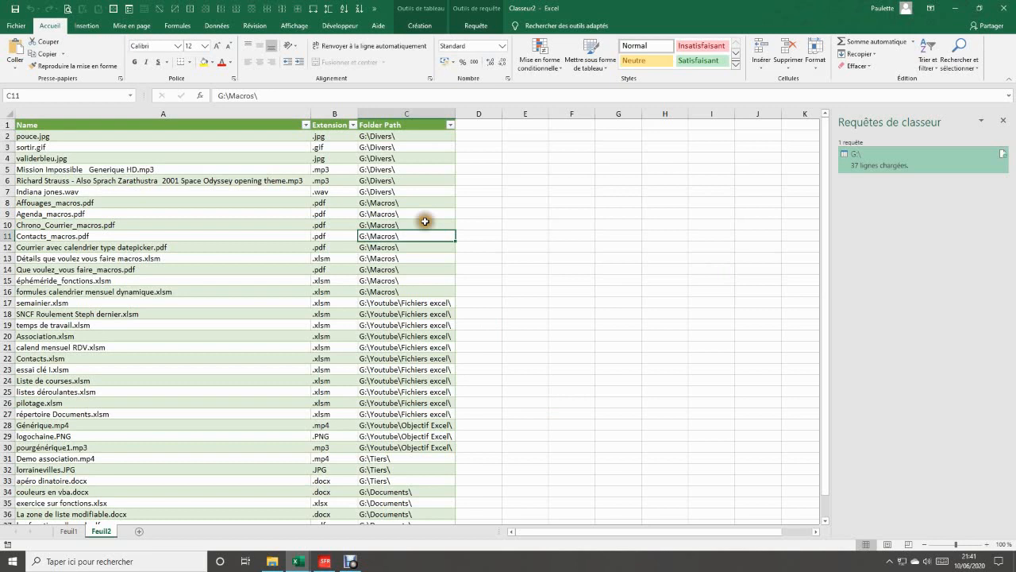
left_click(420, 25)
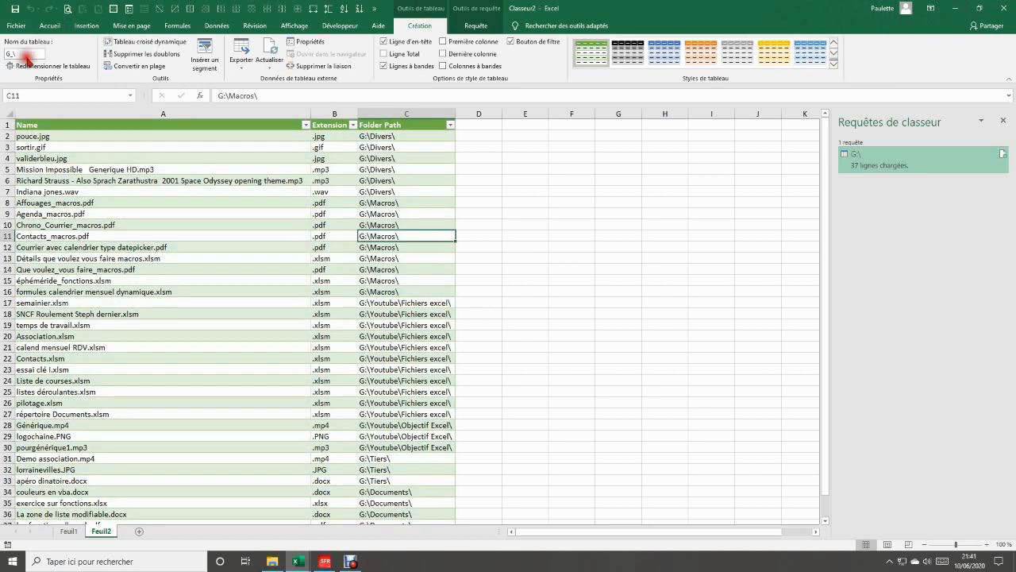
left_click(26, 54)
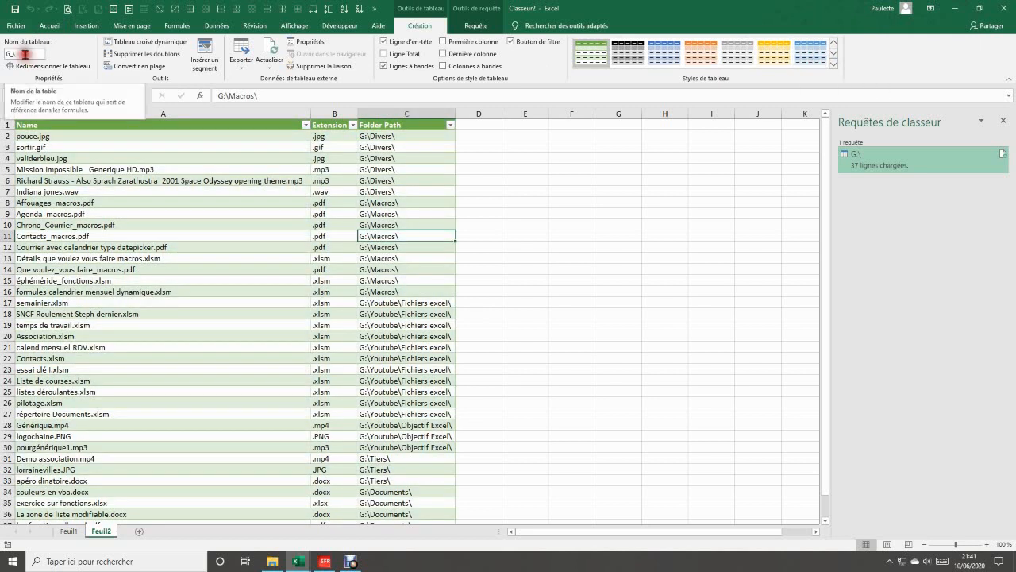
double_click(25, 54)
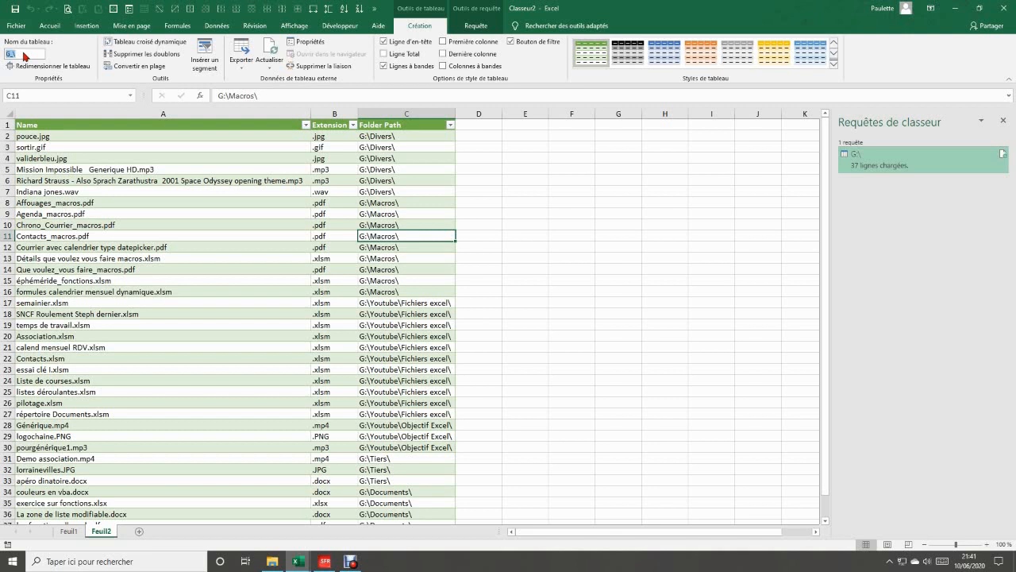
key("BackSpace")
type("lis")
type("tefi")
type("chcl")
type("e")
type("0")
key("Return")
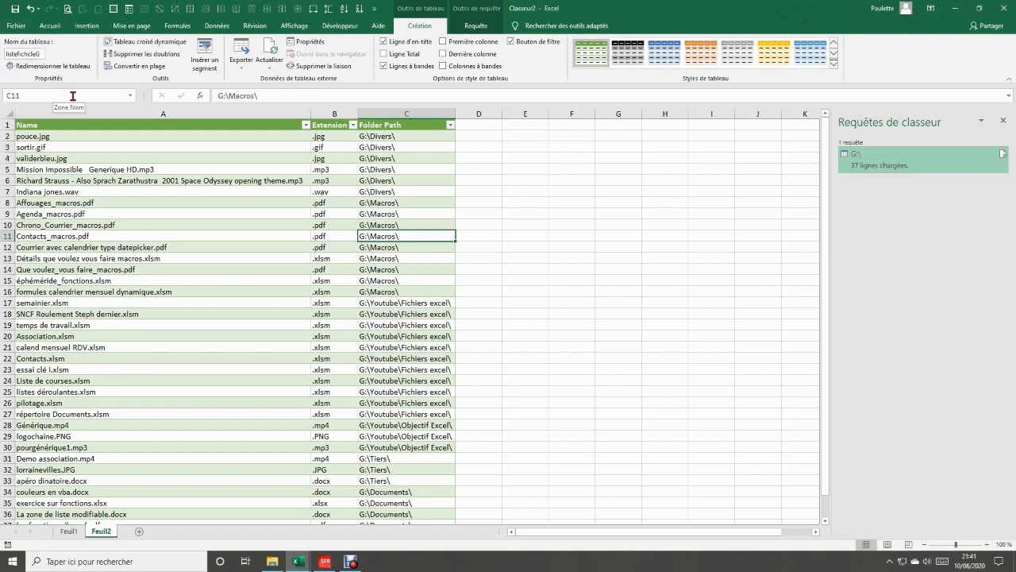
- Review the names, extensions and folder paths in the loaded file list down to its last row
left_click(147, 213)
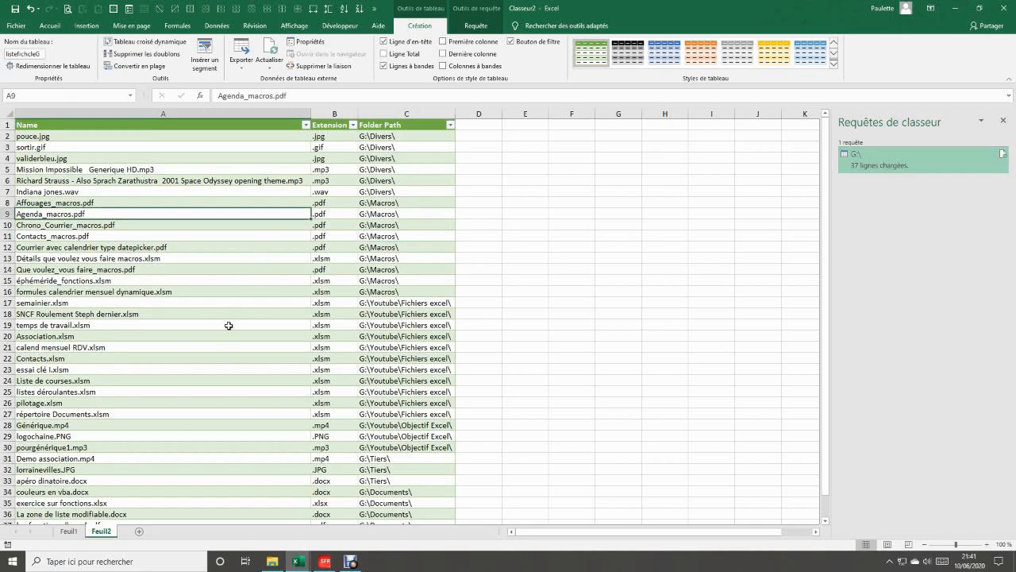
scroll(238, 379, "down", 3)
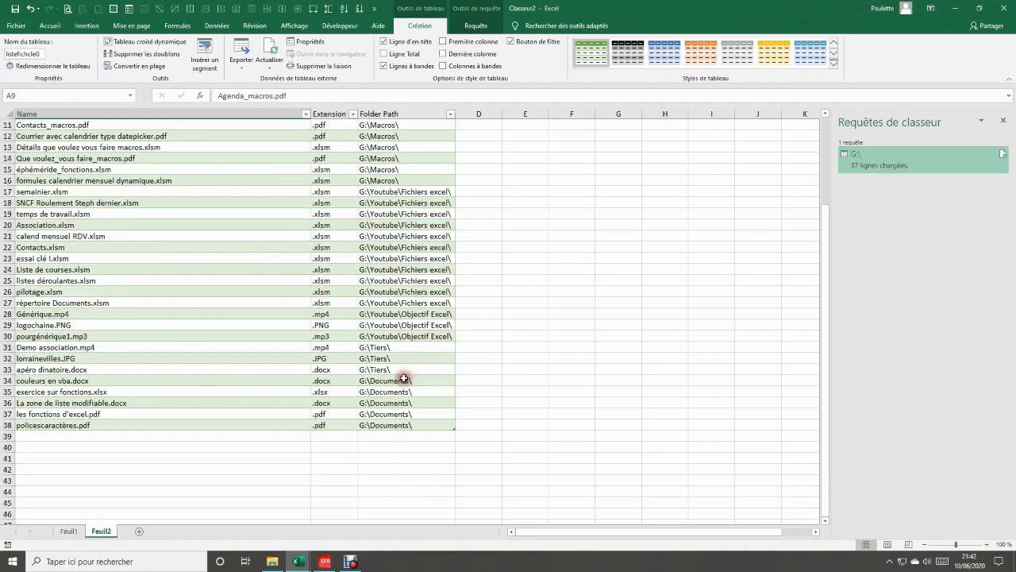
left_click(584, 270)
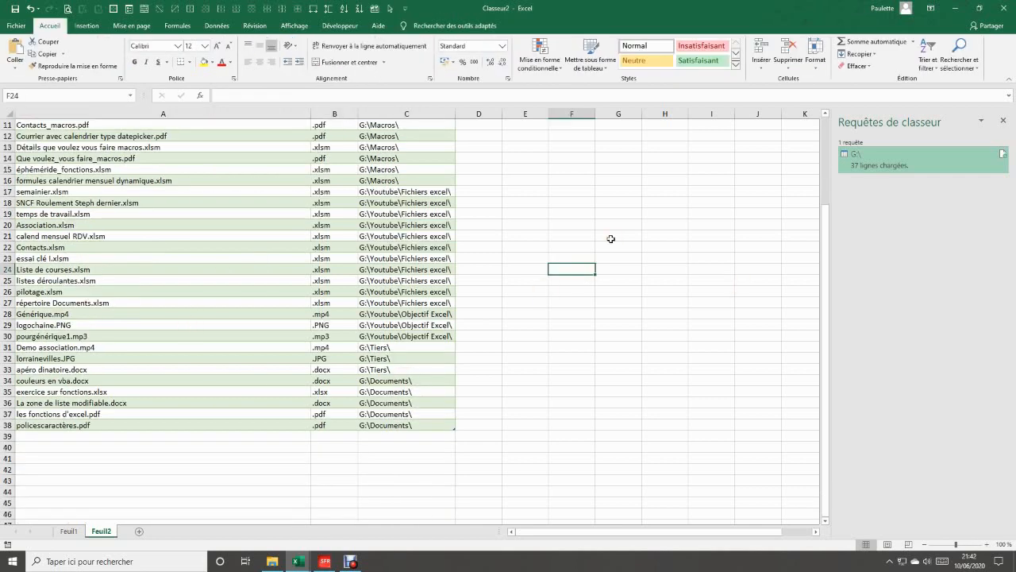
scroll(598, 270, "up", 3)
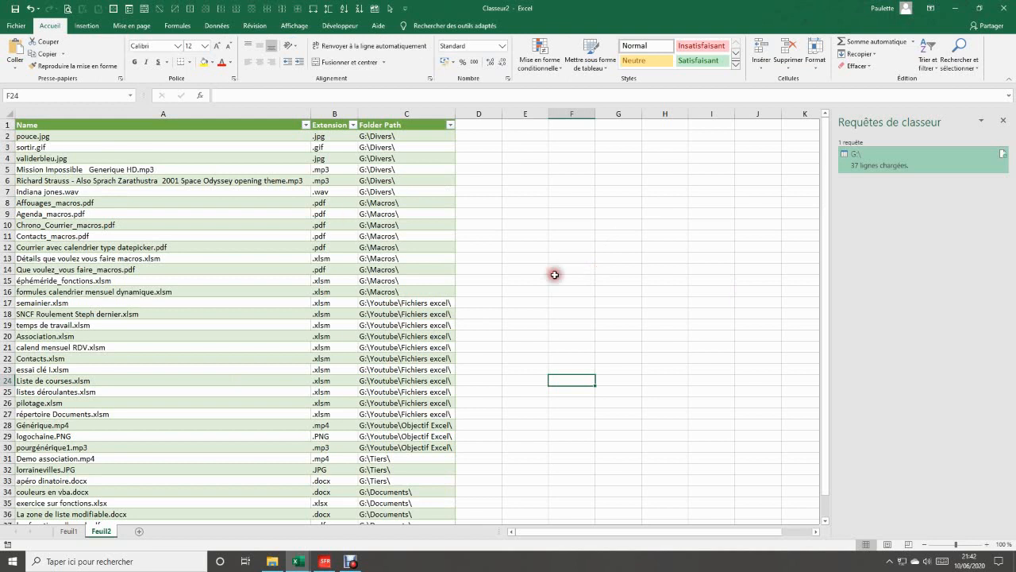
- Create a new folder query with the Divers folder on USB drive G: as its source path
left_click(588, 227)
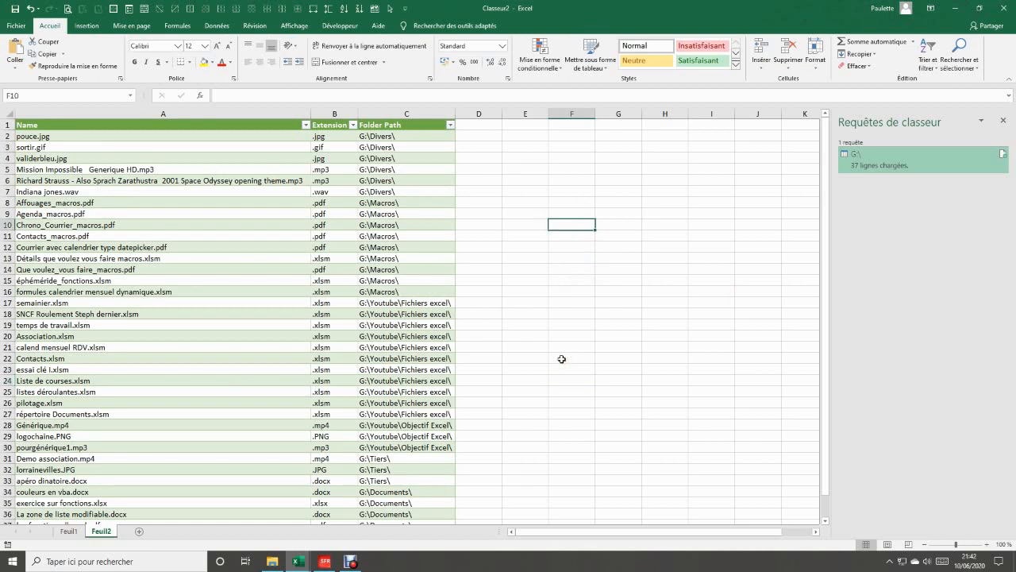
left_click(218, 27)
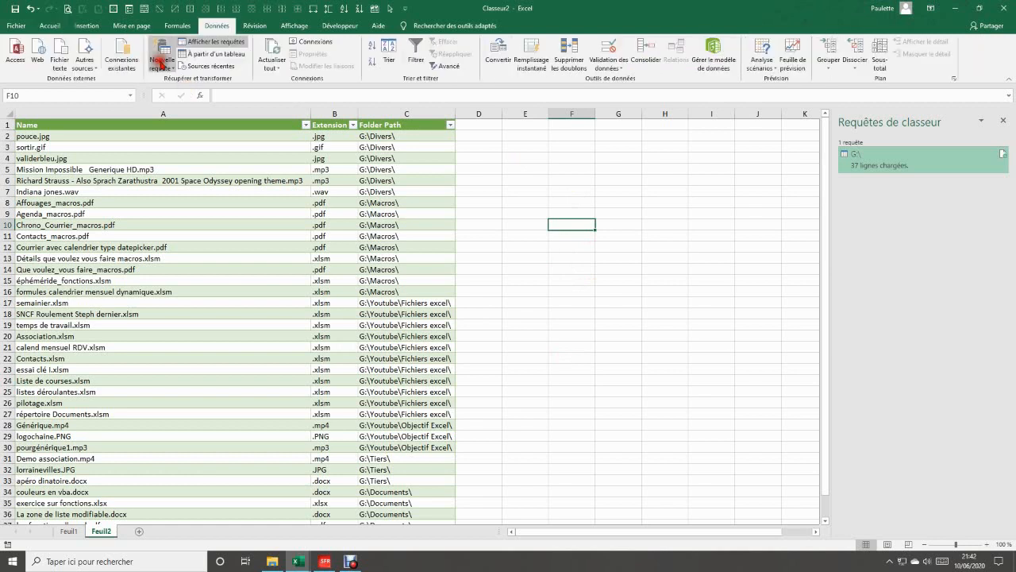
left_click(161, 62)
mouse_move(203, 86)
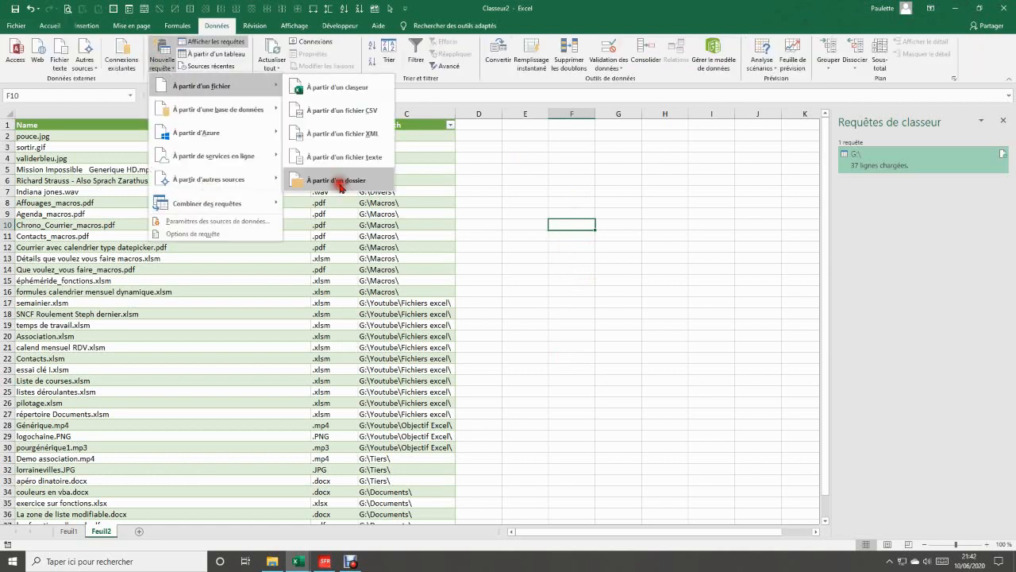
left_click(339, 181)
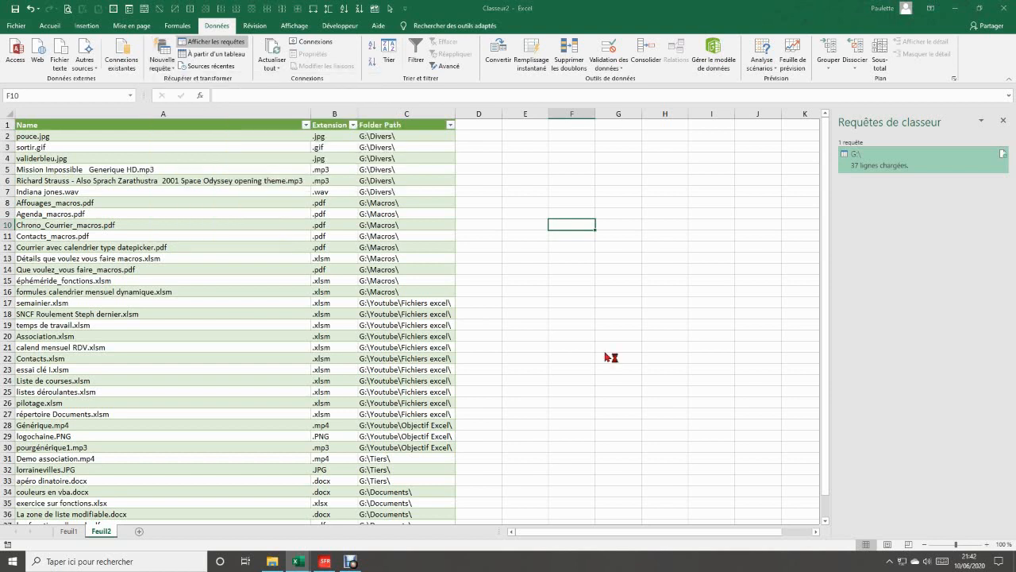
left_click(610, 262)
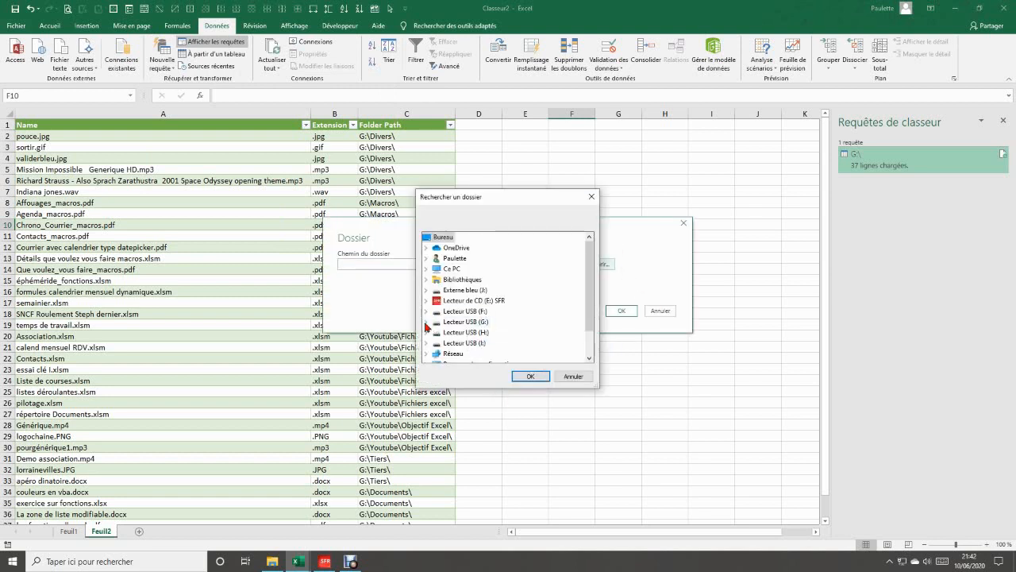
left_click(426, 322)
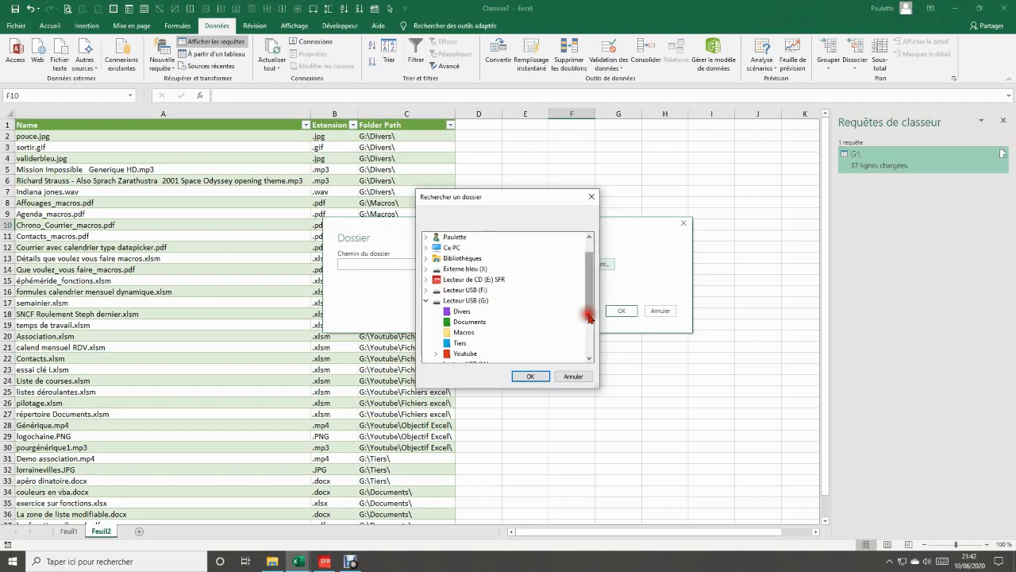
left_click_drag(588, 317, 588, 324)
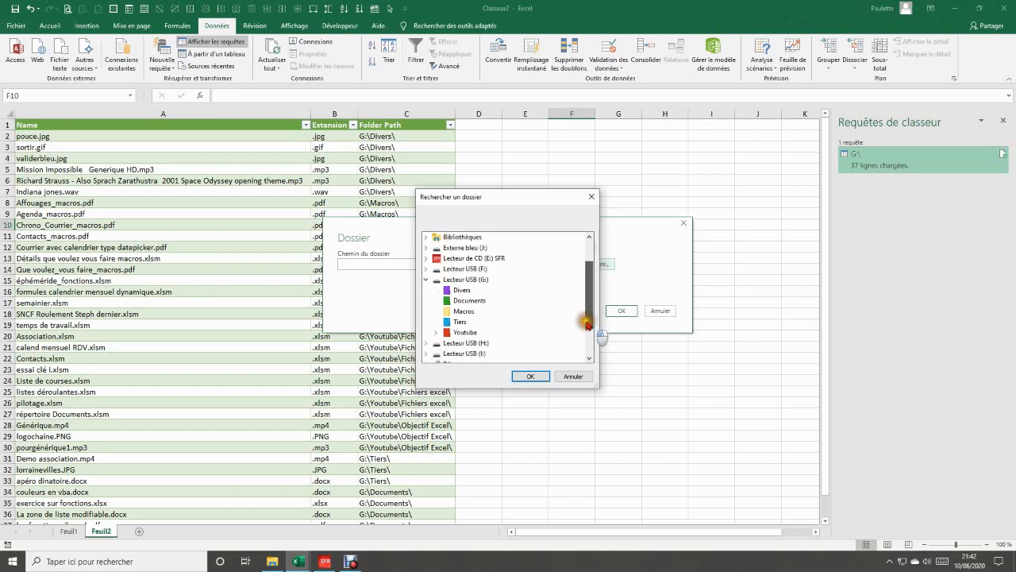
left_click(467, 292)
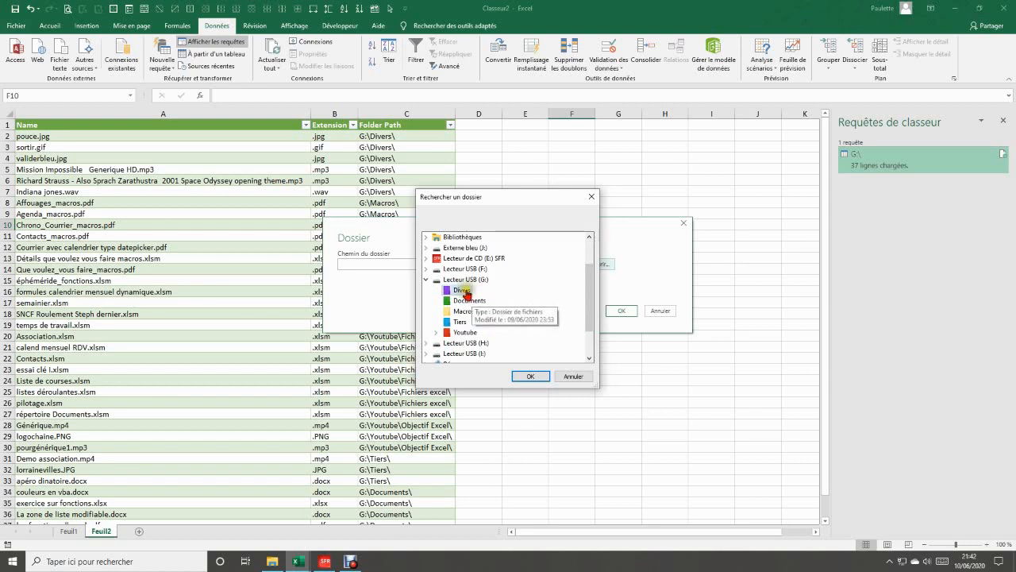
left_click(459, 323)
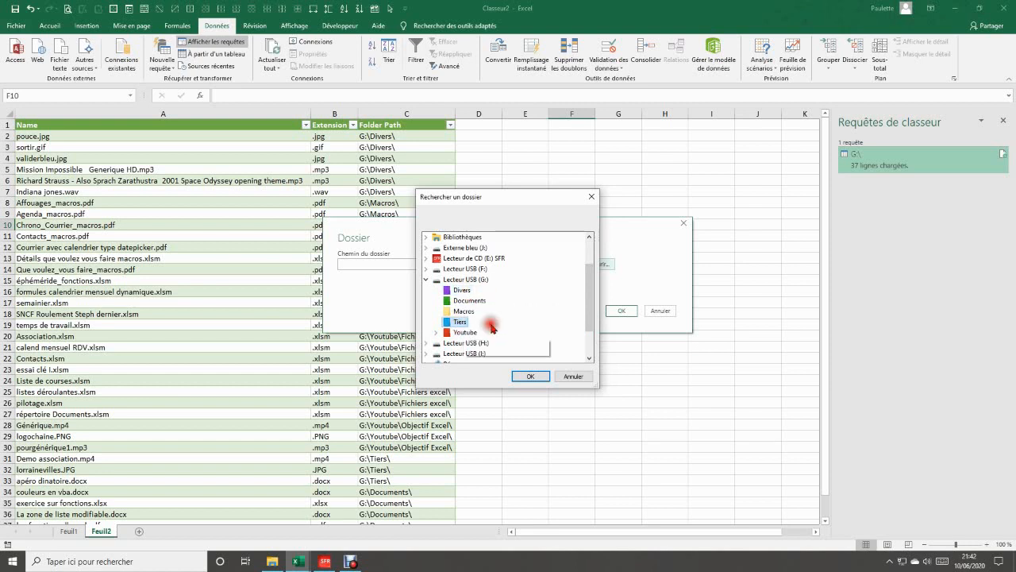
left_click(462, 289)
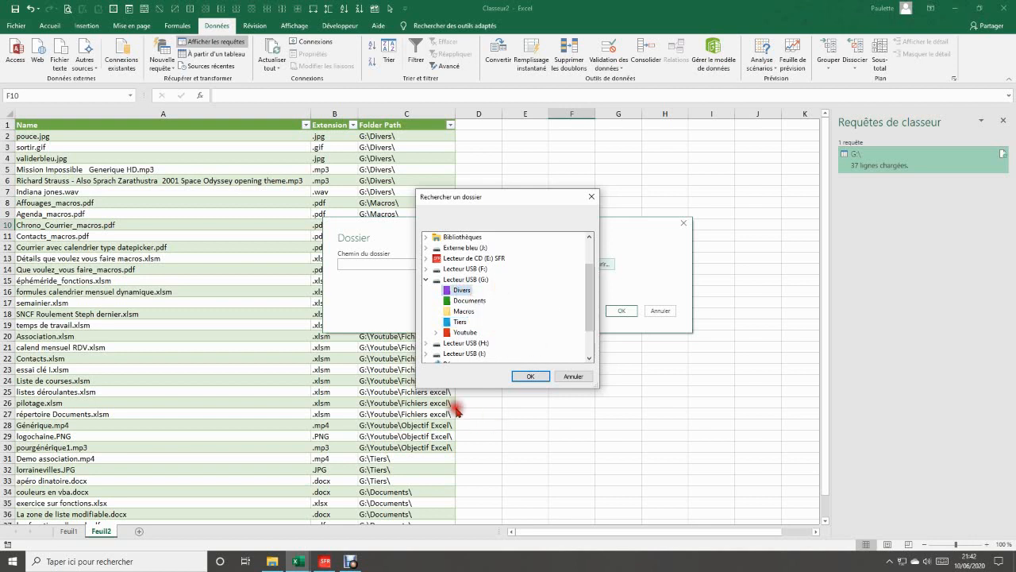
left_click(528, 376)
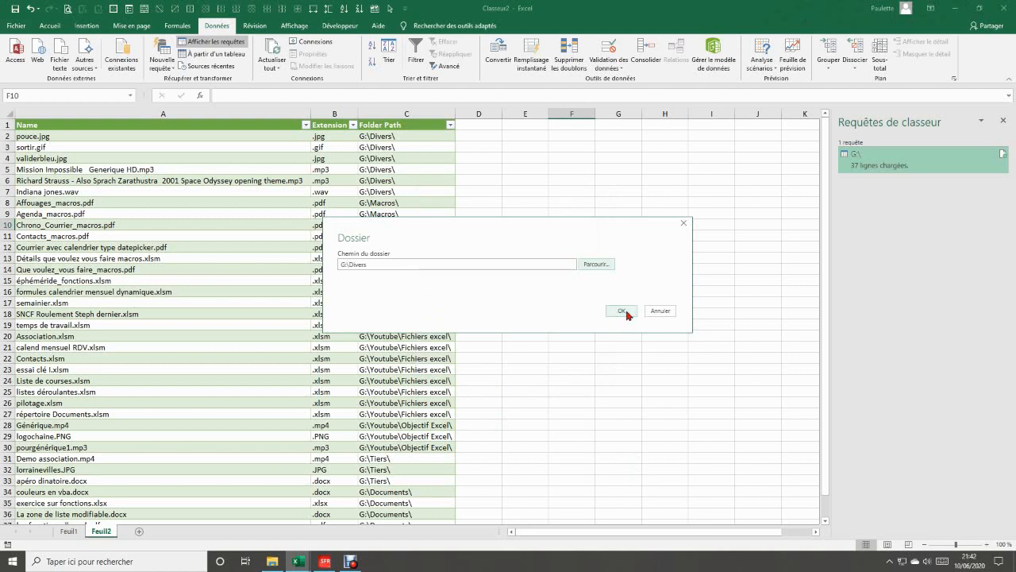
left_click(622, 311)
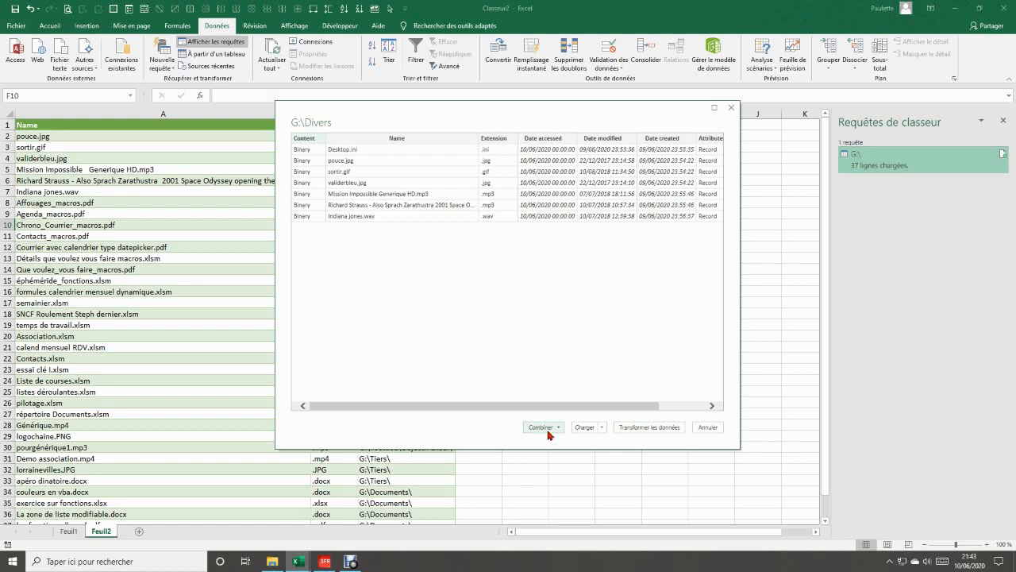
- Load the Divers folder's file list directly into a new worksheet
left_click(578, 428)
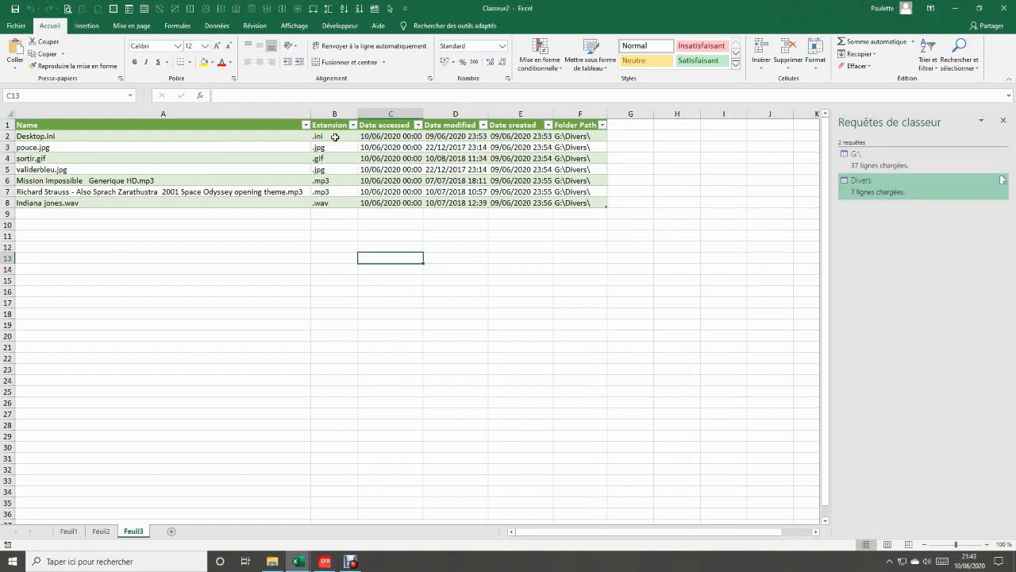
left_click(131, 531)
left_click_drag(497, 301, 500, 290)
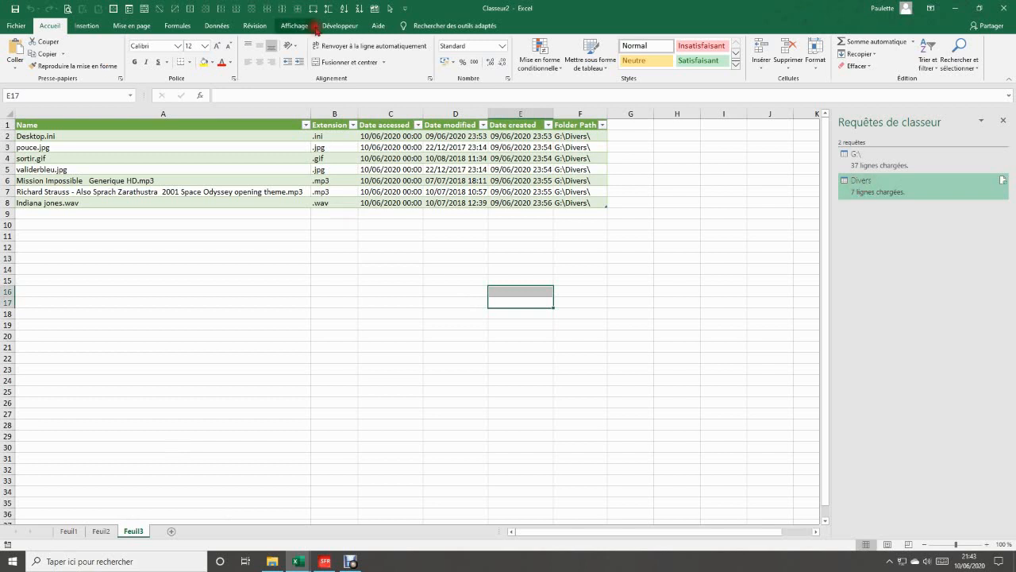
- Create another folder query on G:\Tiers and load its file list into a new worksheet
left_click(218, 25)
left_click(162, 54)
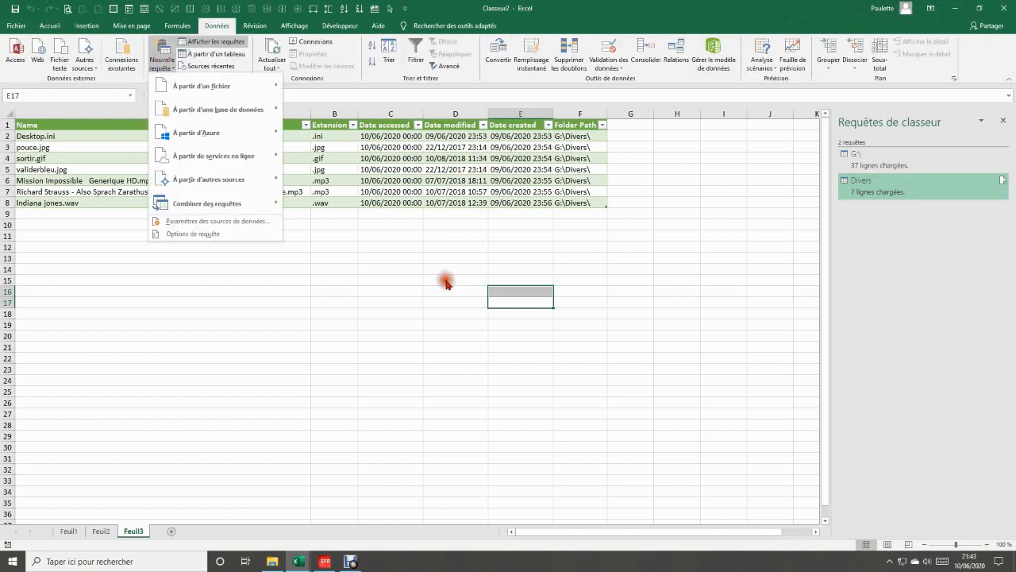
mouse_move(208, 86)
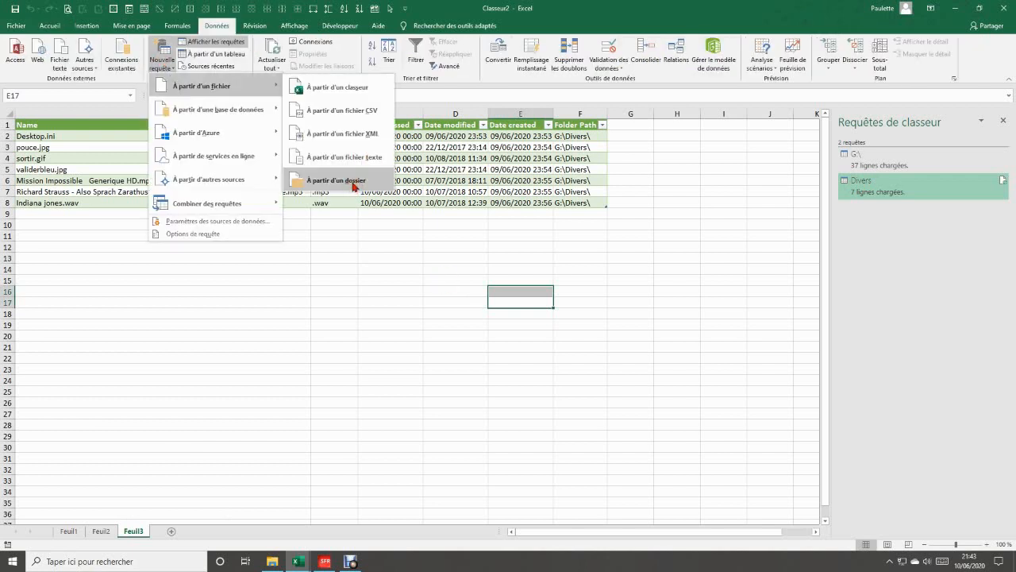
left_click(355, 184)
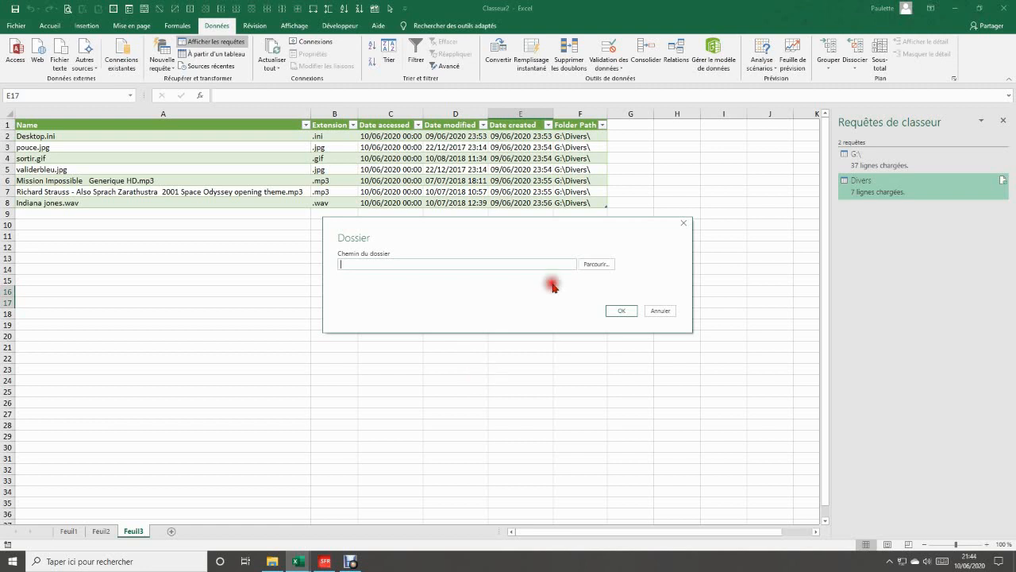
left_click(597, 266)
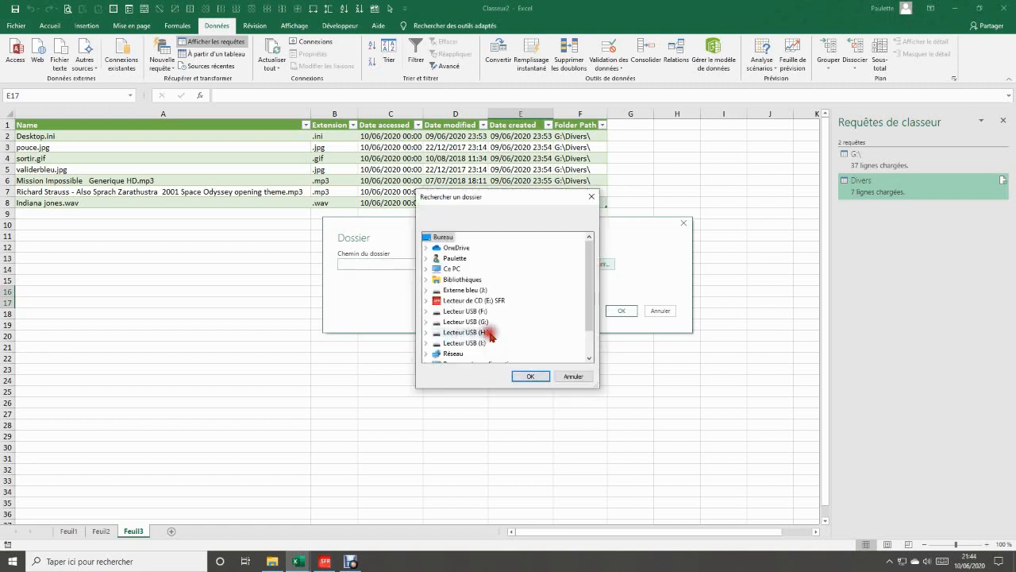
left_click(469, 345)
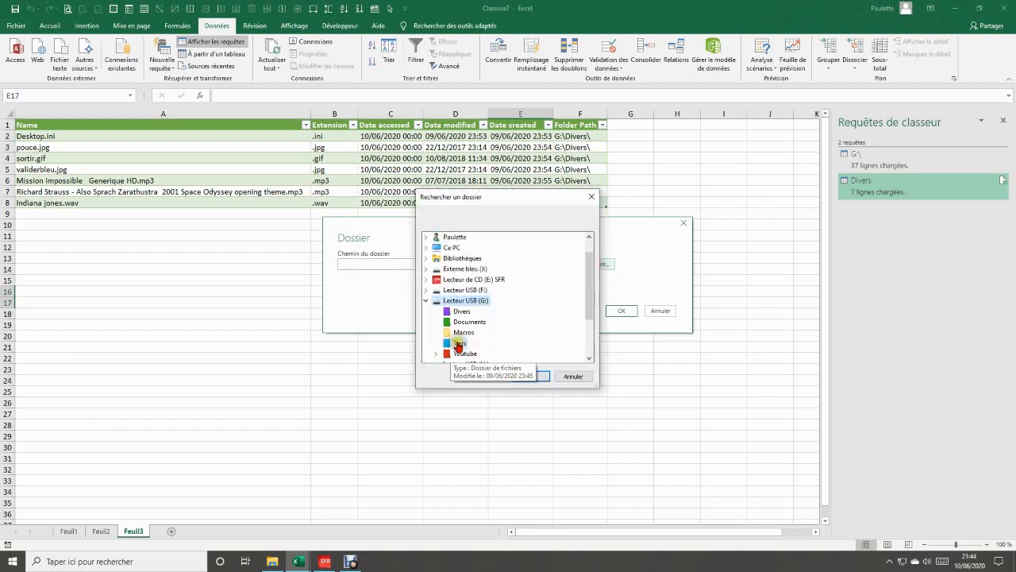
left_click(531, 376)
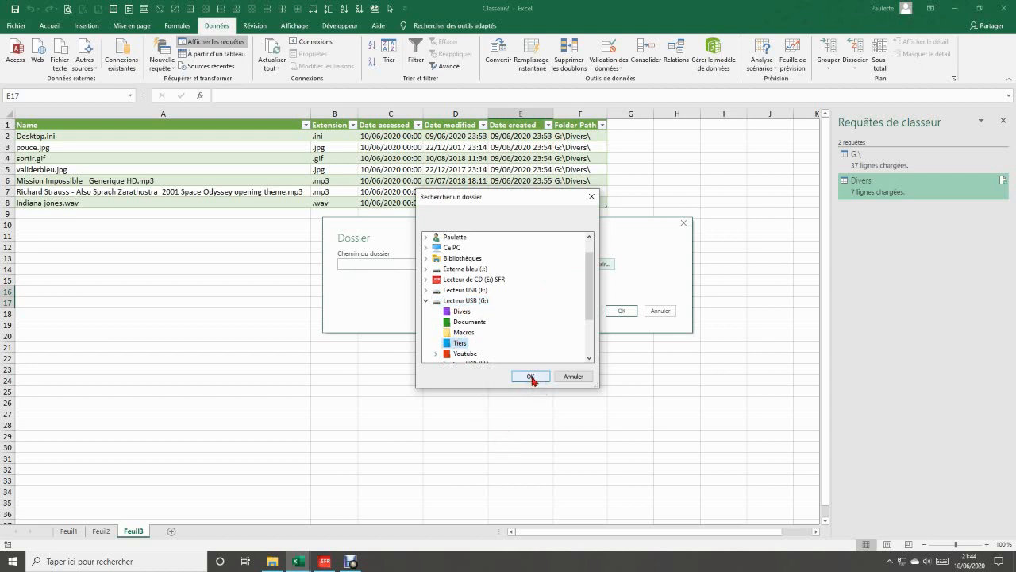
left_click(531, 377)
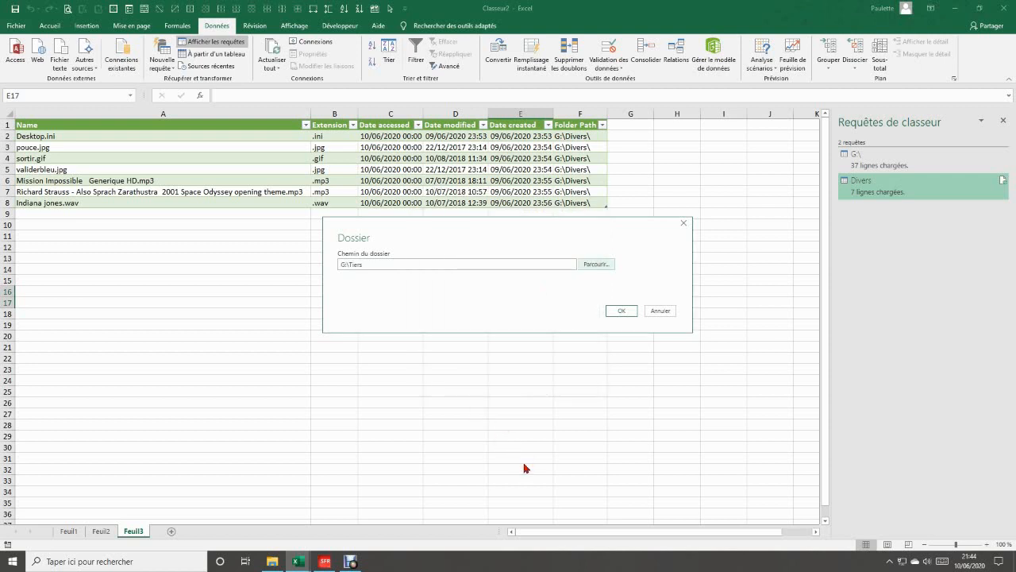
left_click(618, 310)
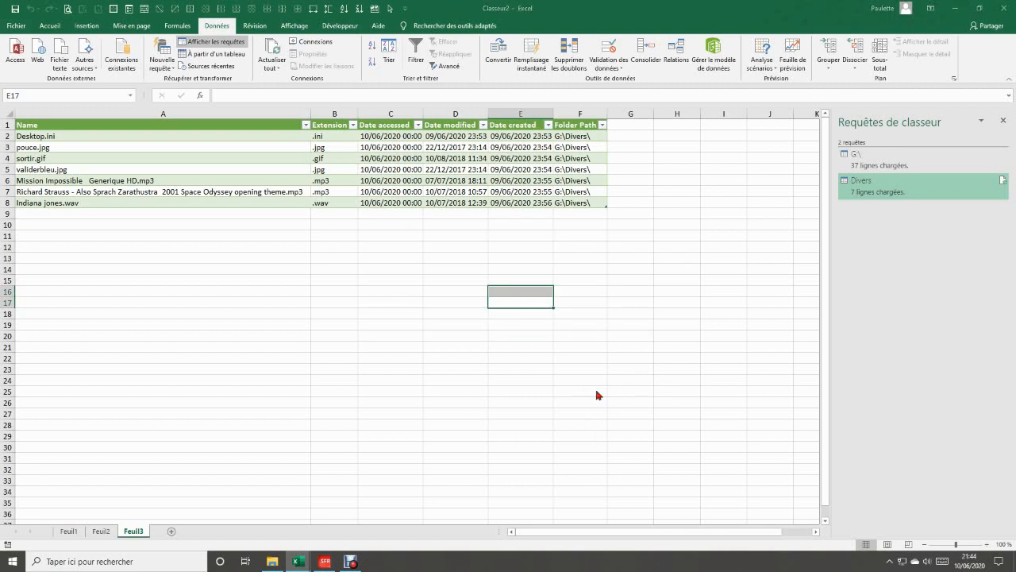
left_click(586, 429)
- Rename the worksheet holding the Tiers file list as Tiers
left_click(171, 531)
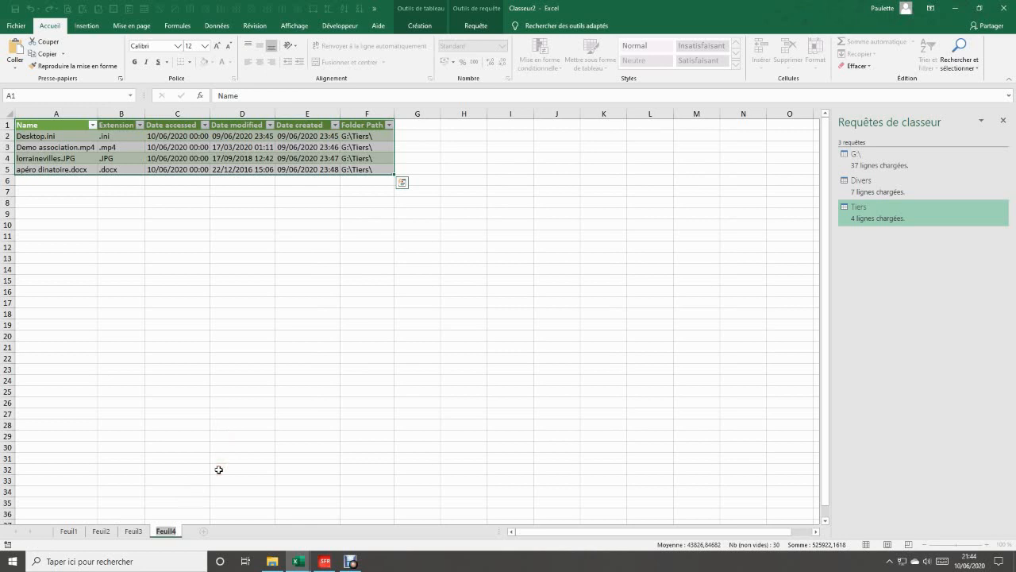
type("tIERS")
key("BackSpace")
key("BackSpace")
key("BackSpace")
key("BackSpace")
type("Tiers")
- Rename worksheet Feuil3, which holds the Divers file list, as Divers
left_click(137, 531)
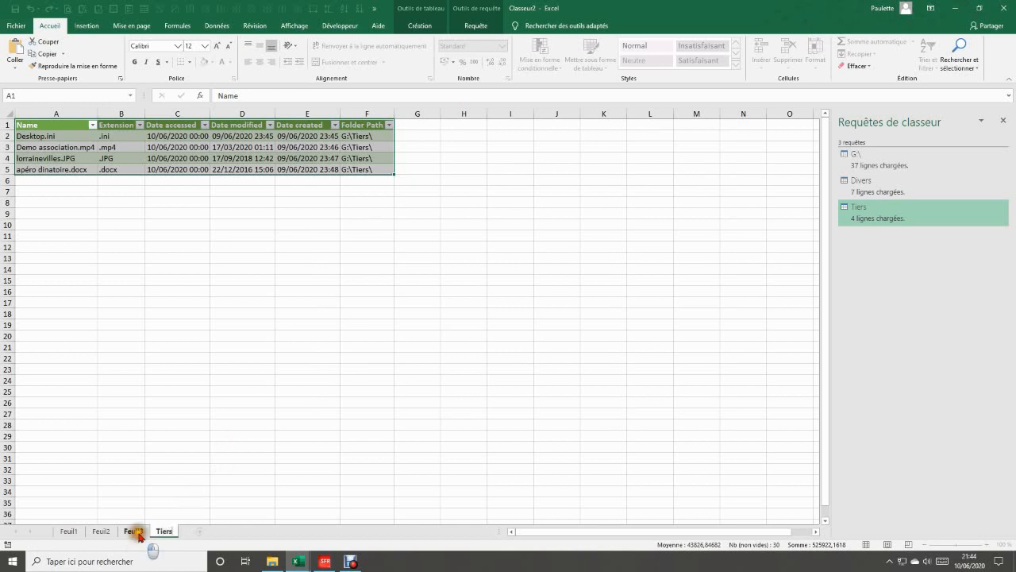
right_click(139, 533)
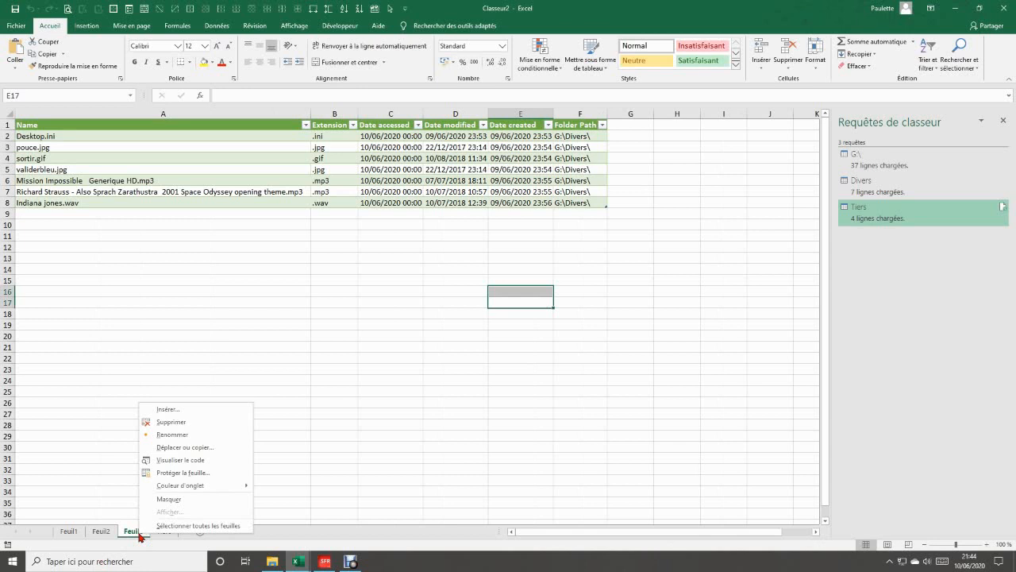
left_click(173, 434)
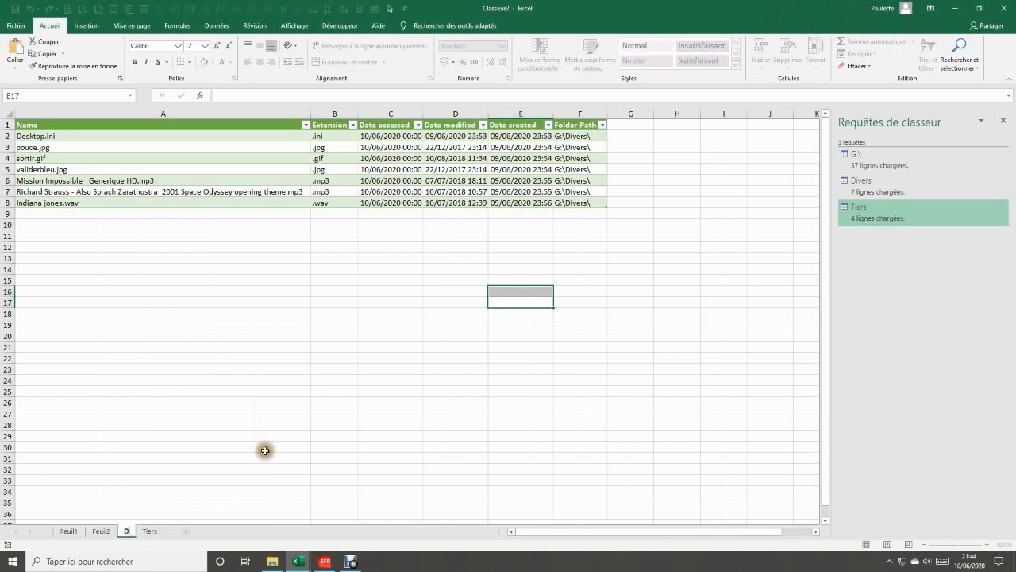
type("Divers")
left_click(482, 446)
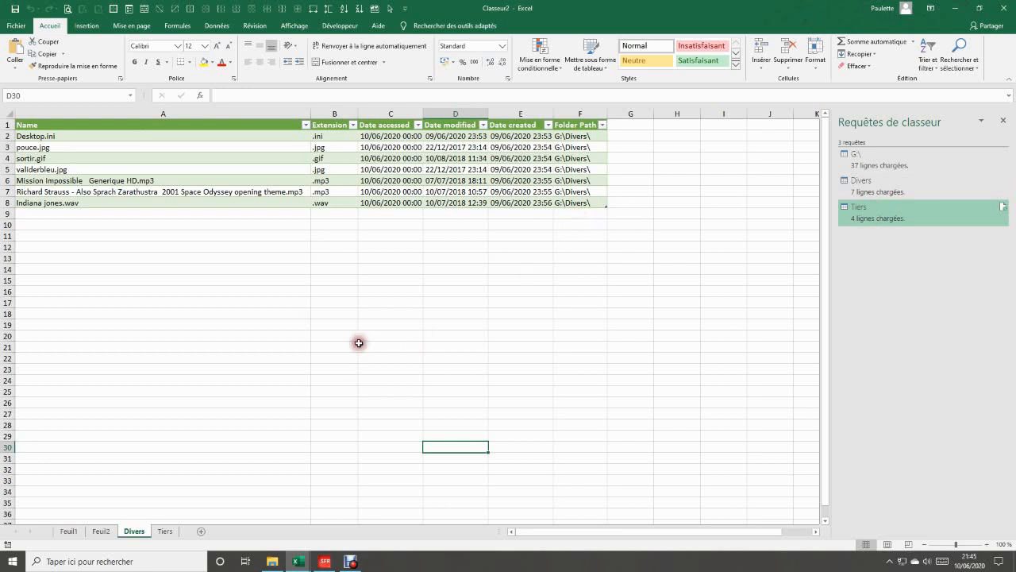
- Create an append query of two tables, with Divers as the primary table and Tiers as the table to append
left_click(489, 305)
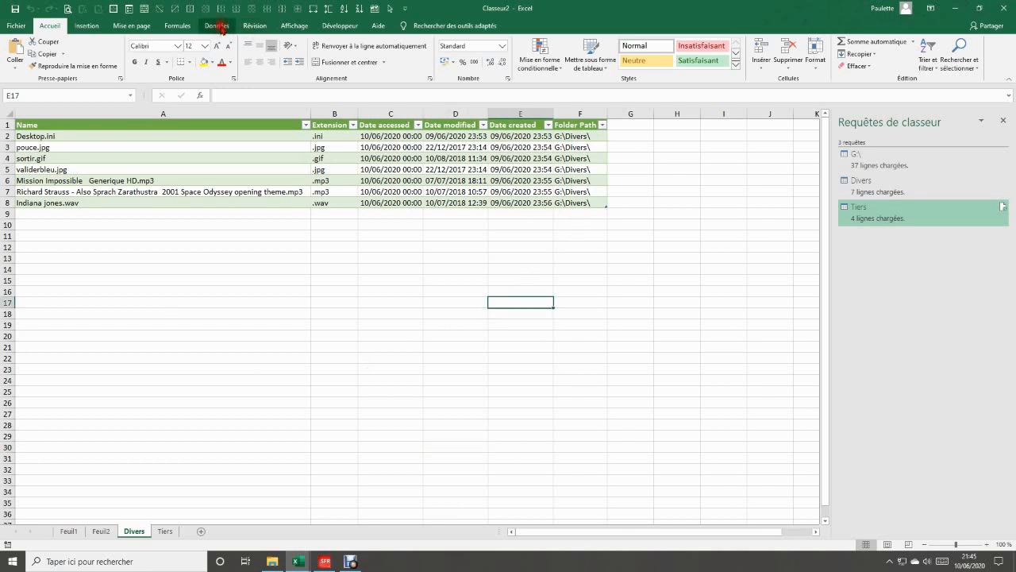
left_click(220, 26)
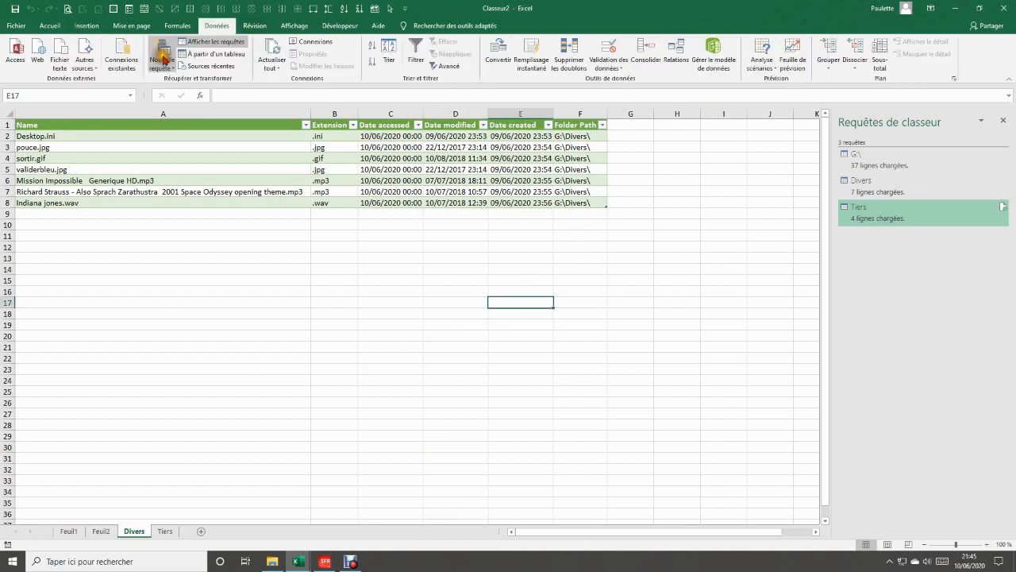
left_click(163, 61)
mouse_move(200, 204)
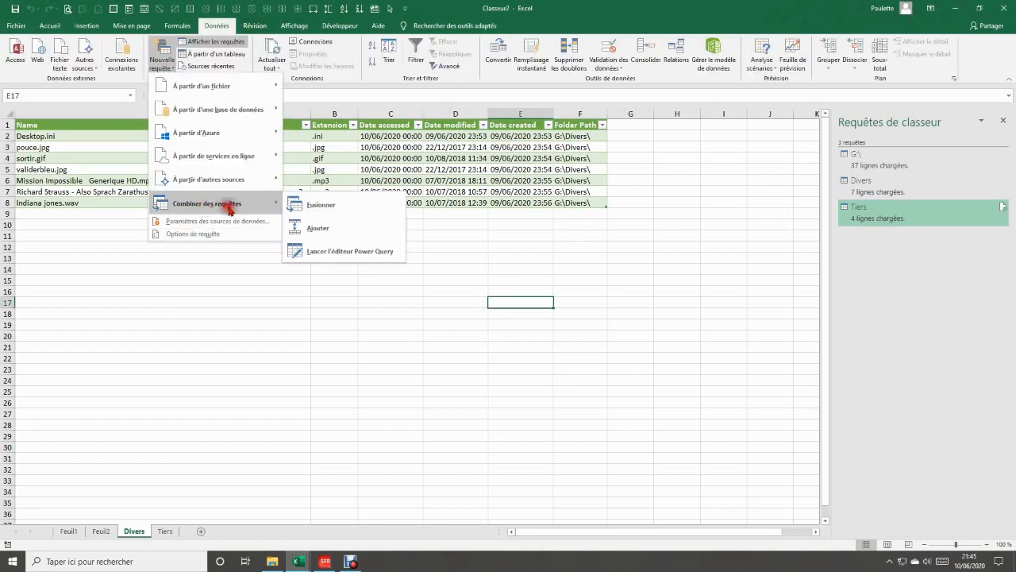
left_click(321, 232)
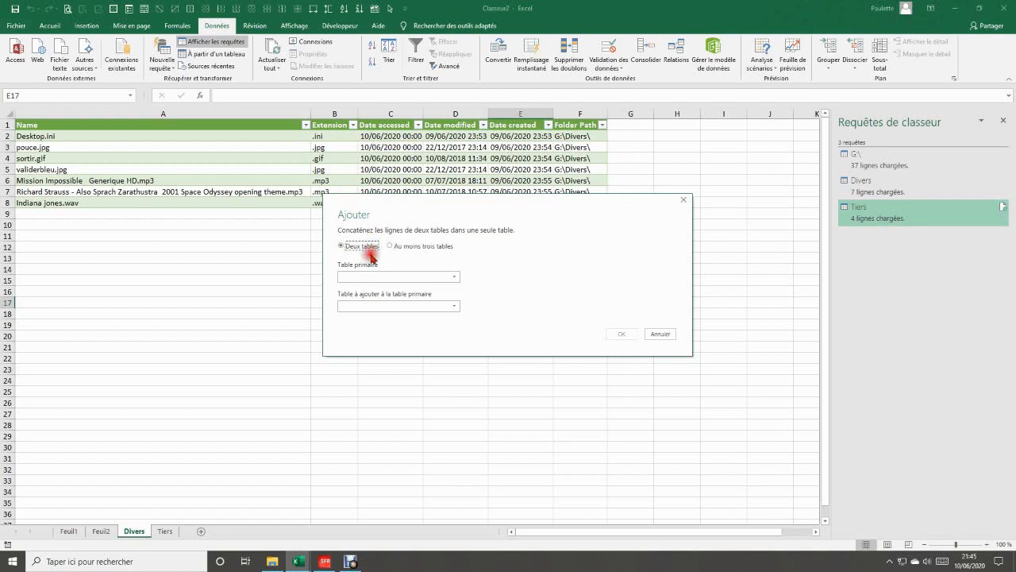
left_click(456, 277)
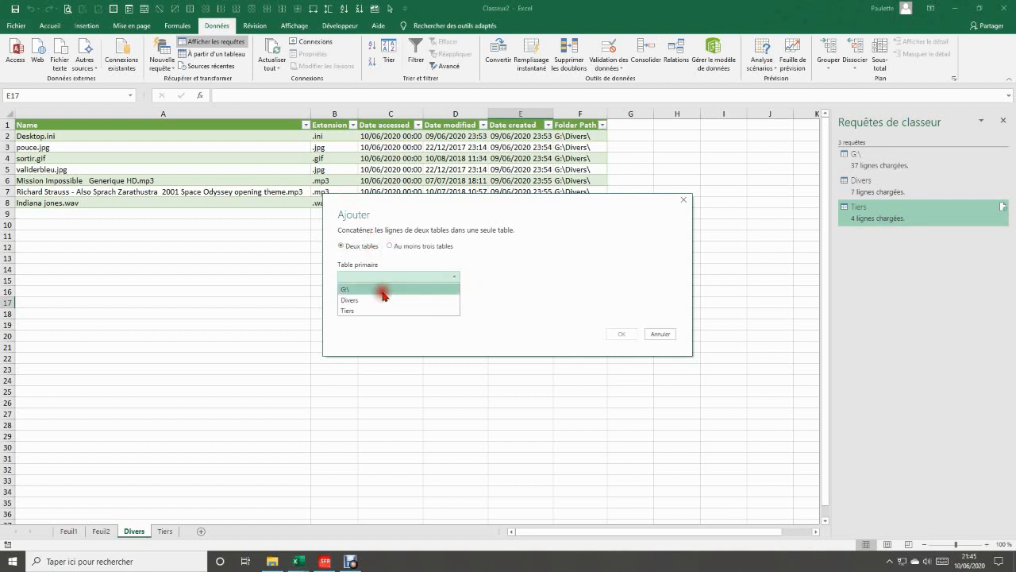
left_click(373, 314)
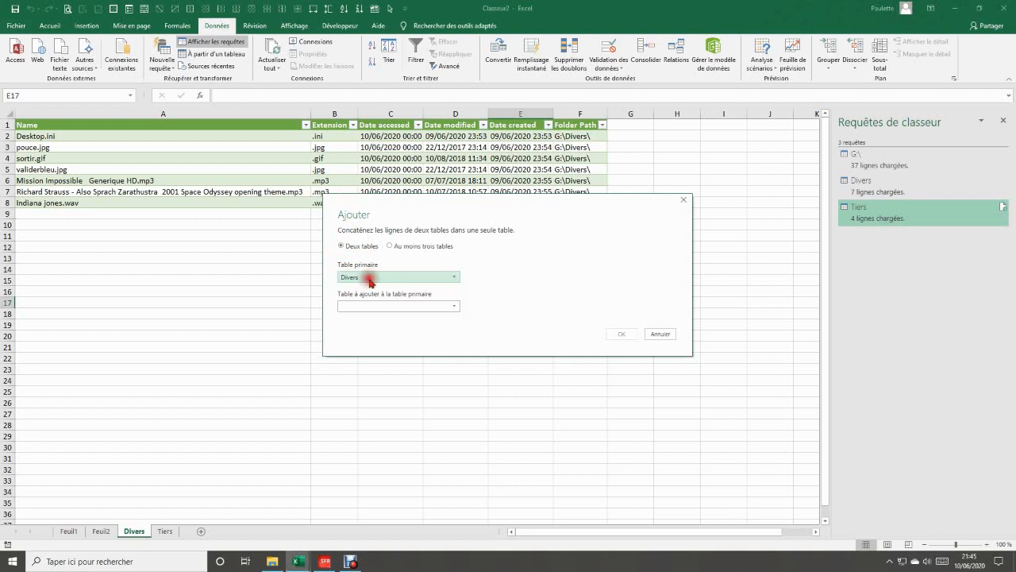
left_click(456, 309)
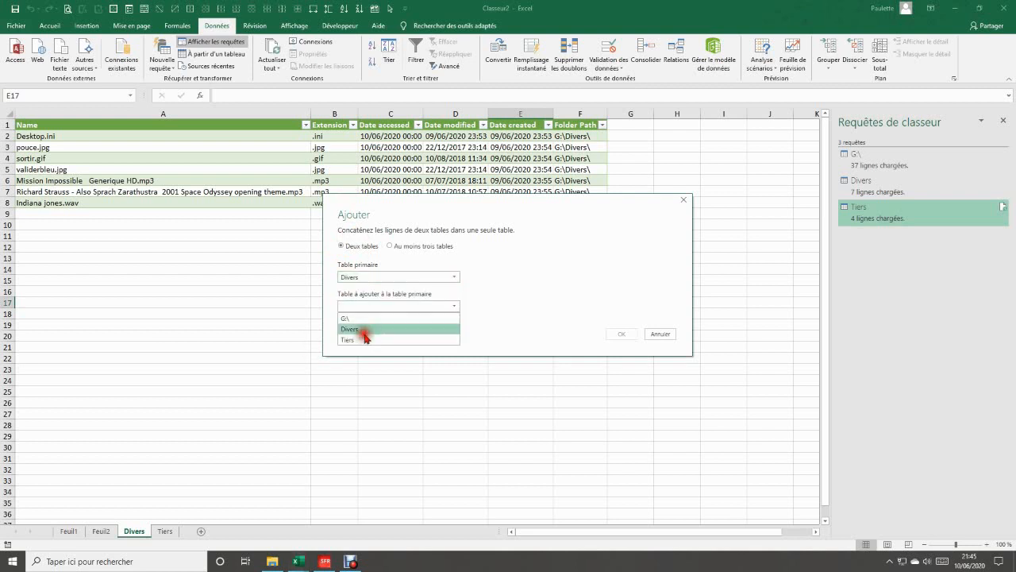
left_click(363, 345)
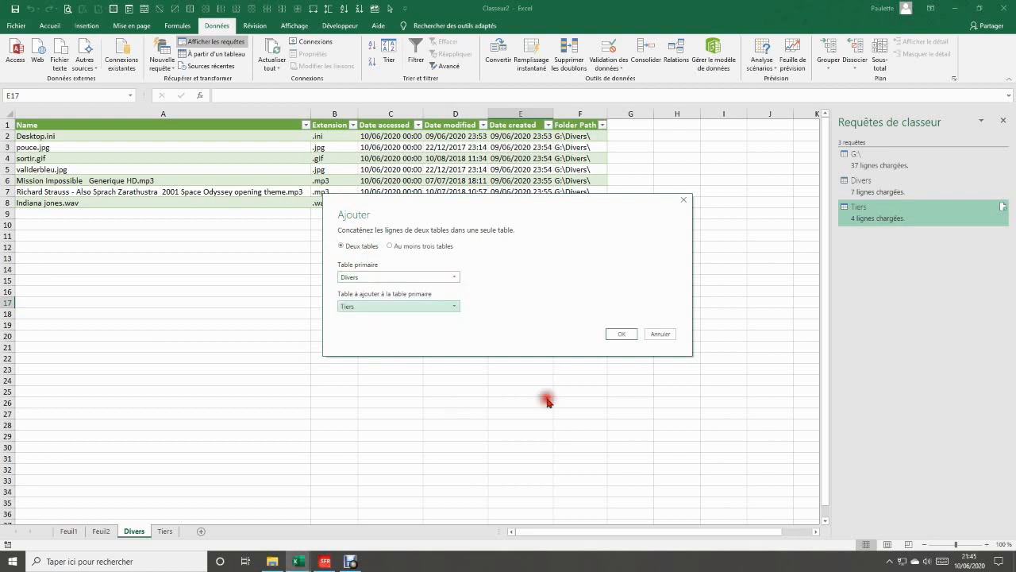
left_click(624, 334)
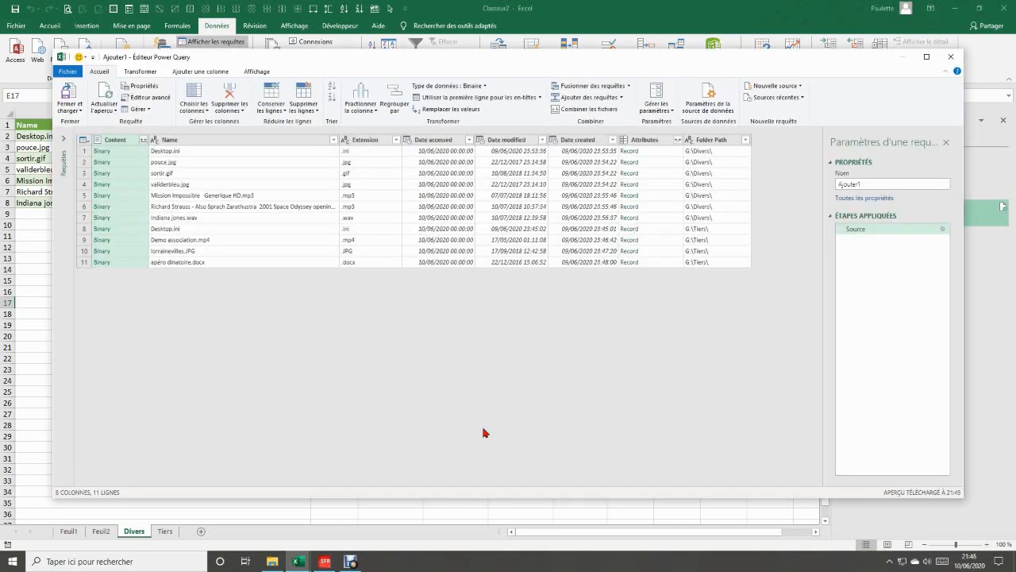
- Rename the append query as Synthèse and load its combined file list into a new worksheet
left_click(863, 184)
left_click_drag(865, 184, 820, 185)
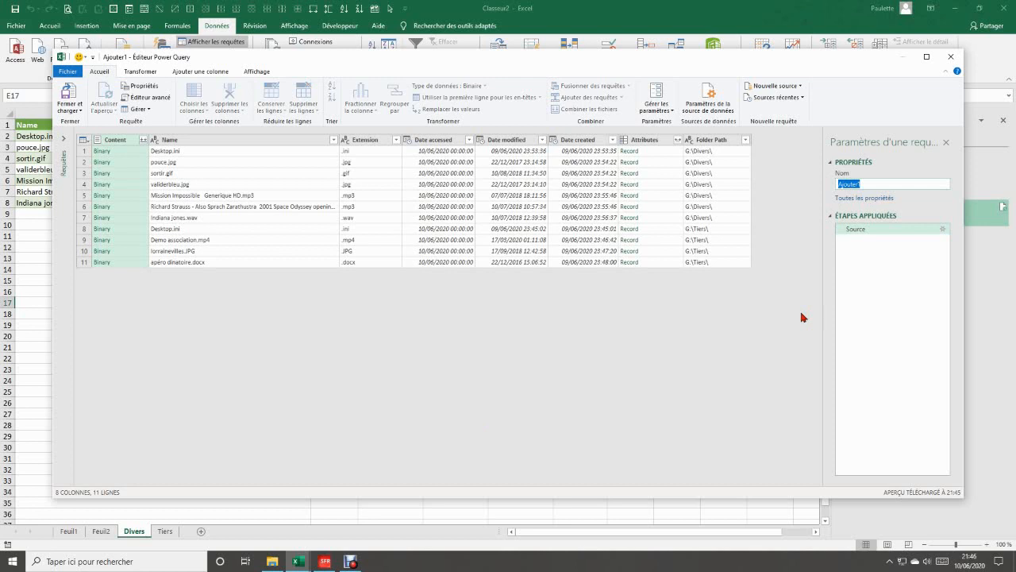
type("Synthèse")
left_click(424, 456)
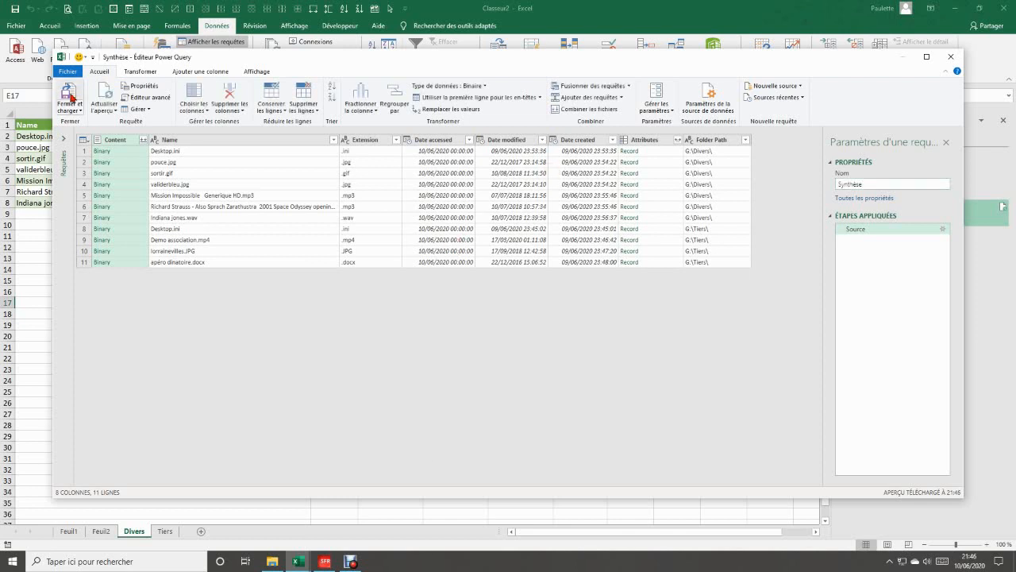
left_click(70, 95)
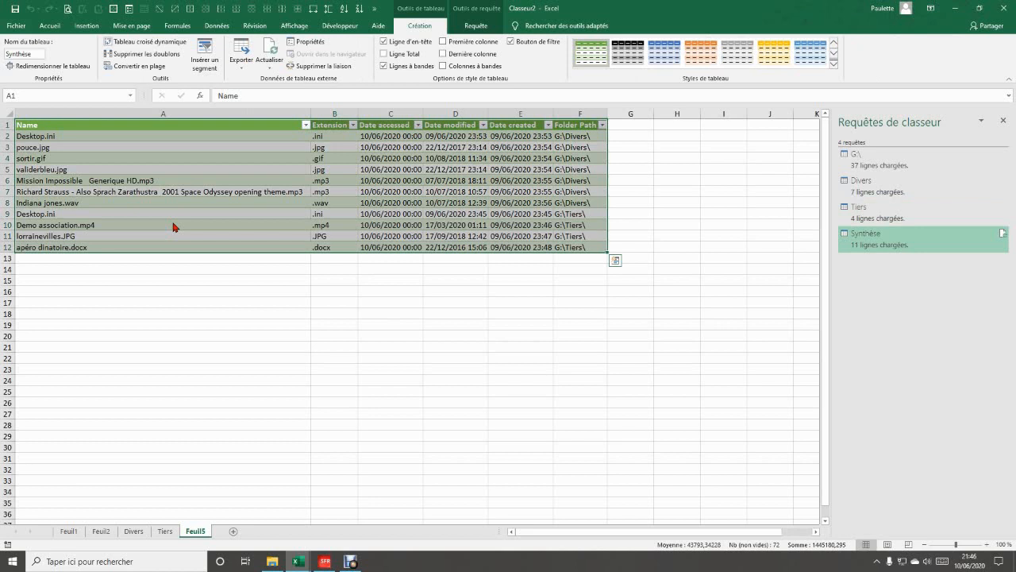
left_click(326, 346)
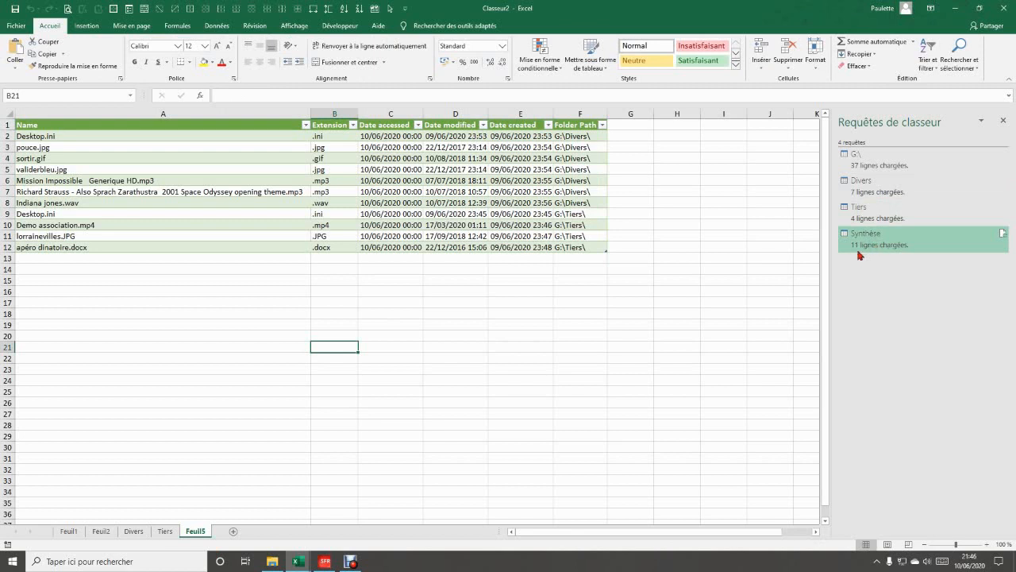
- Compare the Divers and Tiers file lists with the combined list in the Synthèse query preview
mouse_move(869, 198)
left_click(133, 531)
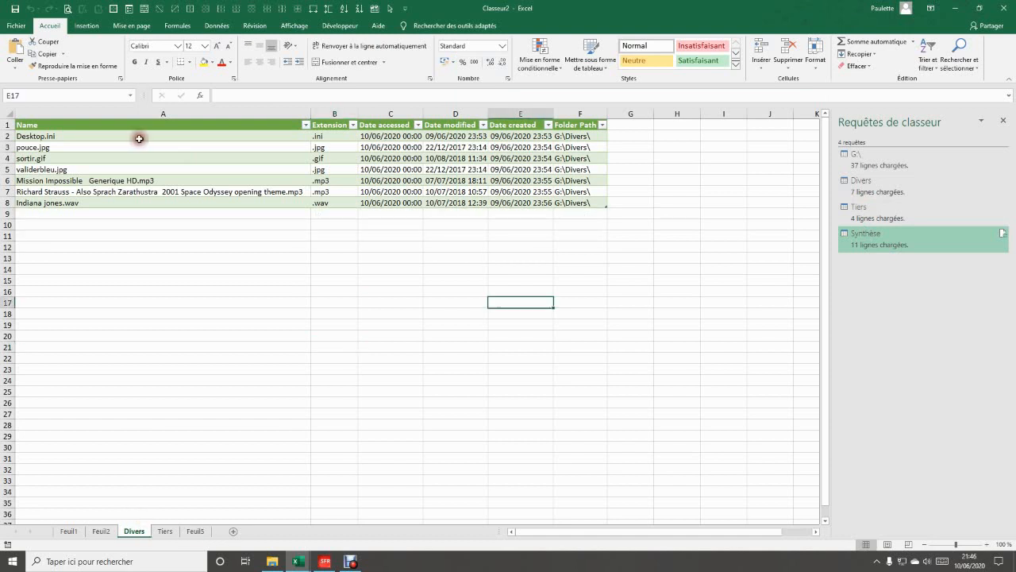
left_click_drag(139, 138, 134, 204)
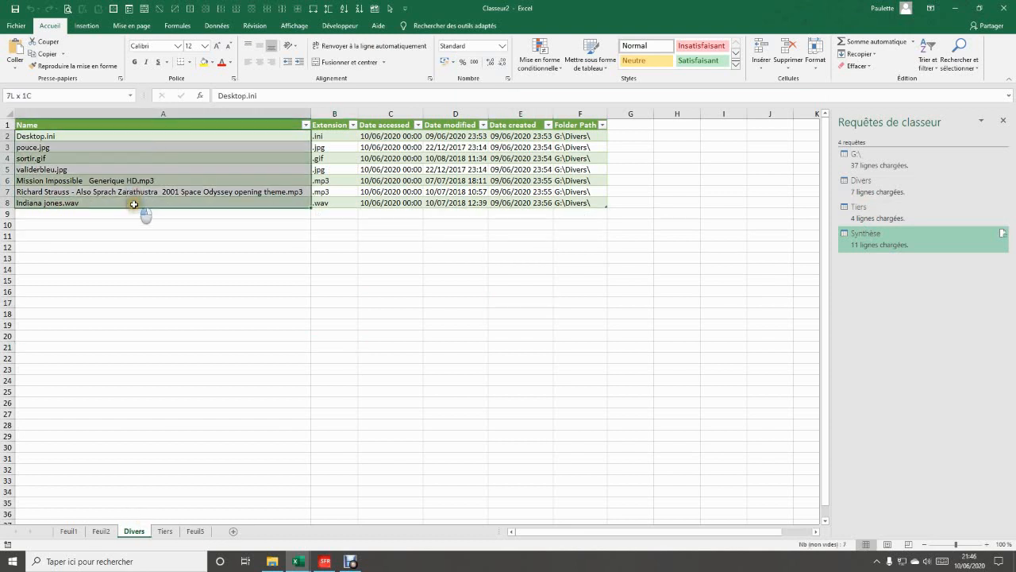
key("ctrl+Page_Down")
left_click_drag(298, 136, 302, 169)
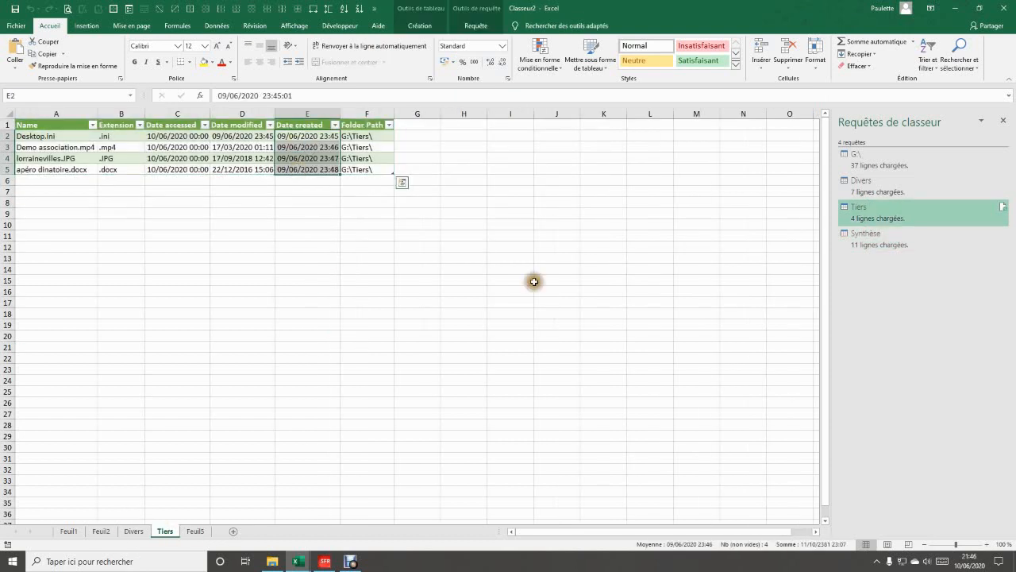
left_click(556, 289)
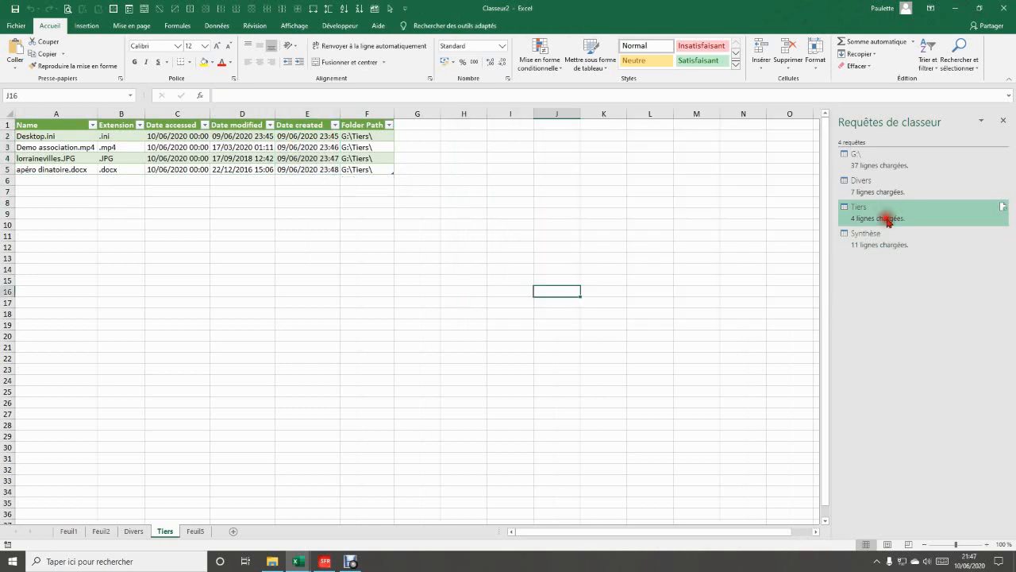
mouse_move(874, 219)
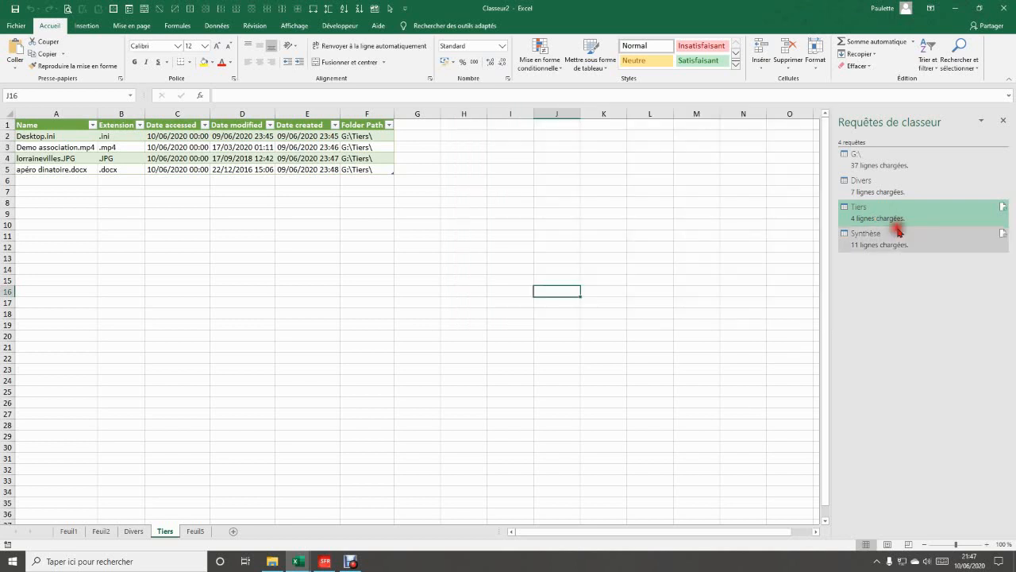
mouse_move(878, 248)
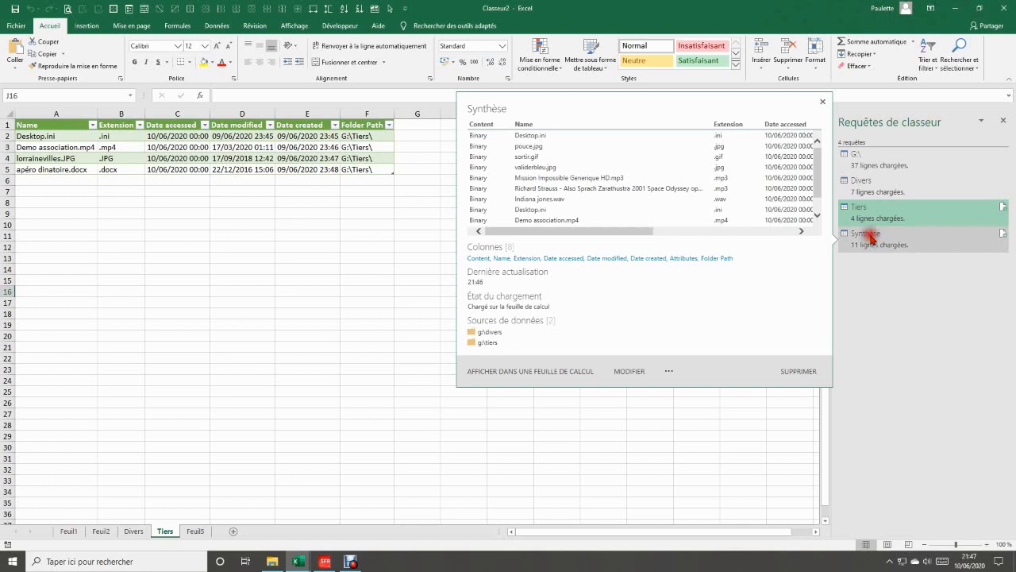
left_click_drag(642, 232, 253, 163)
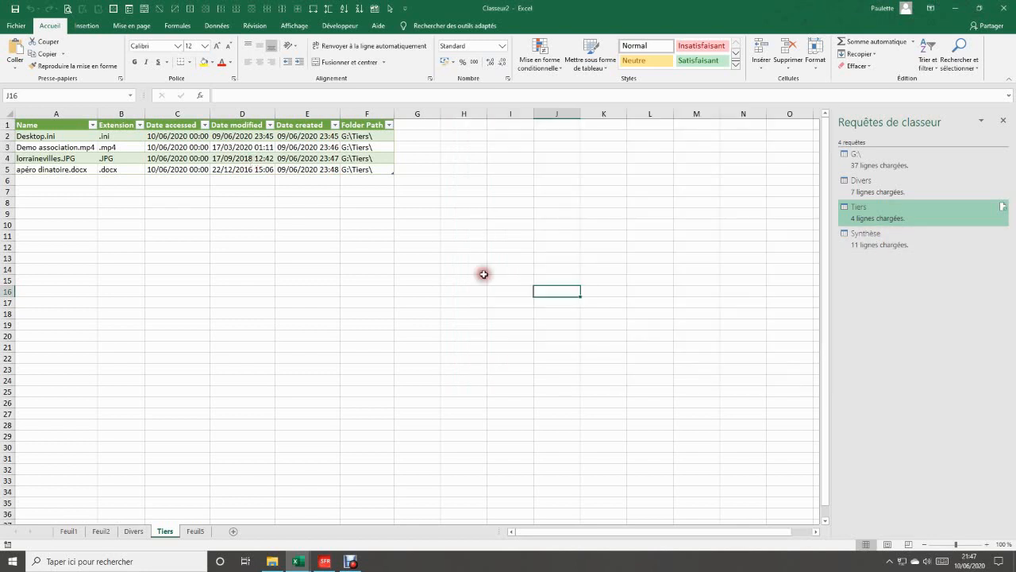
- Delete the Synthèse query from the workbook and confirm the deletion
left_click(889, 242)
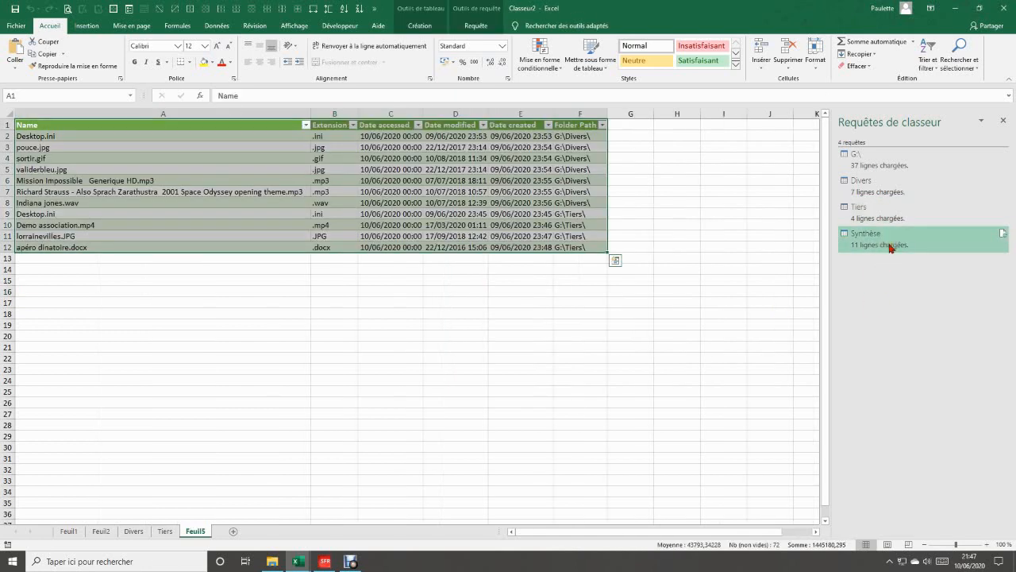
mouse_move(892, 248)
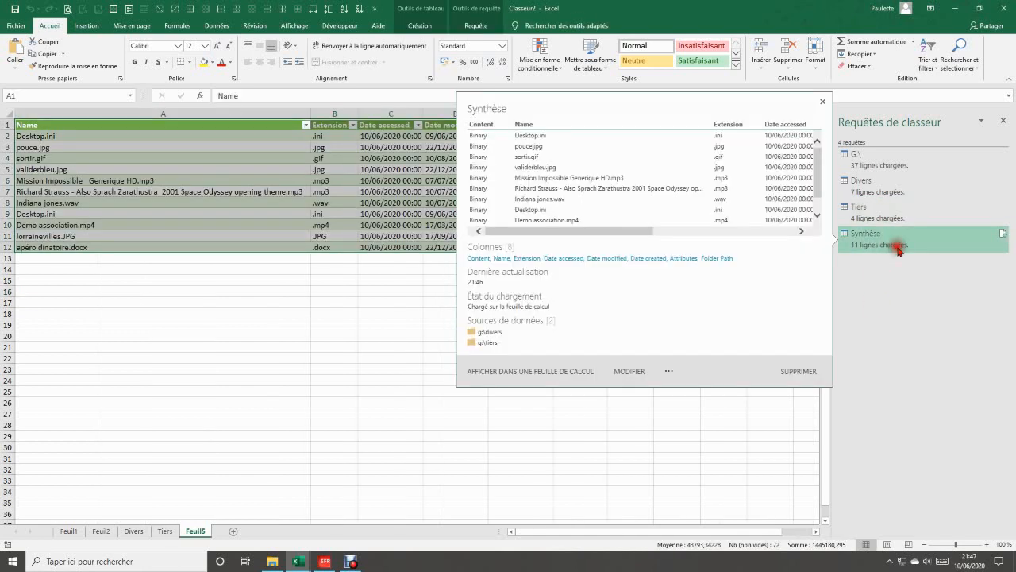
left_click(798, 372)
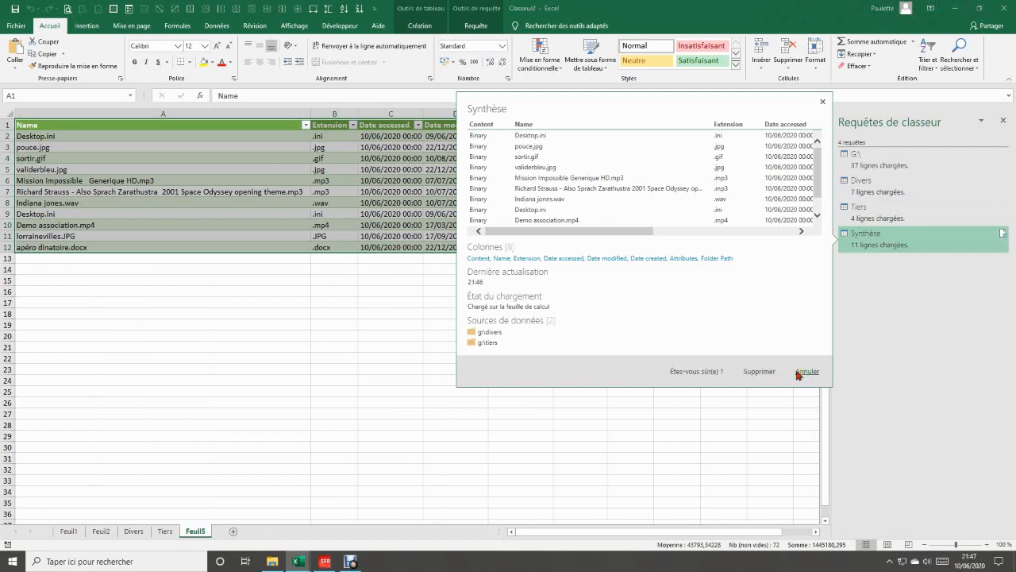
left_click(751, 370)
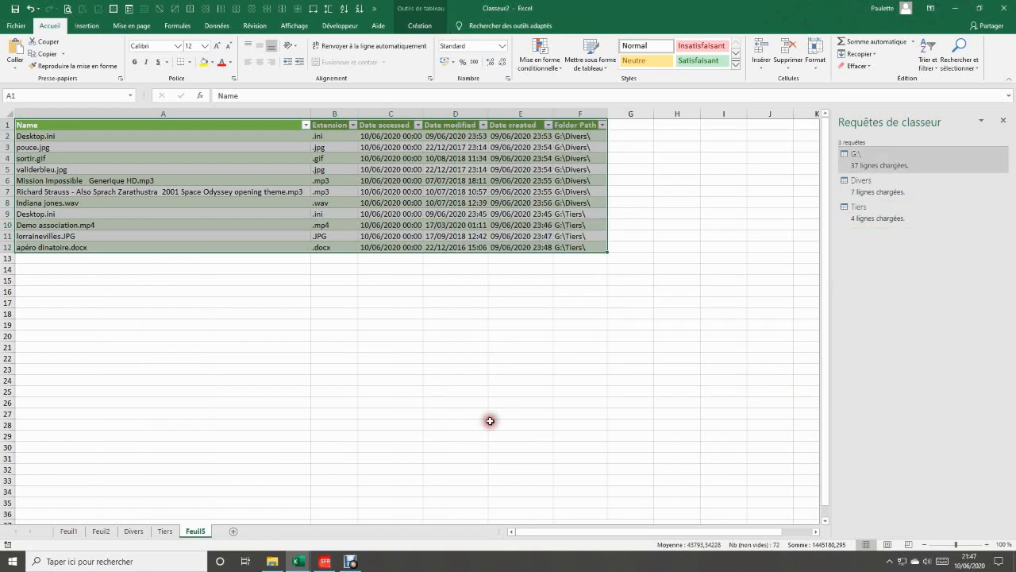
- Delete the Tiers query from the workbook
left_click(886, 219)
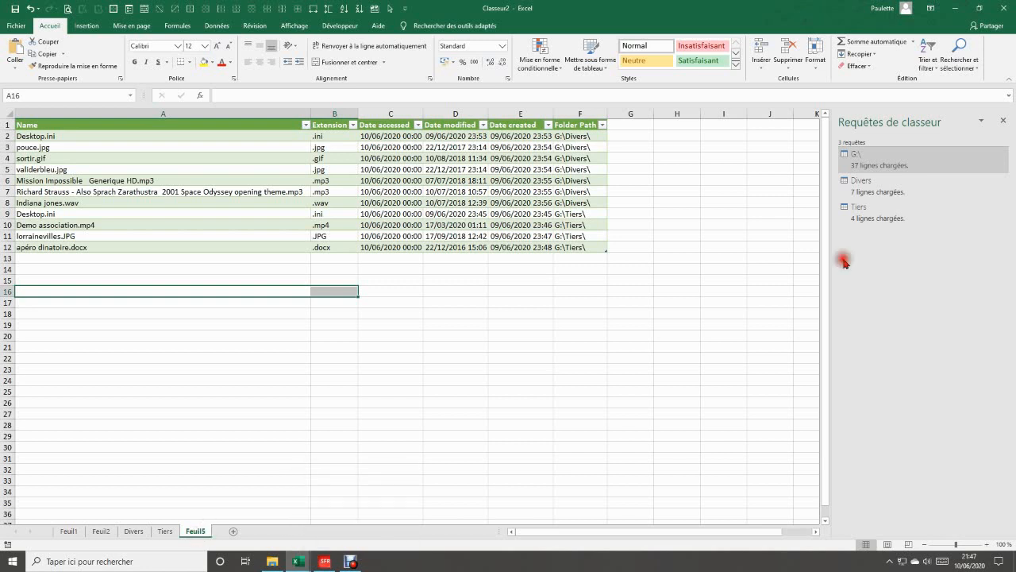
left_click(857, 209)
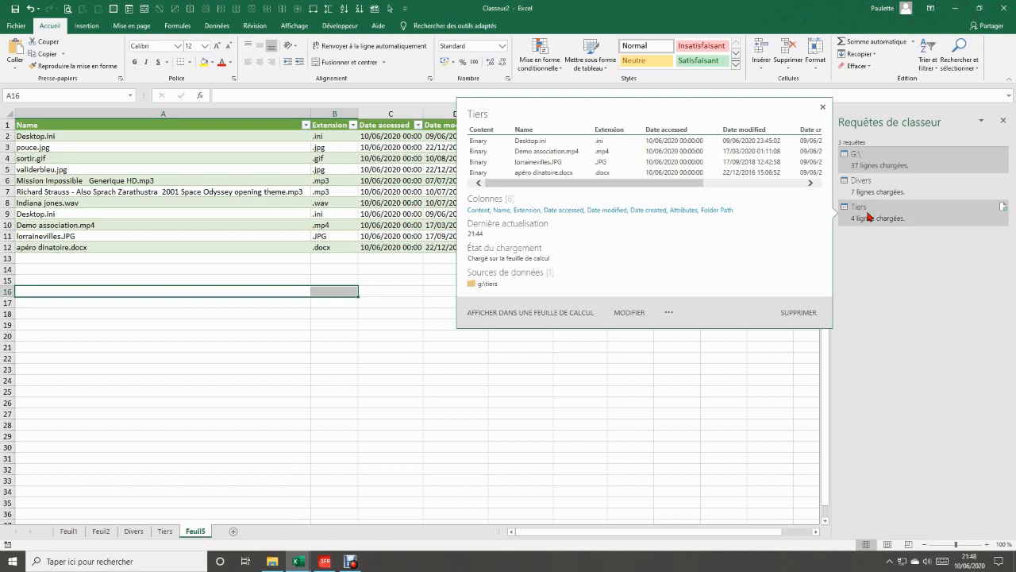
left_click(804, 314)
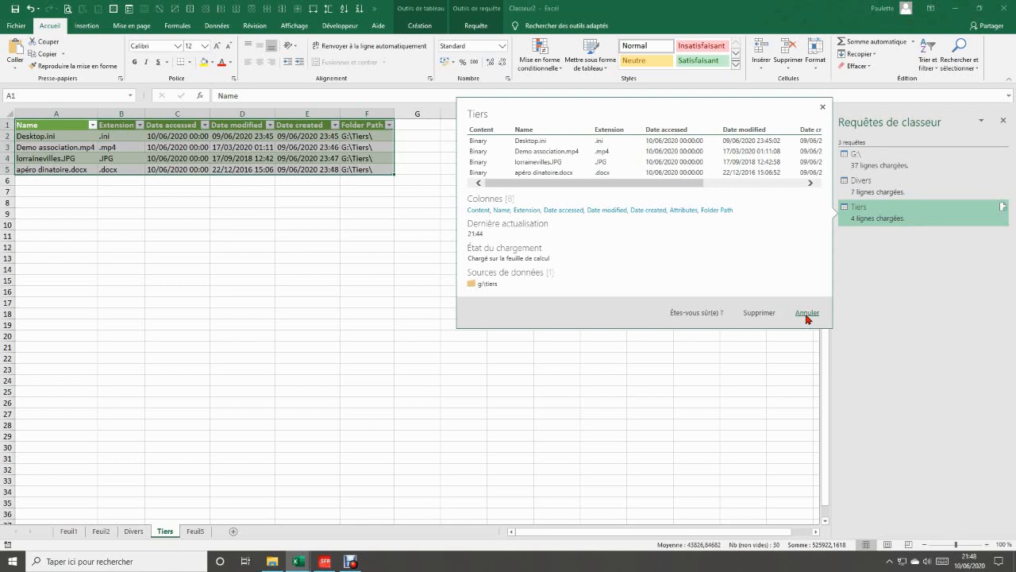
- Delete the query behind the Divers worksheet's table and confirm the deletion
left_click(881, 193)
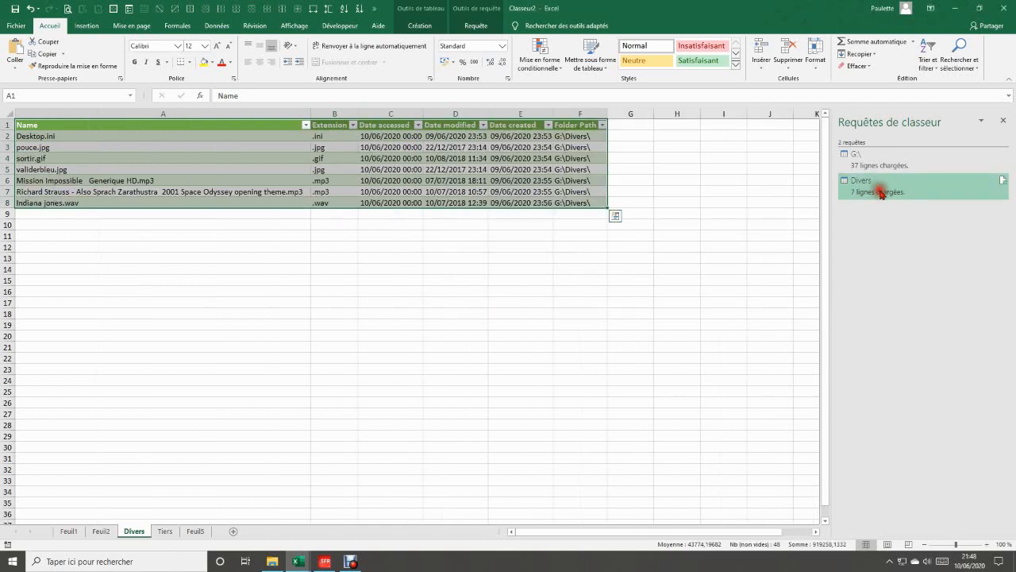
left_click(879, 194)
left_click(889, 188)
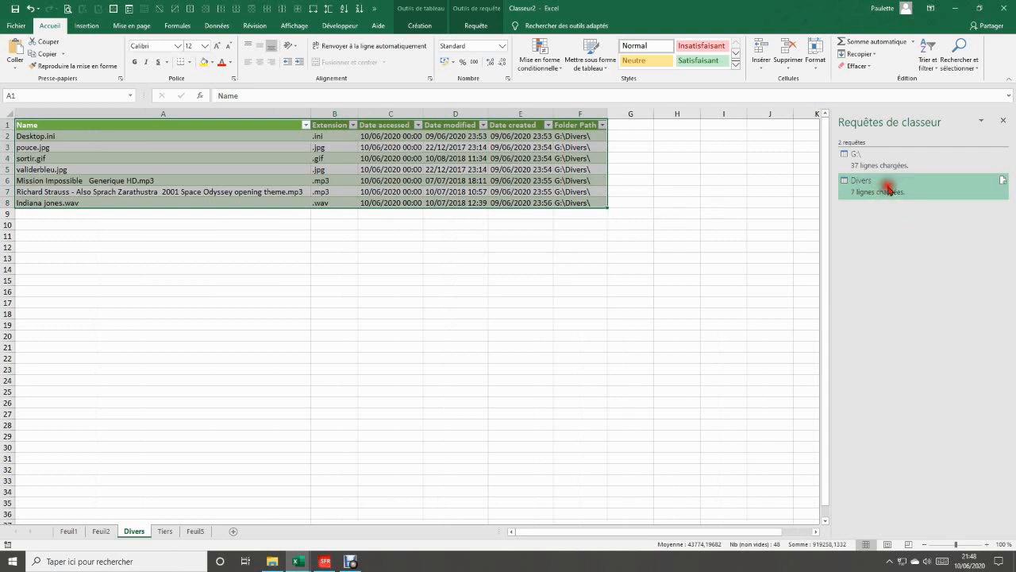
mouse_move(889, 188)
left_click(805, 304)
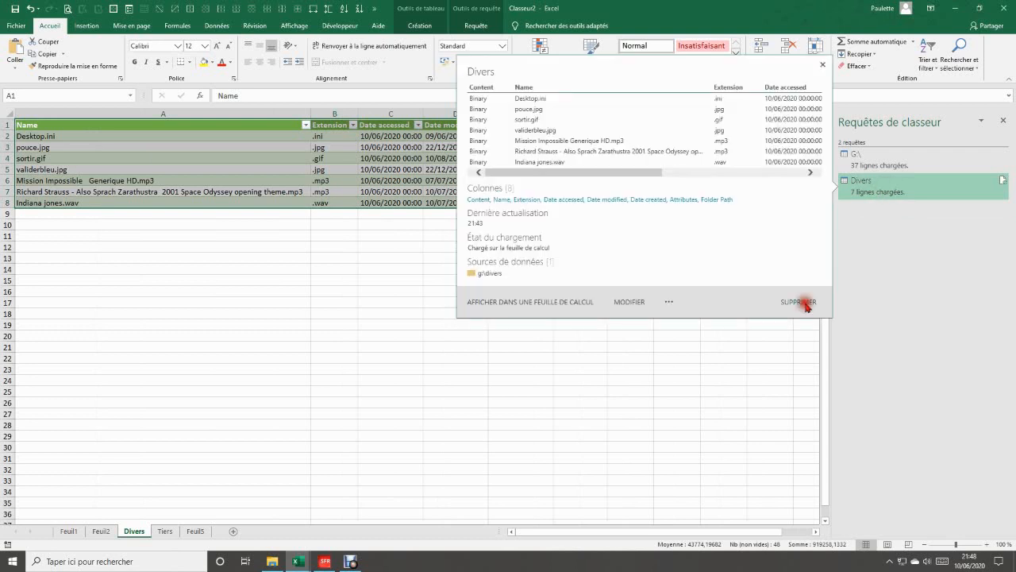
left_click(879, 188)
left_click(455, 181)
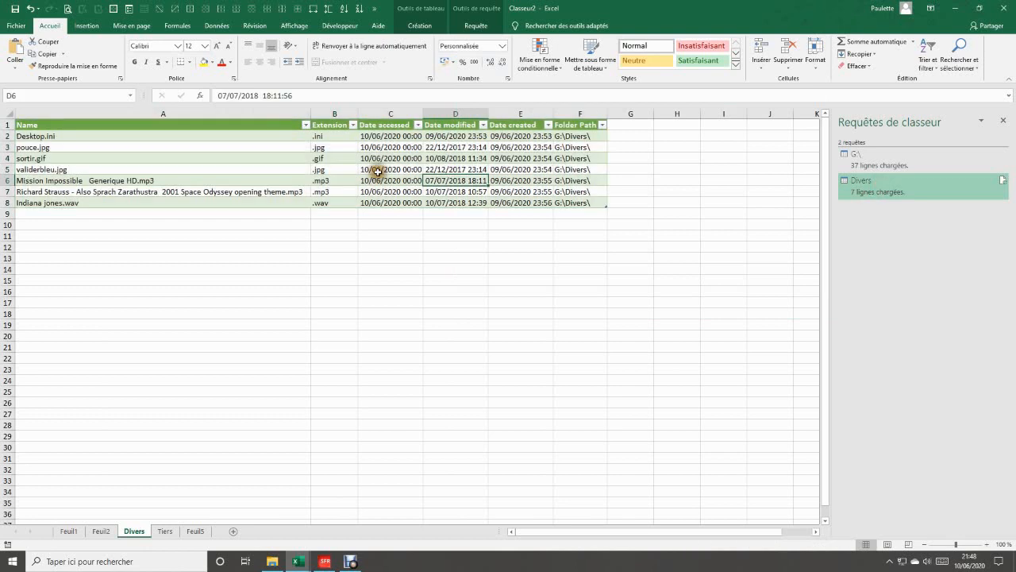
left_click(475, 8)
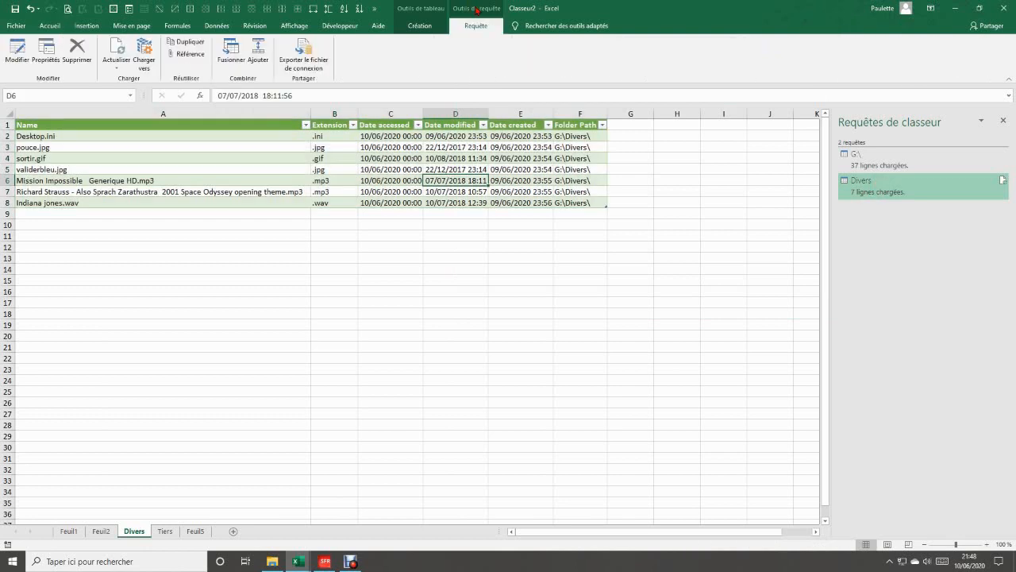
left_click(76, 52)
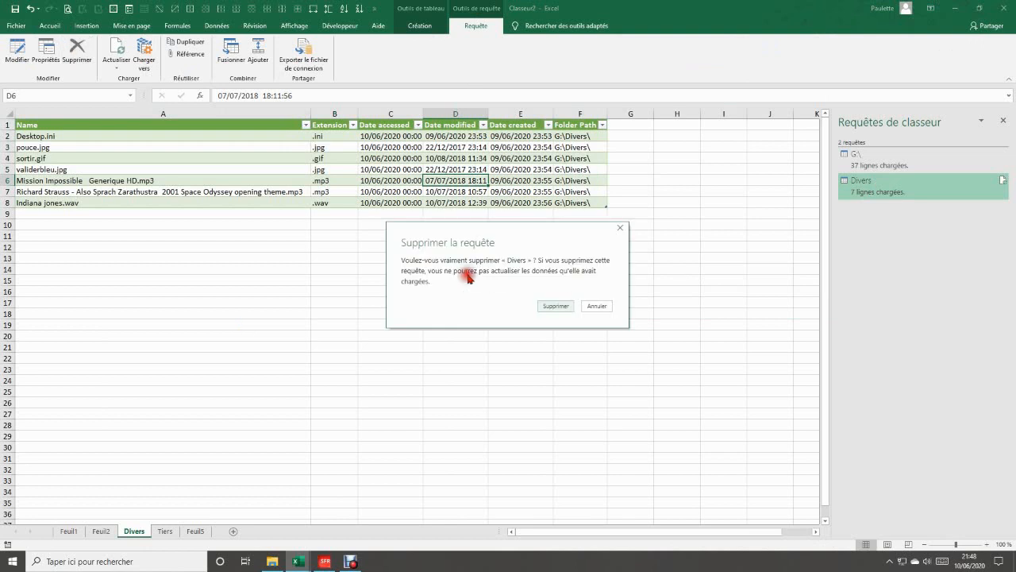
left_click(555, 307)
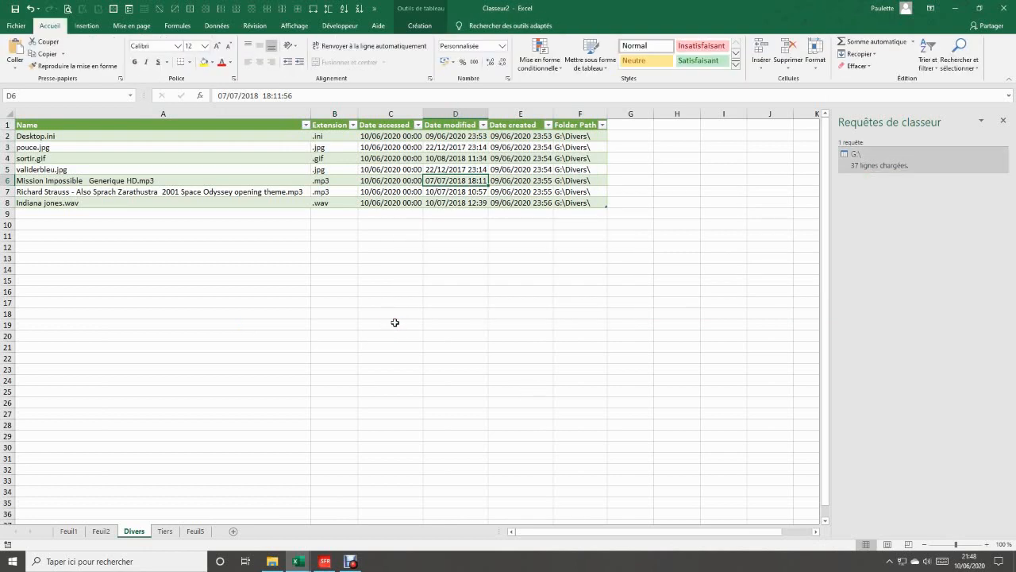
- Delete the Divers, Tiers and Feuil5 worksheets from the workbook, confirming each deletion
right_click(135, 530)
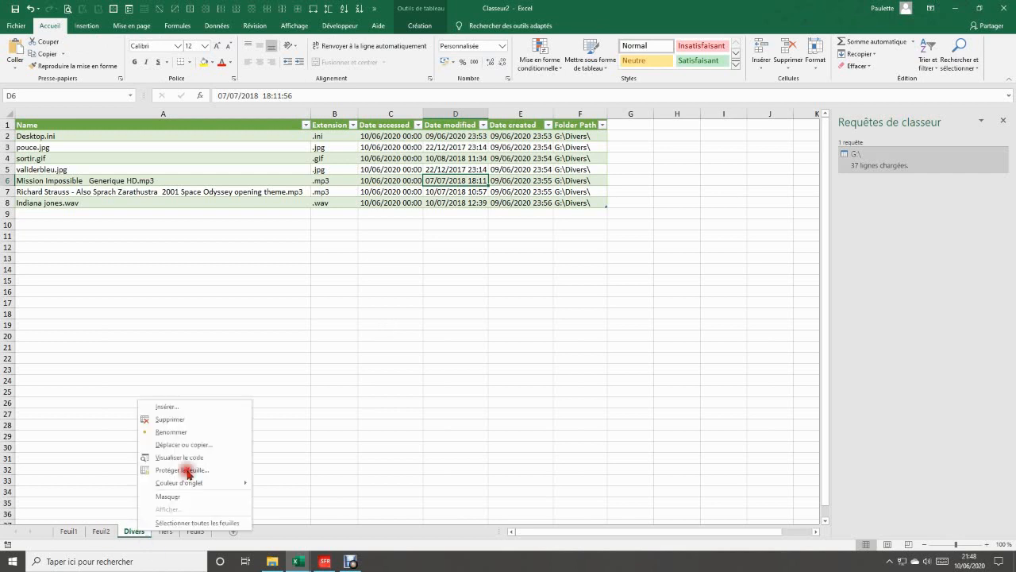
left_click(171, 419)
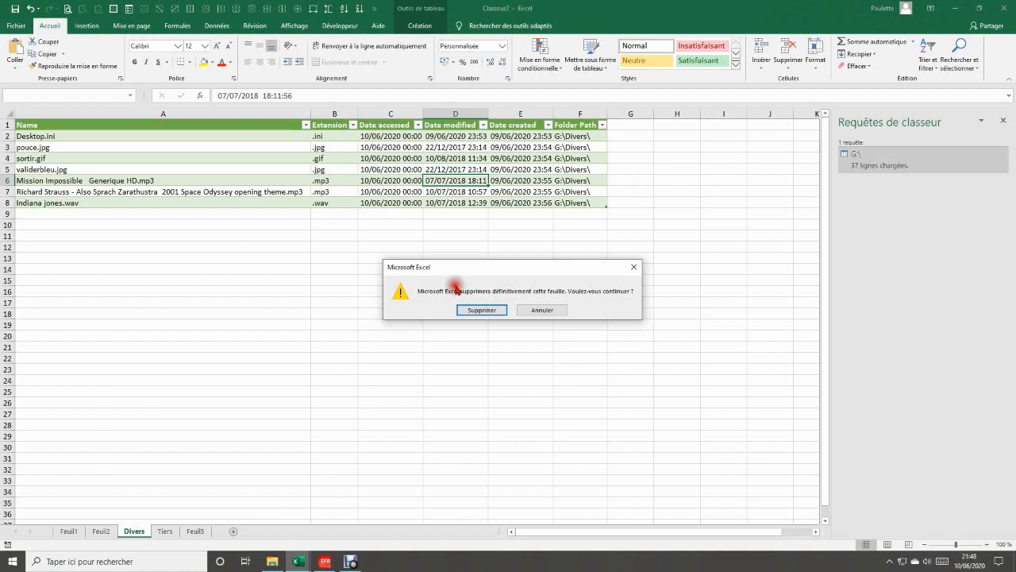
left_click(481, 310)
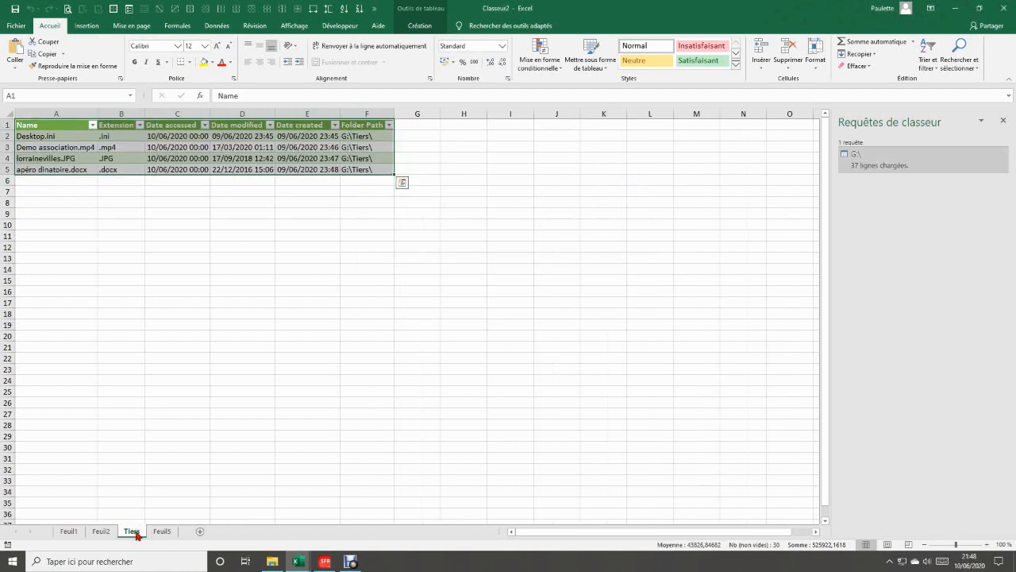
right_click(137, 533)
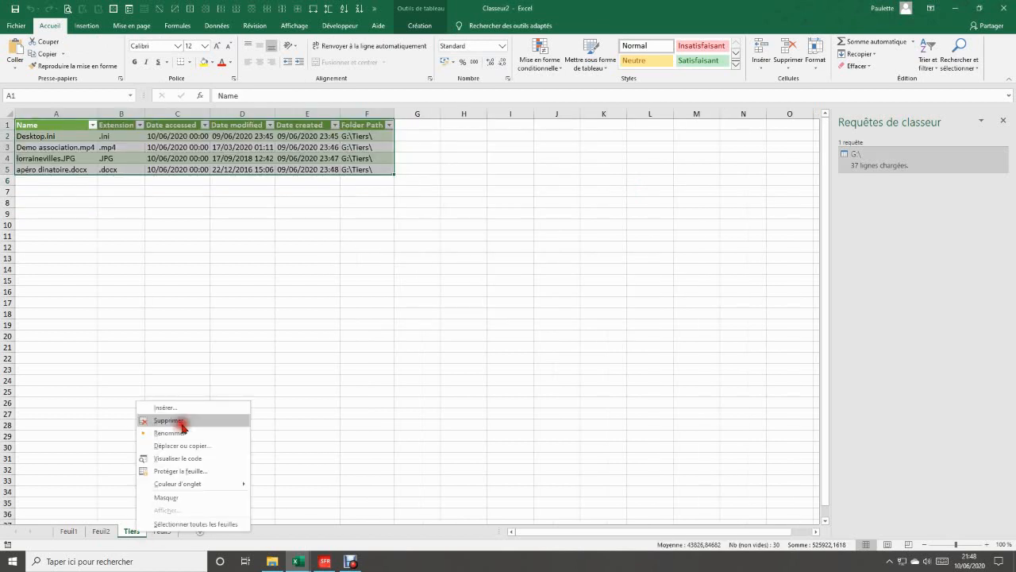
left_click(168, 420)
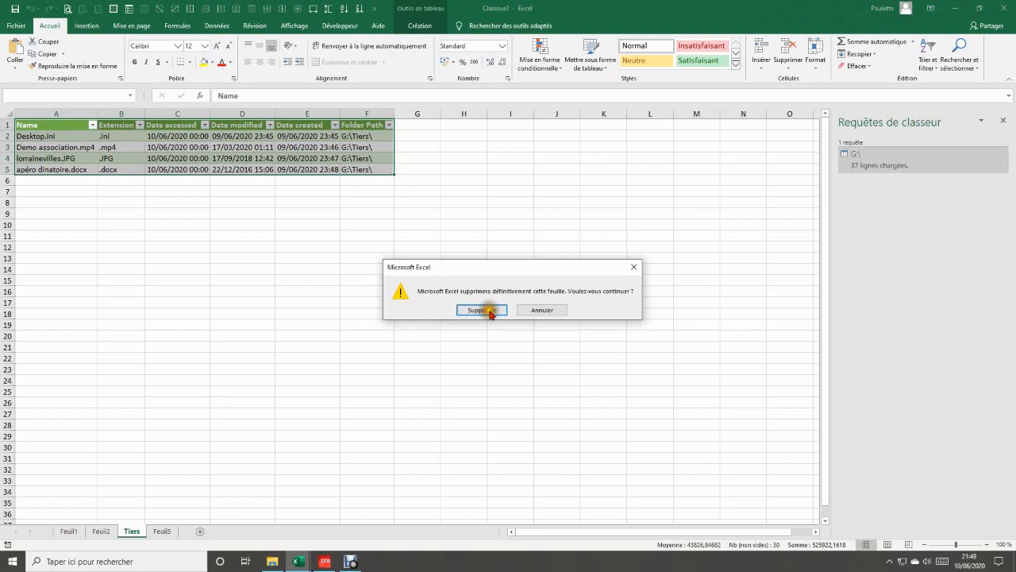
left_click(481, 310)
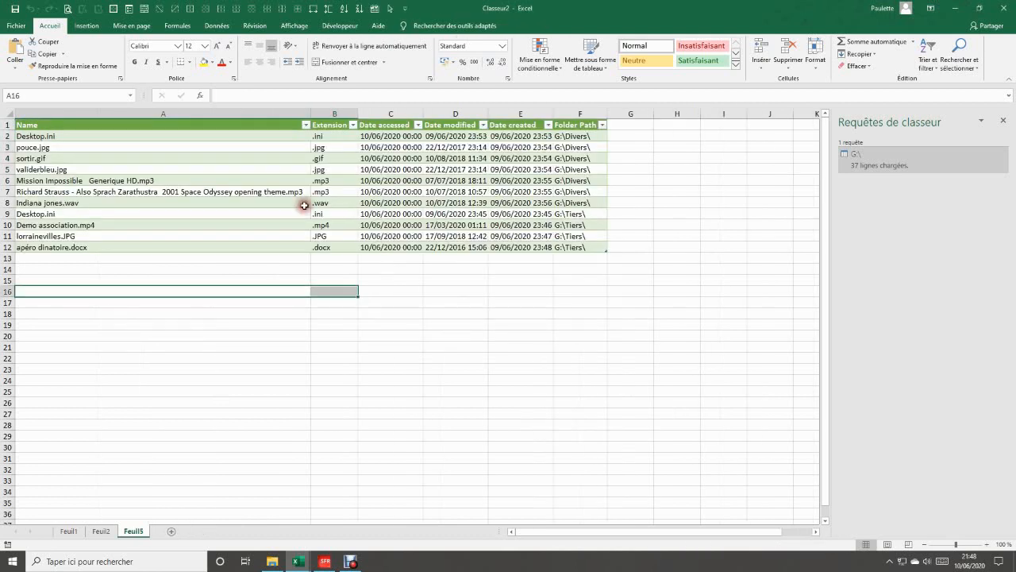
right_click(139, 531)
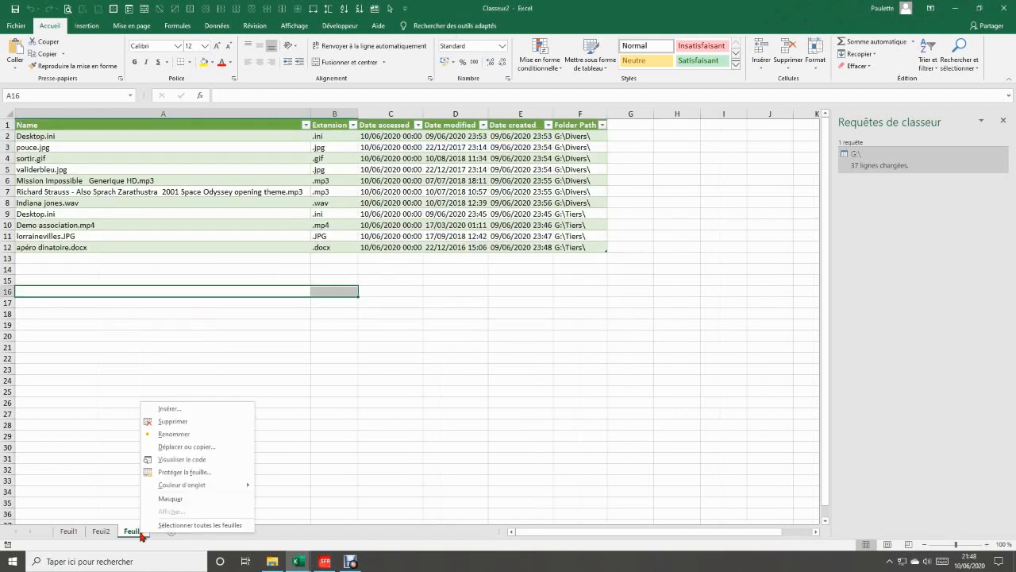
left_click(189, 422)
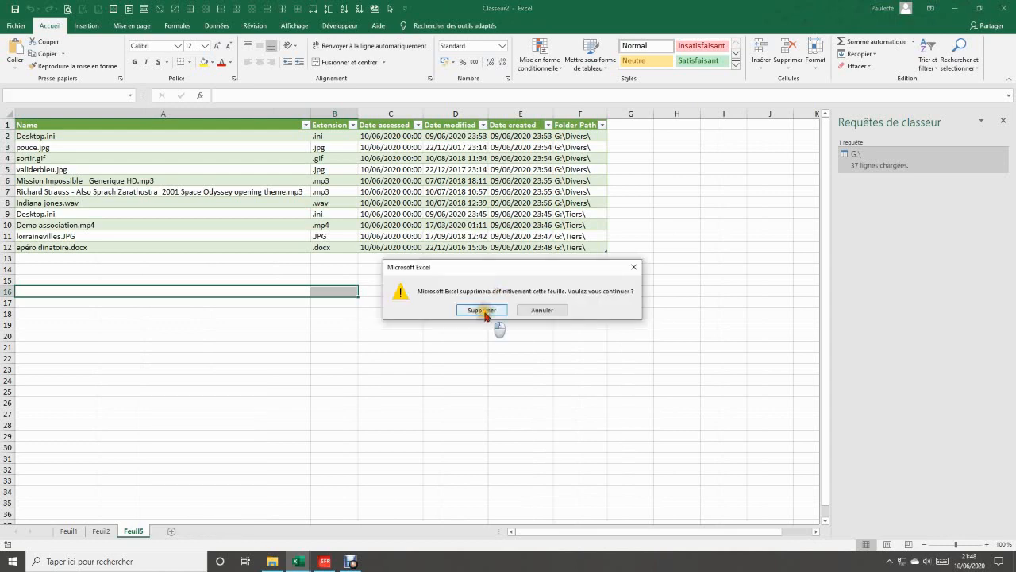
left_click(482, 309)
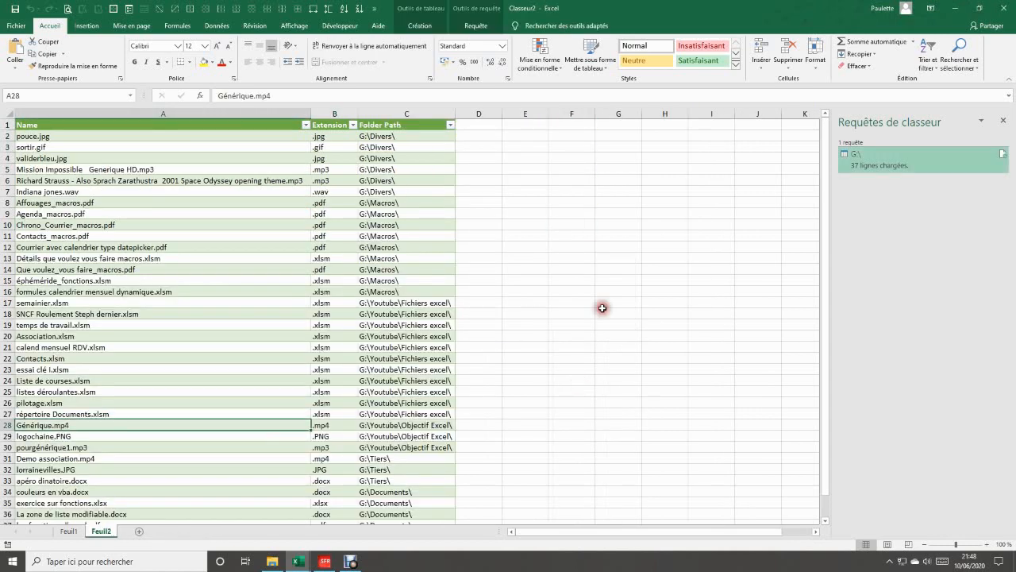
- Check the remaining G:\ query and its file table on Feuil2, and hide the workbook's query list
left_click(853, 161)
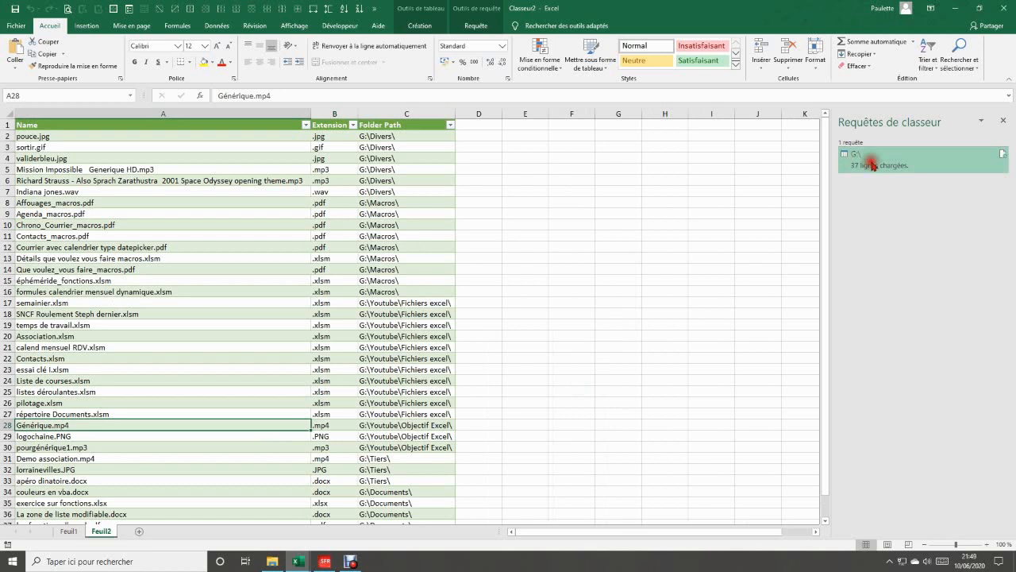
mouse_move(873, 157)
left_click(190, 314)
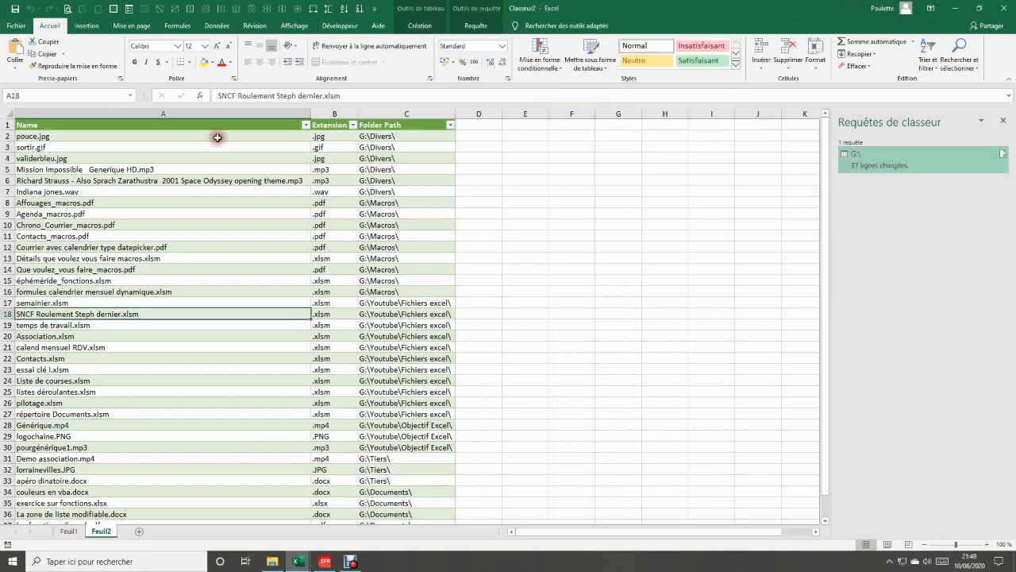
left_click(419, 26)
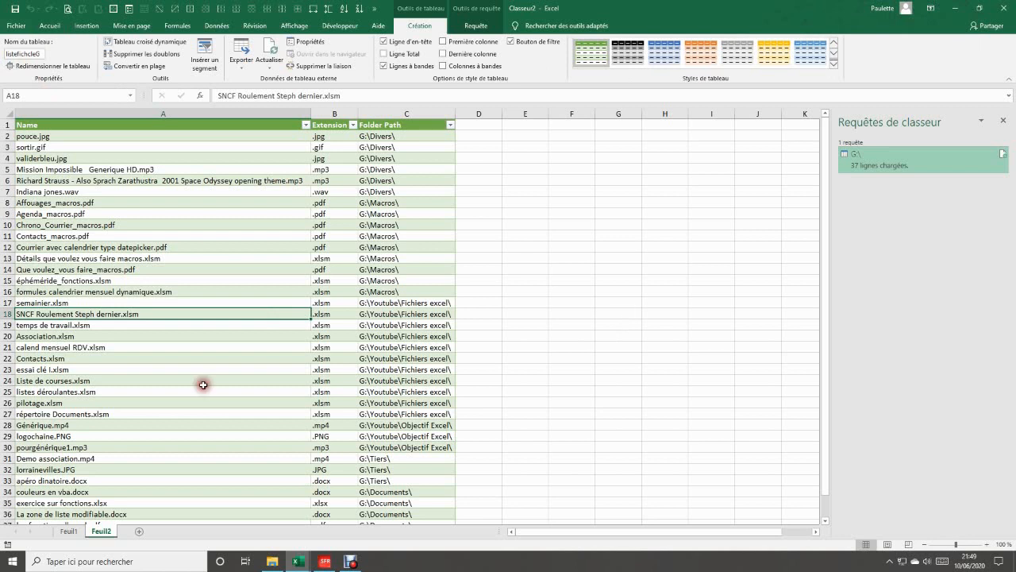
left_click(69, 530)
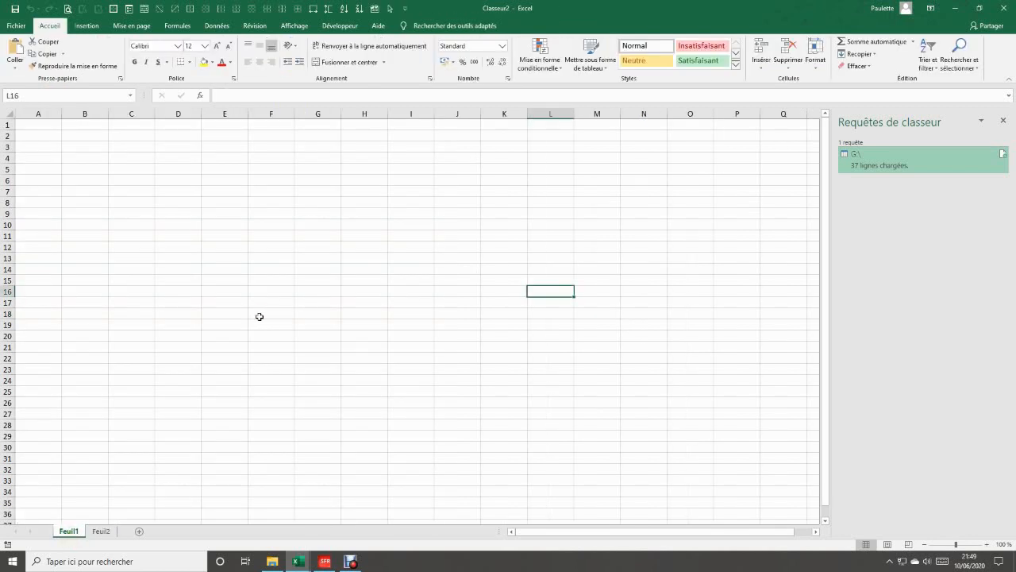
left_click(100, 530)
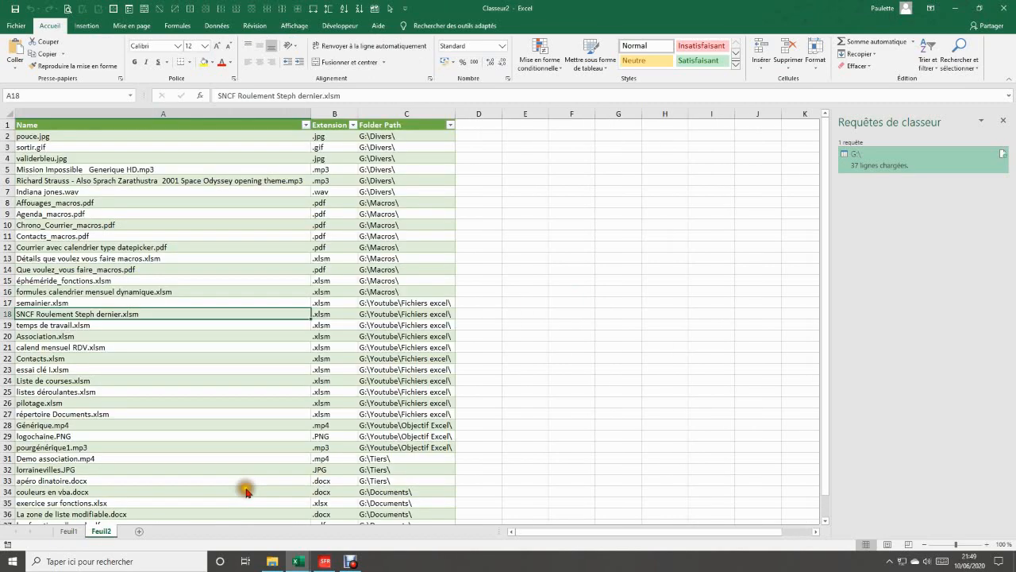
left_click(1005, 122)
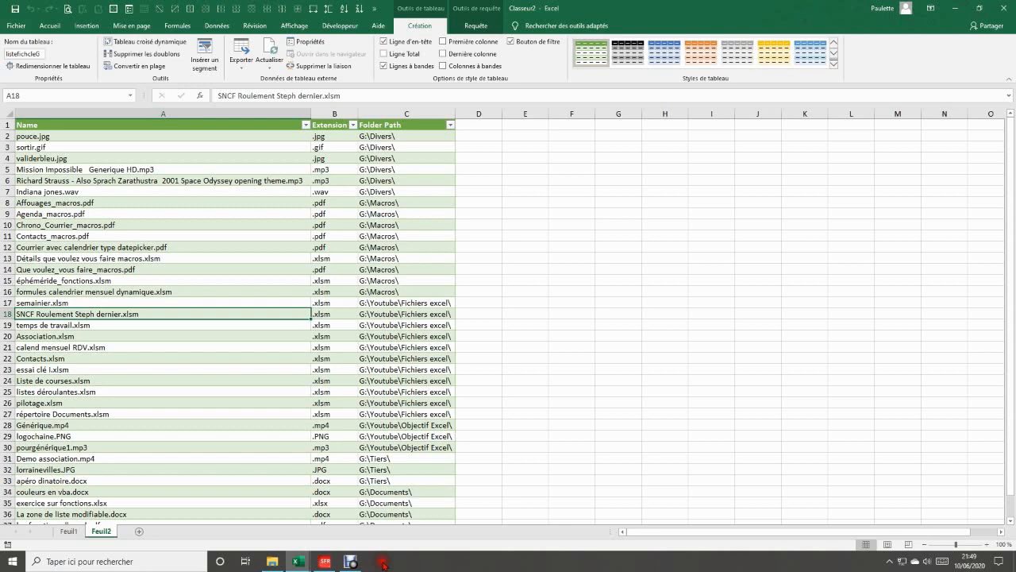
- Switch to the répertoire Documents.xlsm workbook and examine the file lists by extension and folder on Feuil1
mouse_move(298, 560)
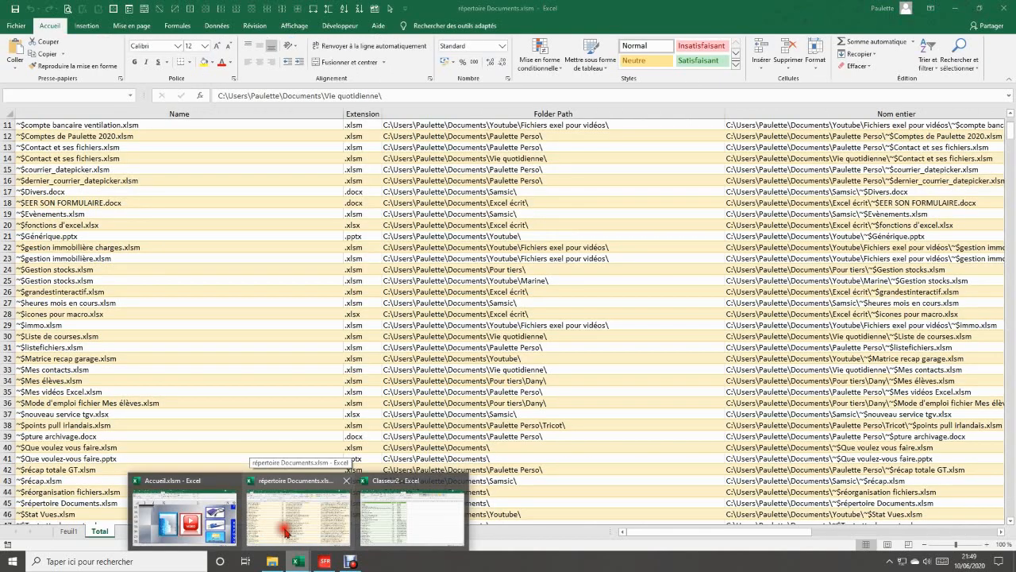
left_click(68, 530)
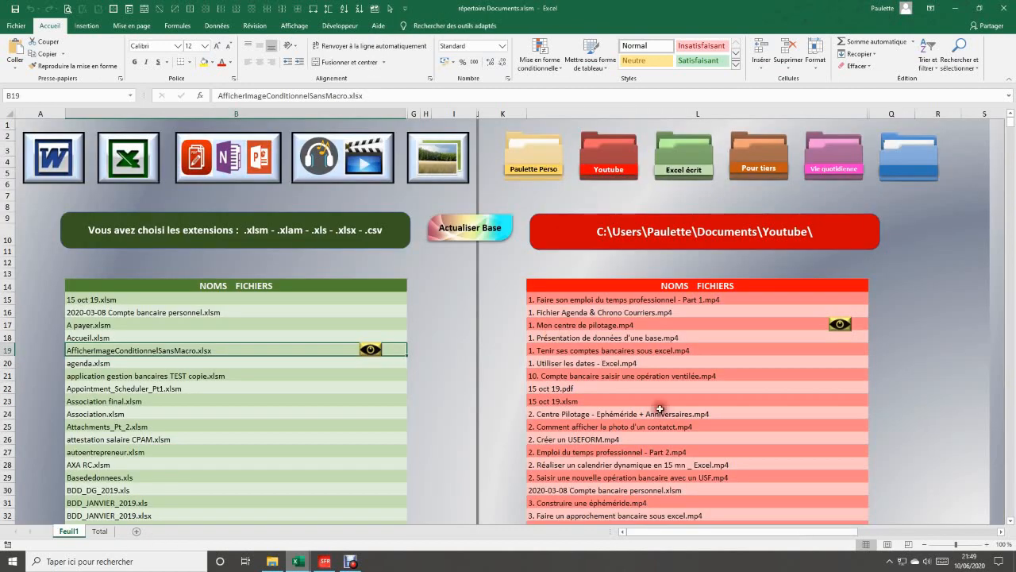
left_click(258, 400)
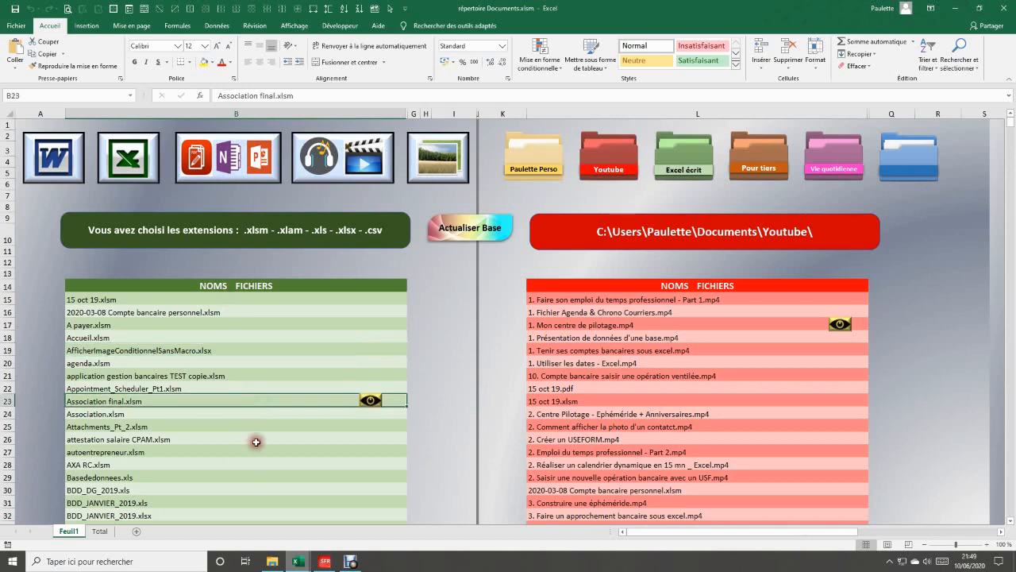
scroll(256, 441, "down", 7)
scroll(257, 442, "up", 7)
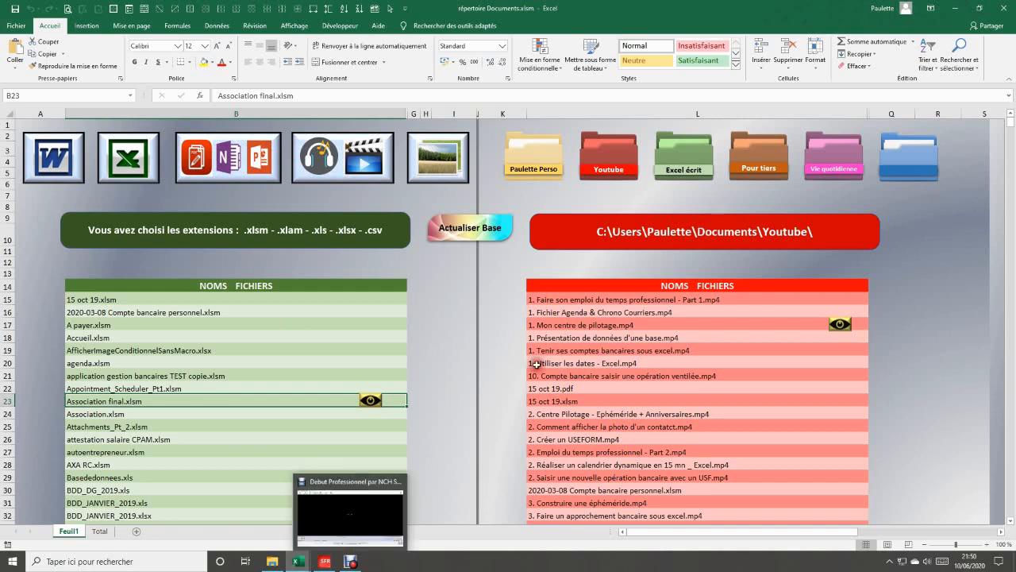
- Return to the Classeur2 workbook and view the query commands available for the file table on Feuil2
mouse_move(327, 566)
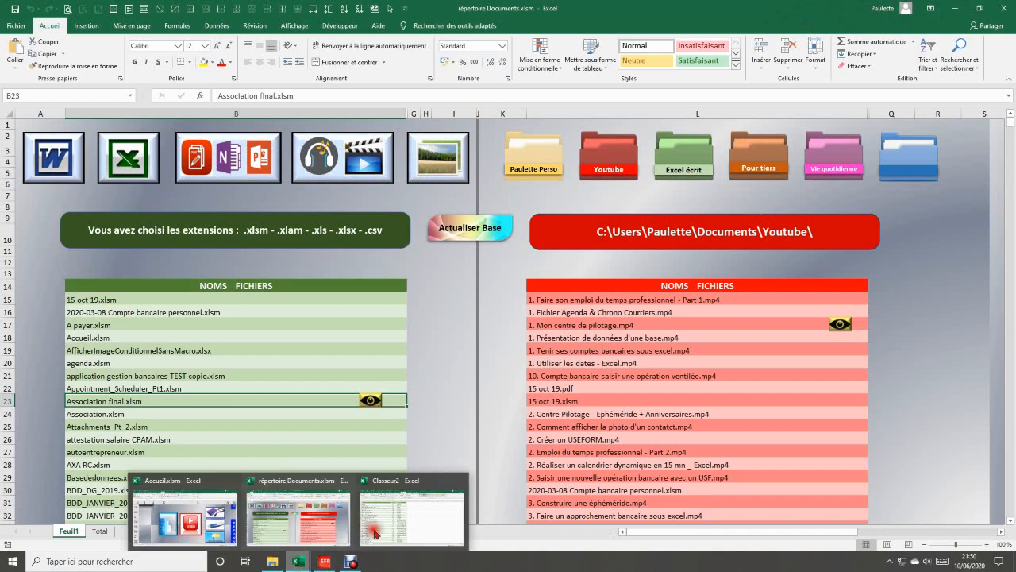
left_click(375, 534)
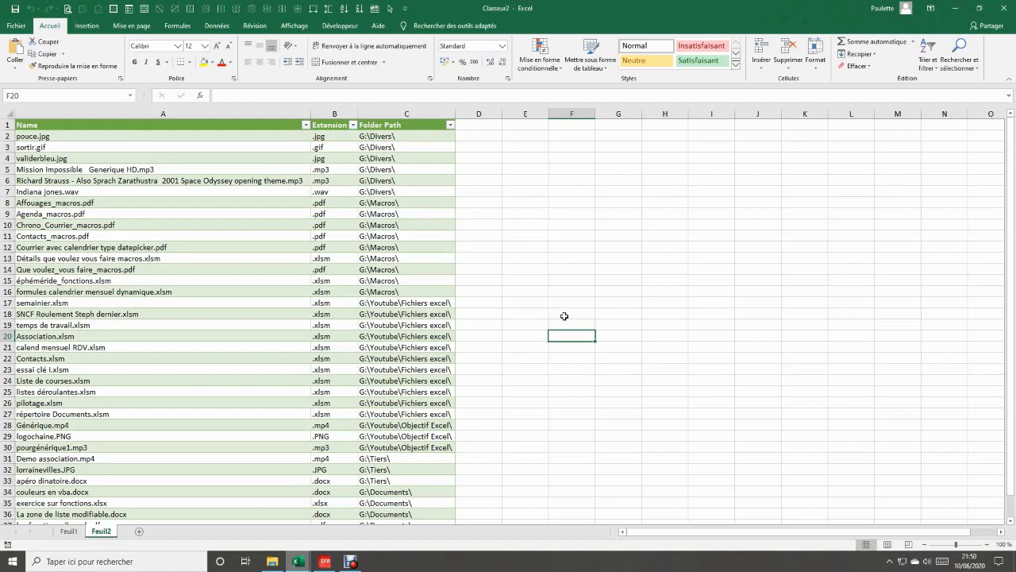
left_click(334, 258)
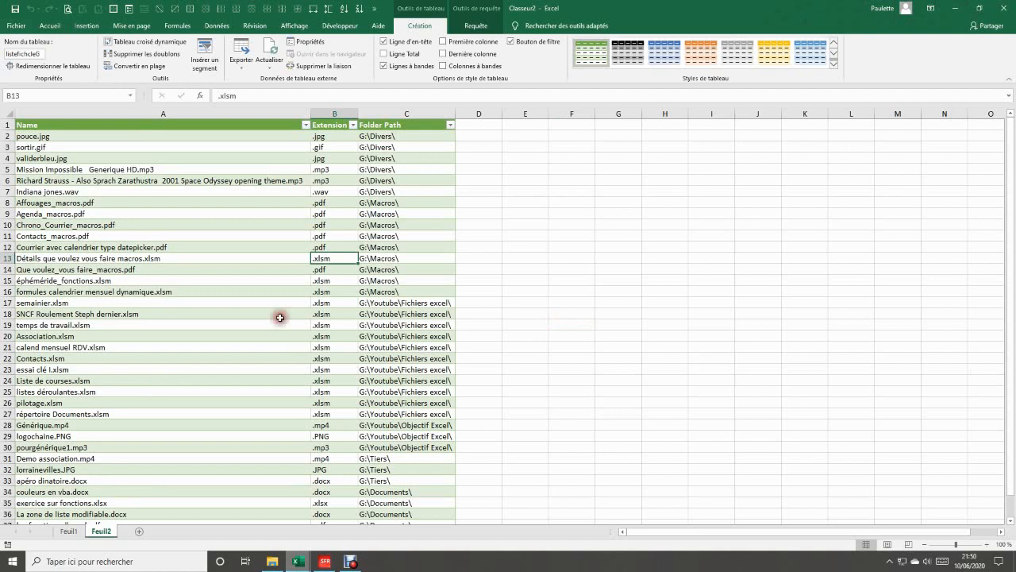
left_click(245, 358)
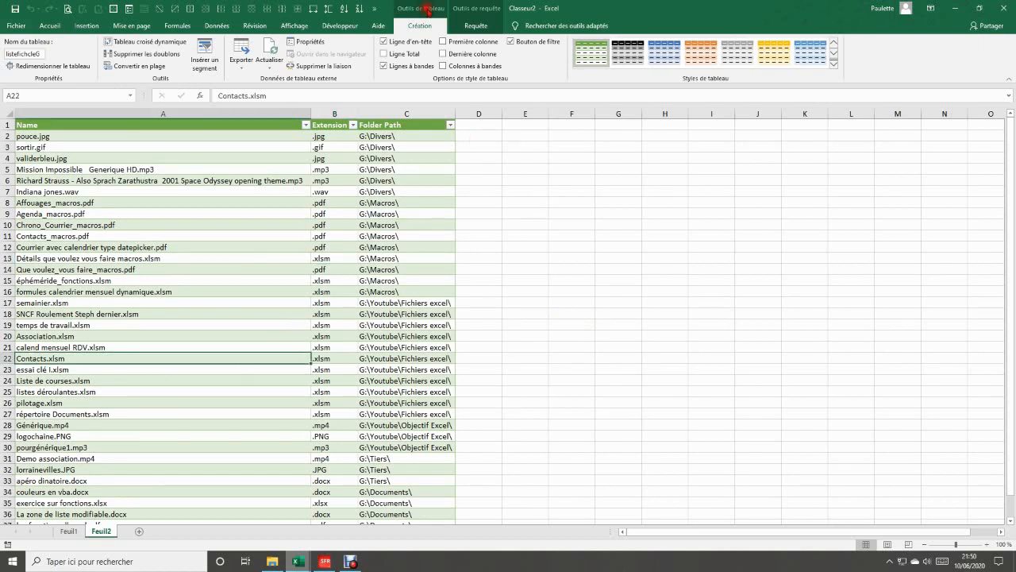
left_click(484, 8)
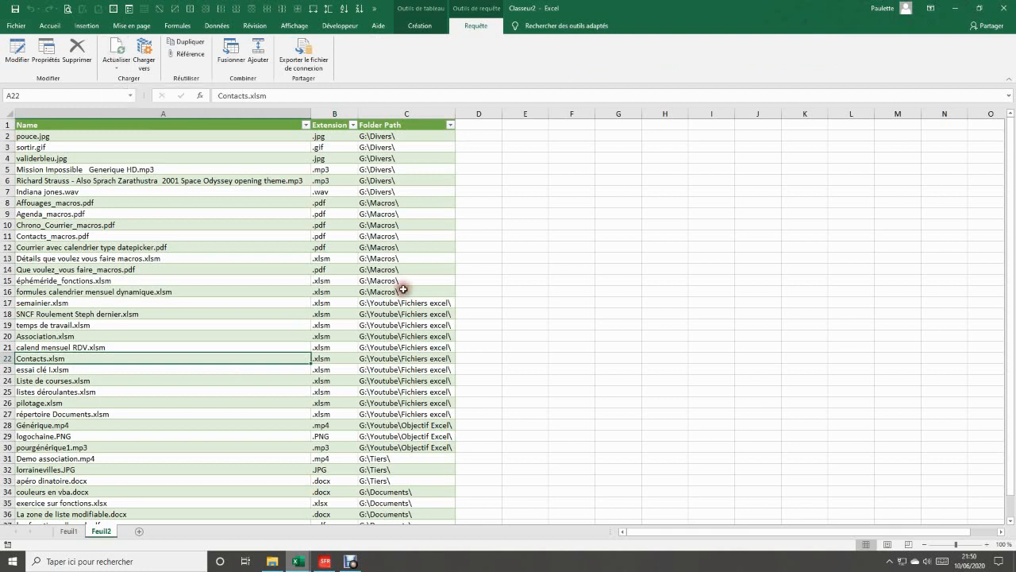
left_click(598, 259)
- Switch to File Explorer and copy USF_Courses.JPG from the Boutons macros folder in Images to the root of USB drive G:
mouse_move(273, 562)
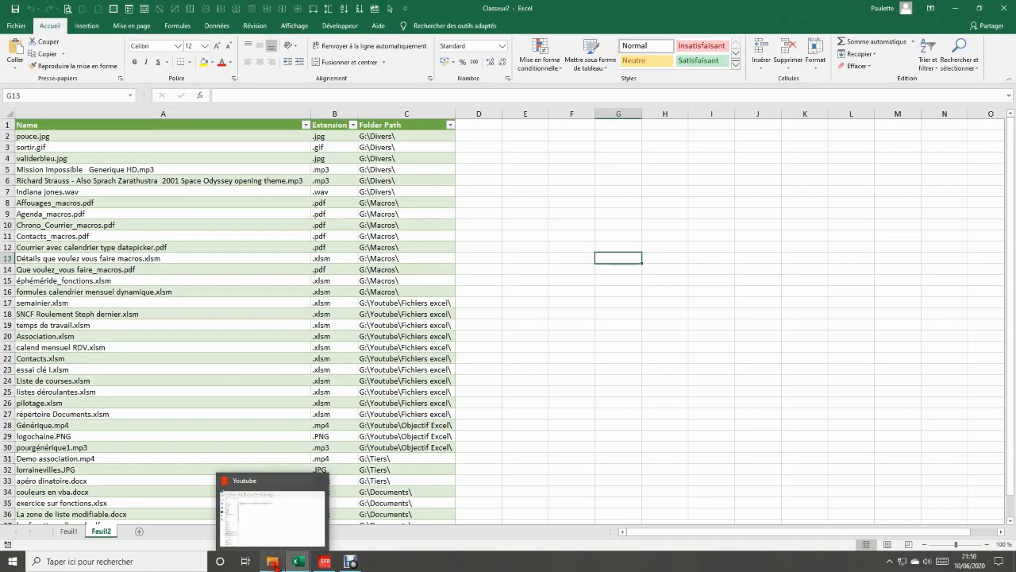
left_click(273, 563)
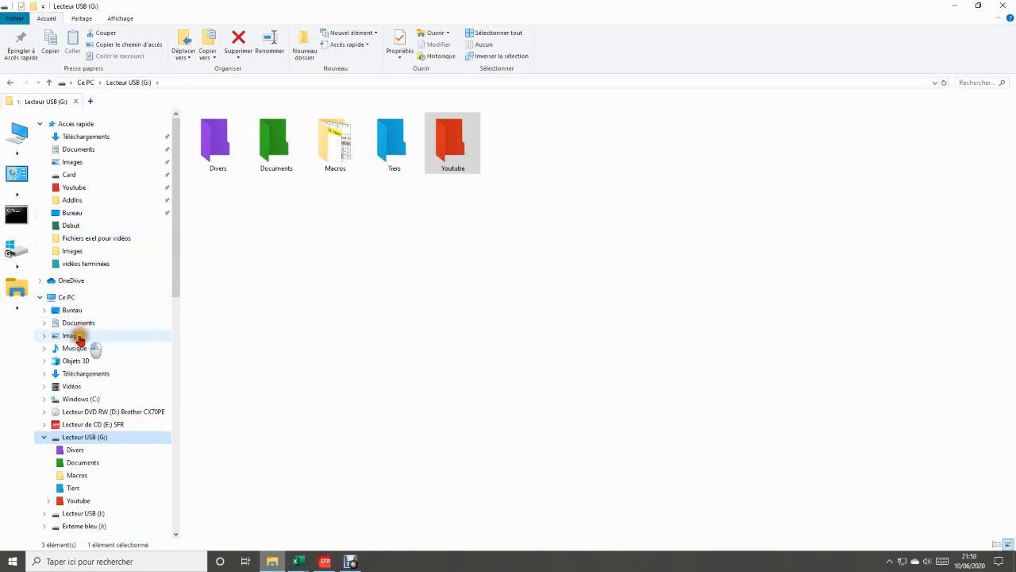
left_click(76, 337)
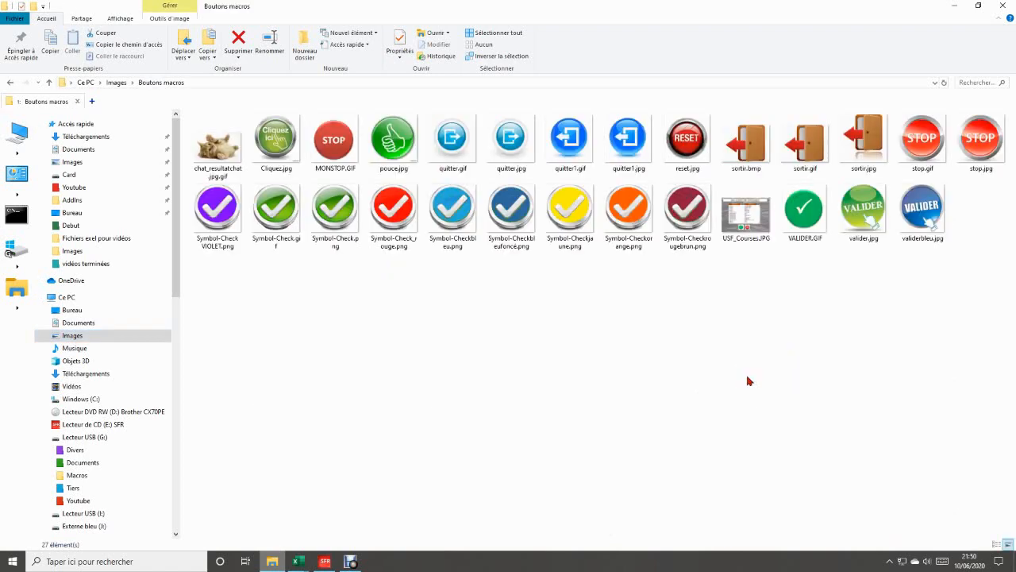
left_click(746, 213)
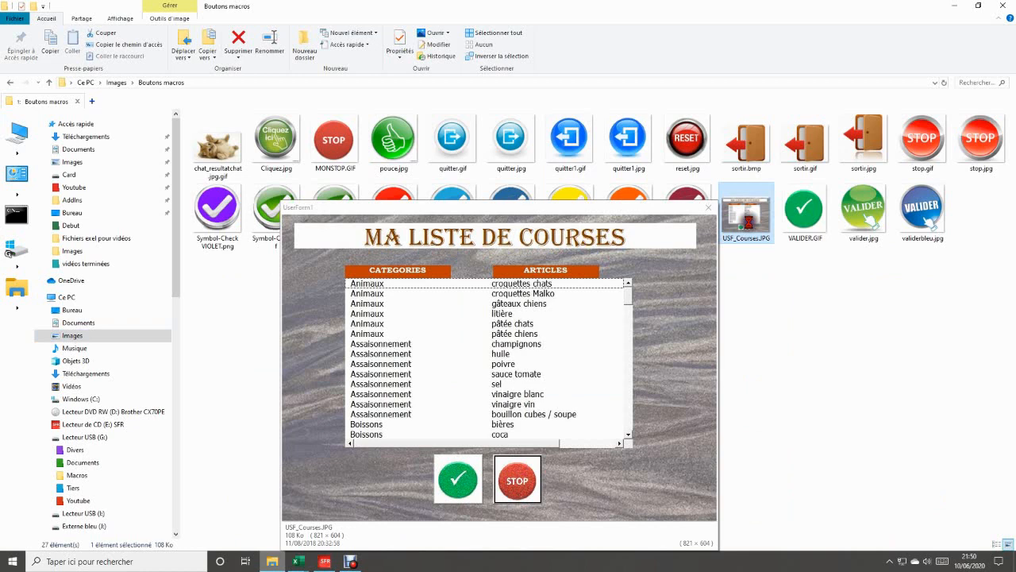
right_click(751, 208)
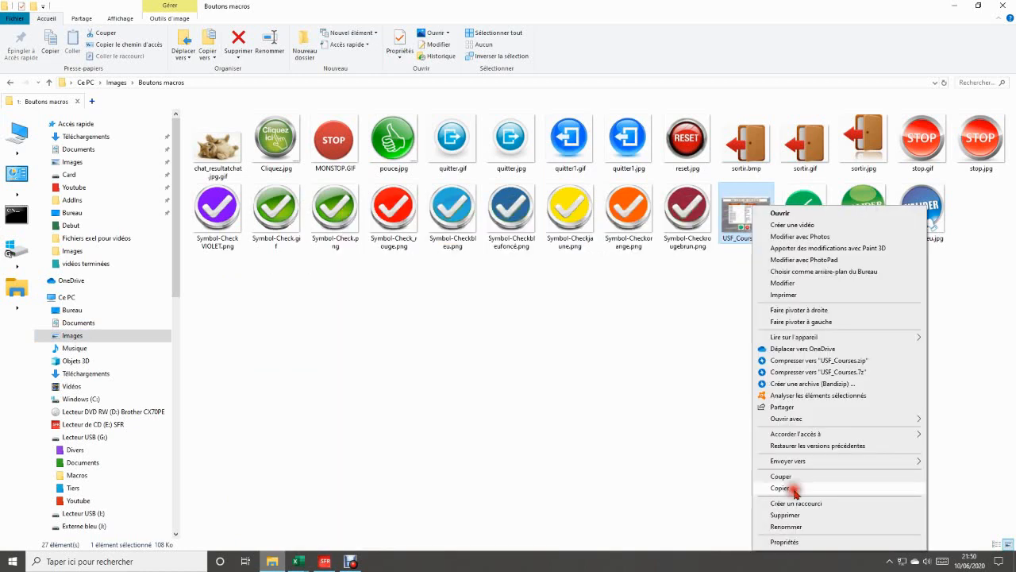
left_click(781, 488)
left_click(102, 438)
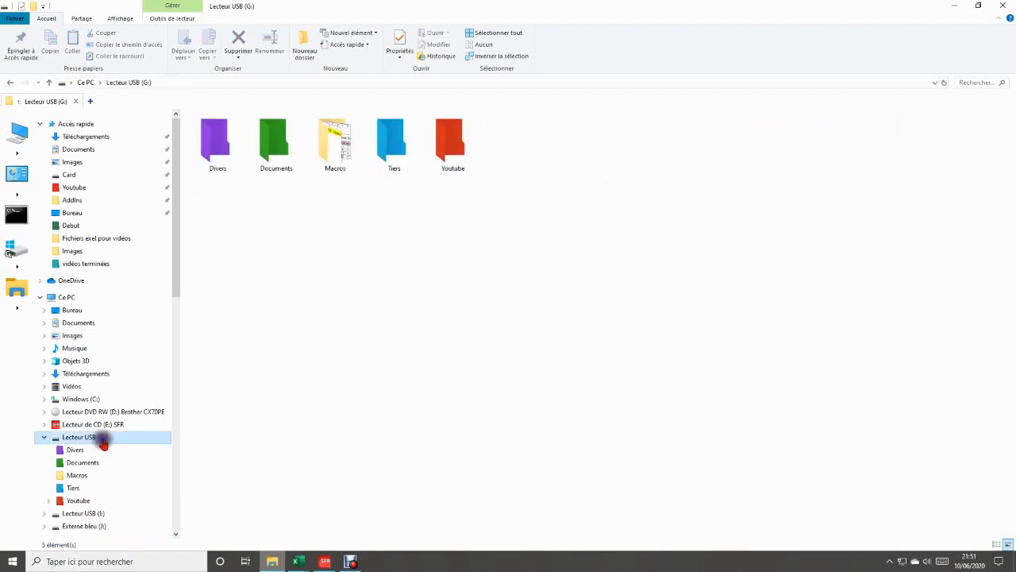
right_click(102, 442)
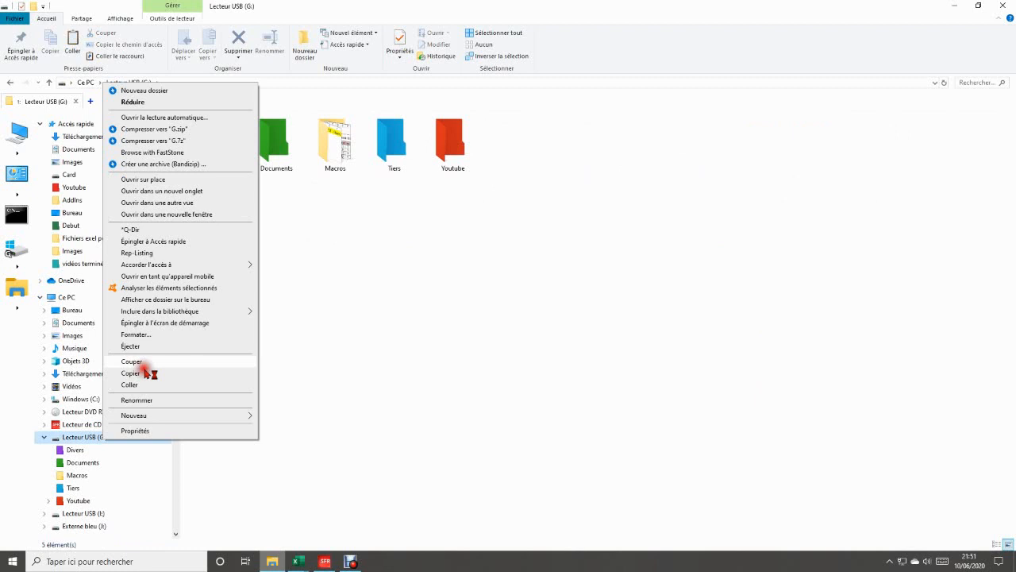
left_click(143, 368)
- Switch to the Classeur2 workbook in Excel and refresh the query behind the G: drive file table on Feuil2
mouse_move(301, 564)
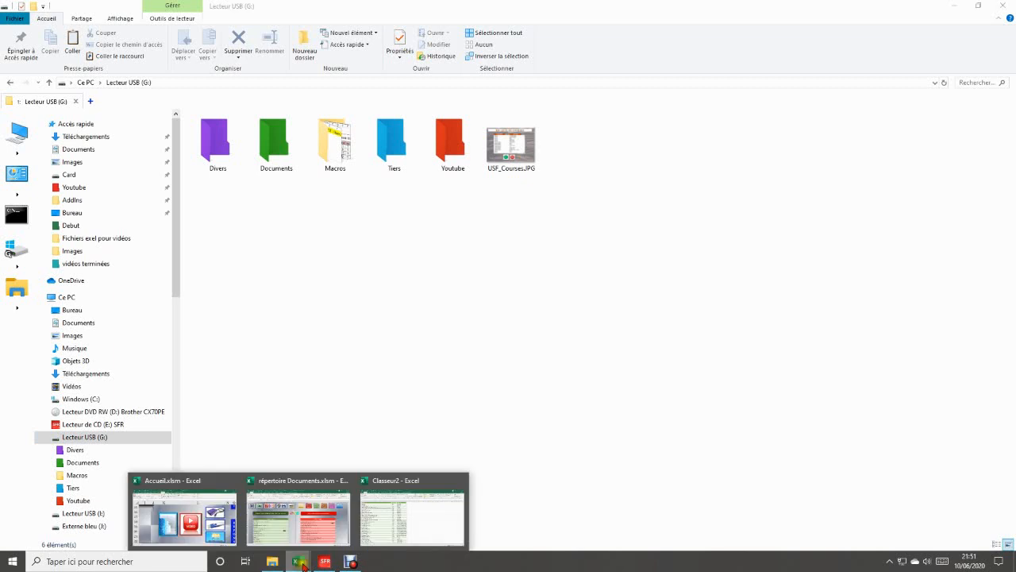
left_click(412, 516)
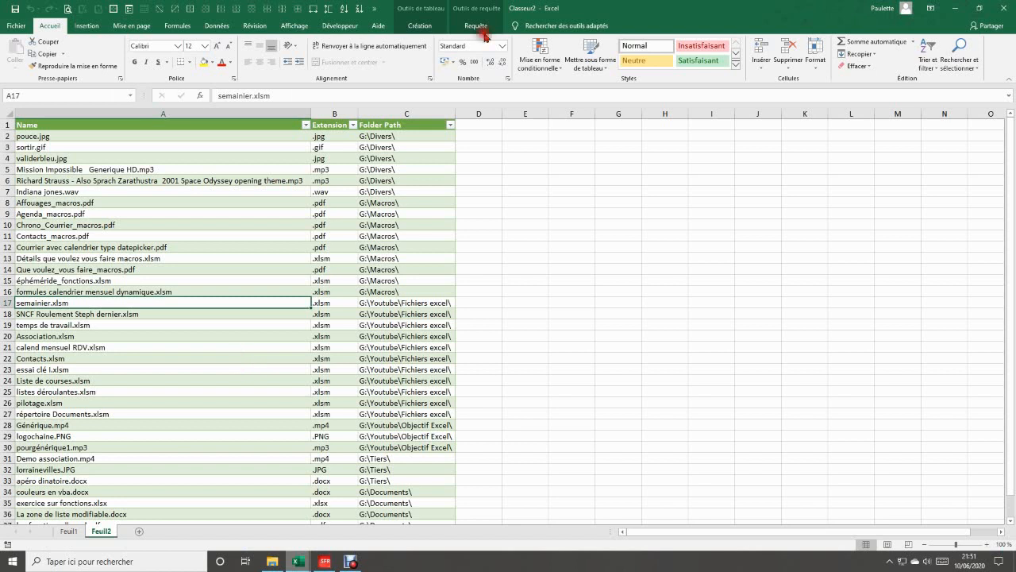
left_click(180, 380)
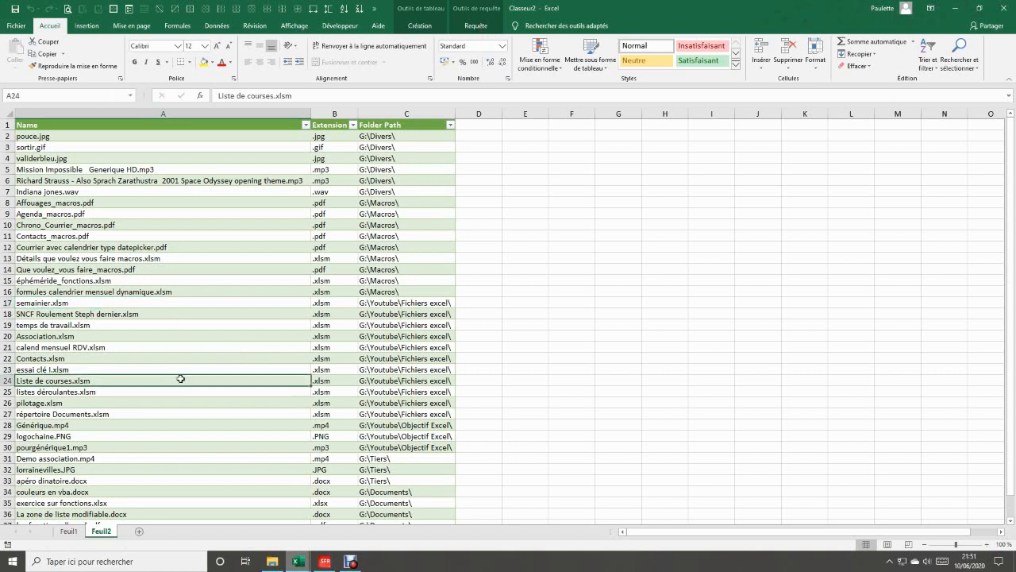
left_click(185, 426)
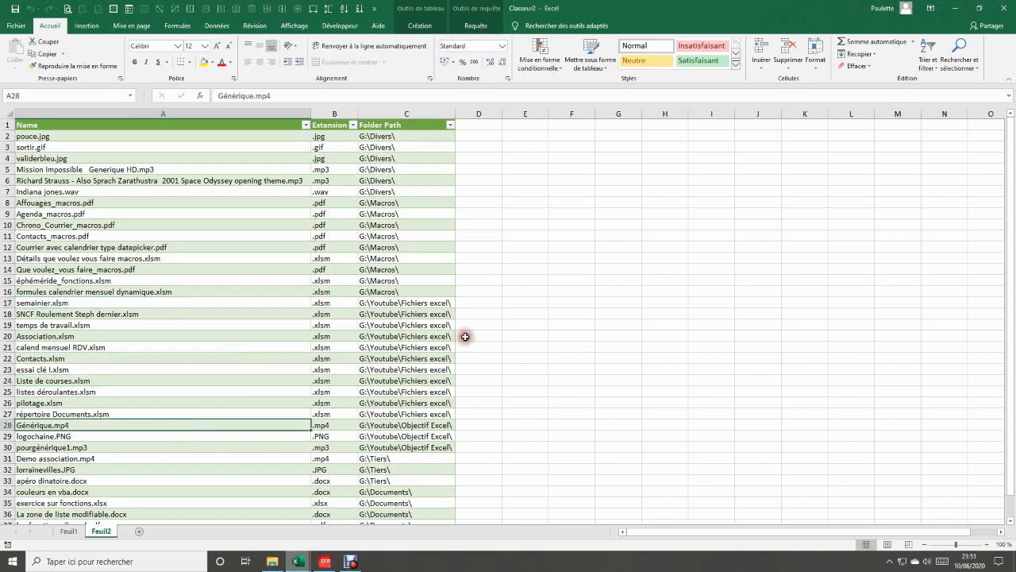
left_click(478, 24)
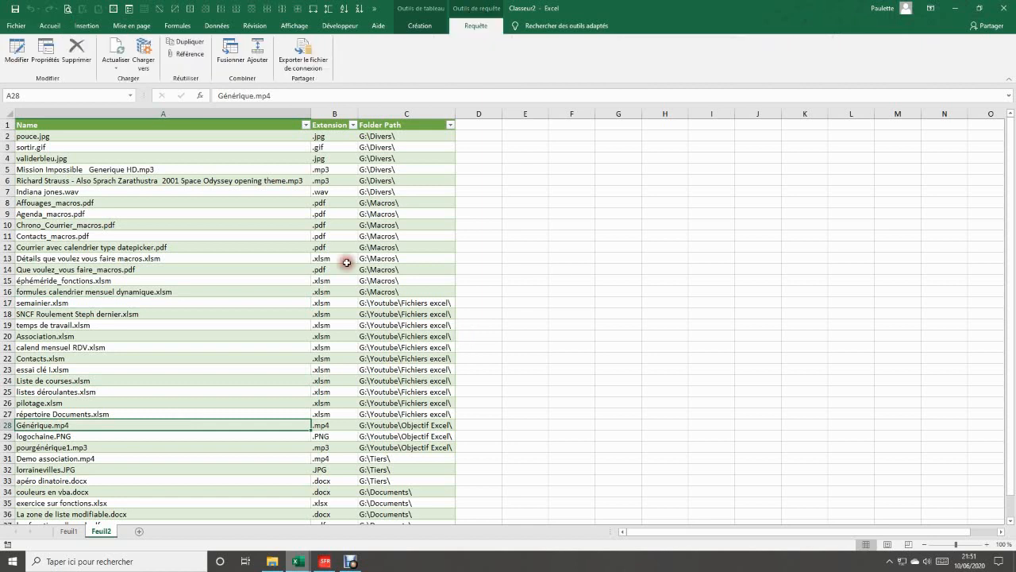
left_click(118, 55)
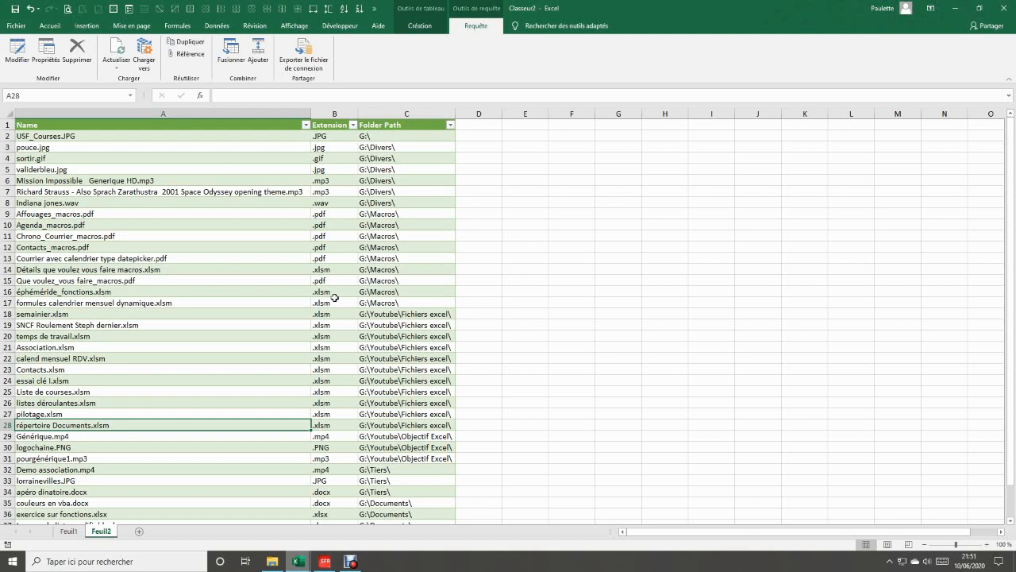
- Compare the table's USF_Courses.JPG entry with the root of USB drive G: in File Explorer, and return to the Classeur2 workbook
left_click(65, 136)
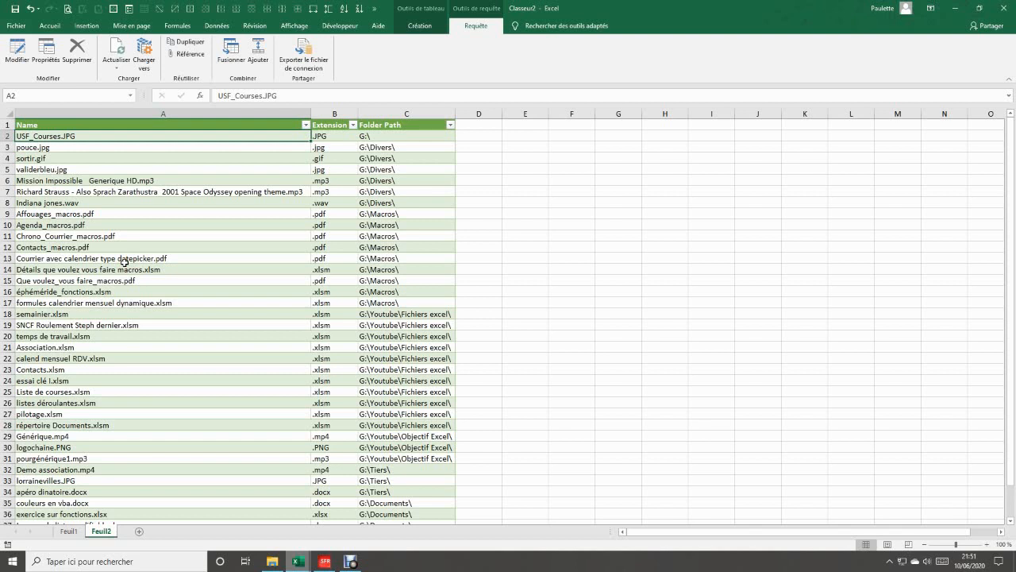
left_click(272, 563)
mouse_move(513, 172)
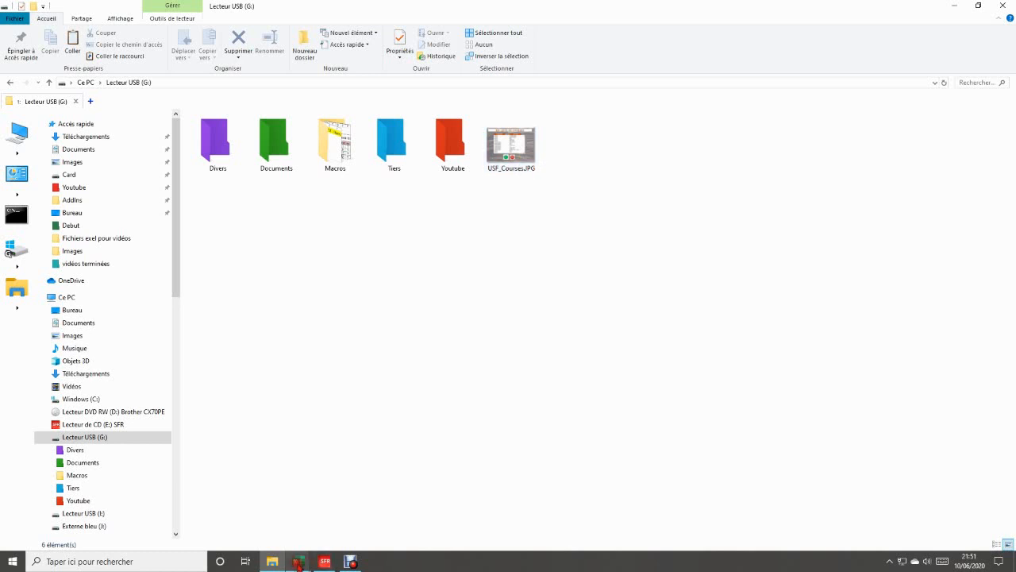
mouse_move(296, 559)
left_click(379, 528)
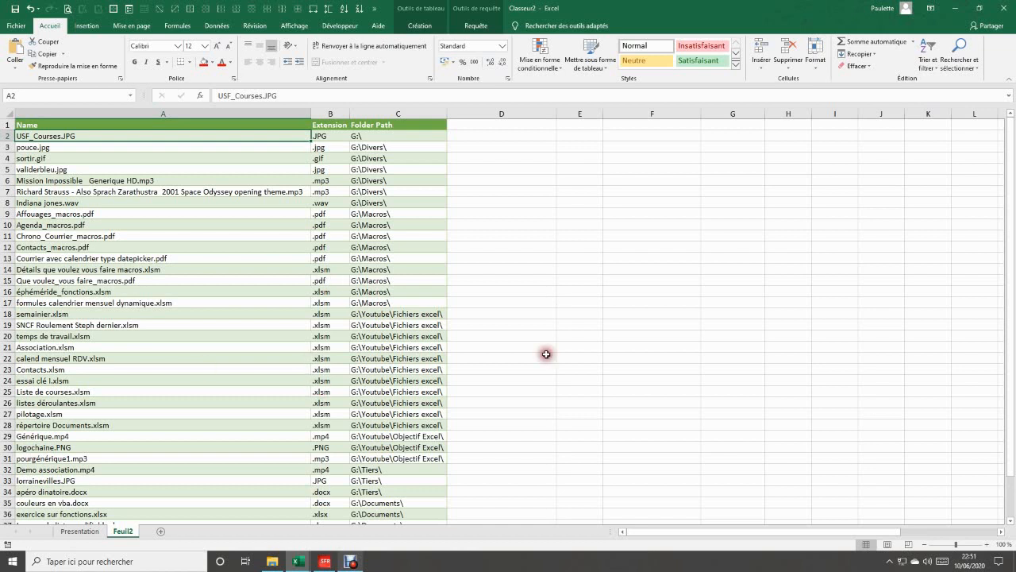
- Open the Presentation sheet of the Classeur2 workbook
left_click(80, 531)
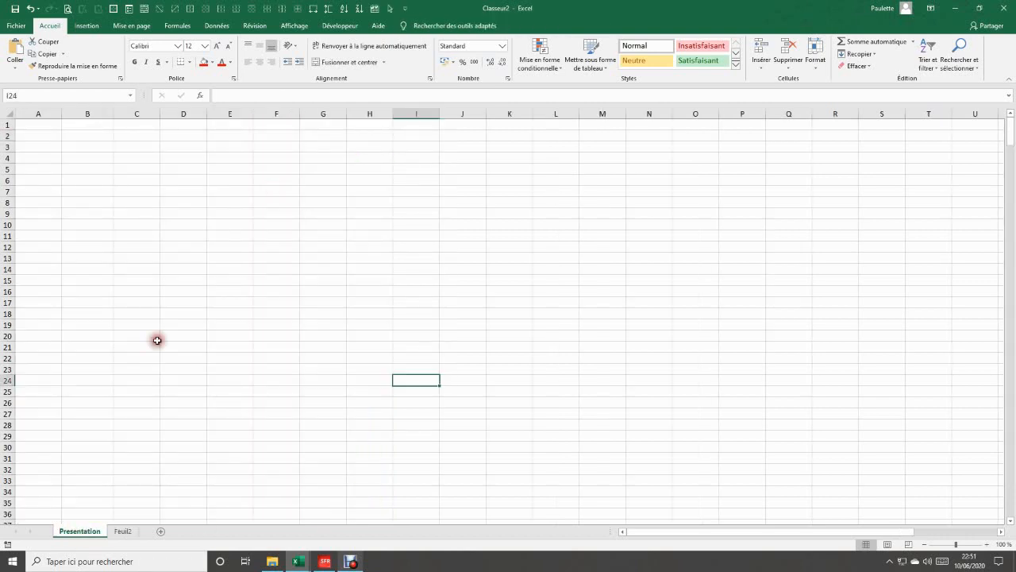